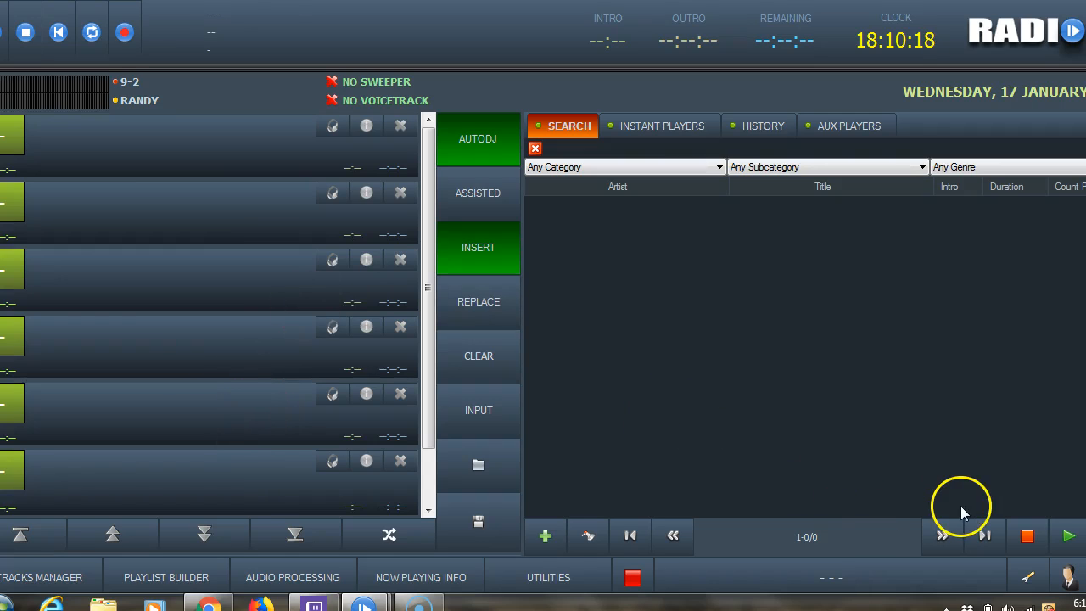
# Filter the track library by the Music category and reset the filter to Any Category.
pyautogui.click(665, 356)
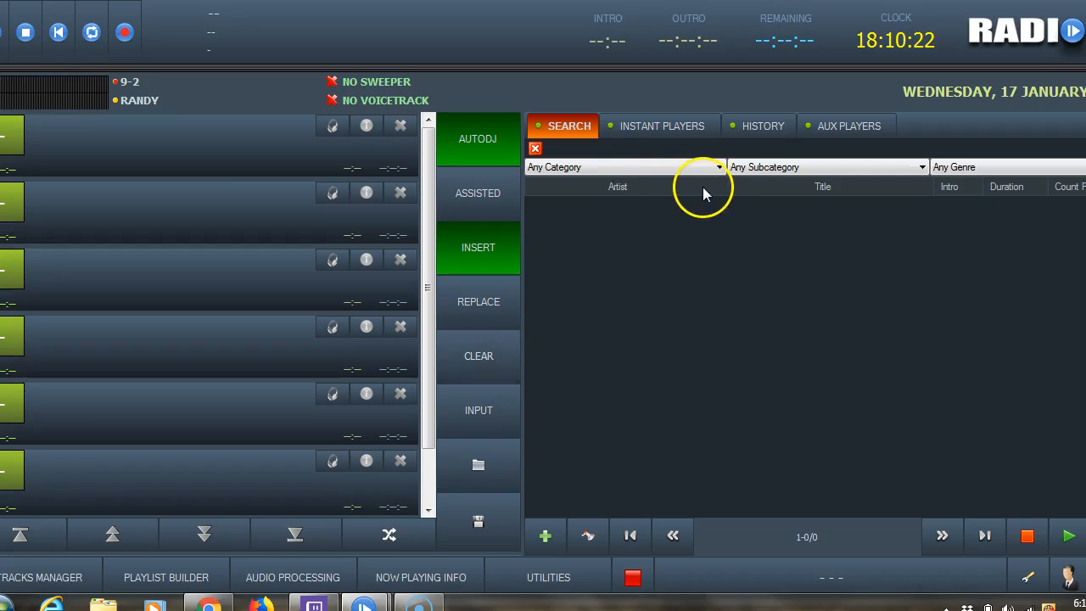
pyautogui.click(656, 167)
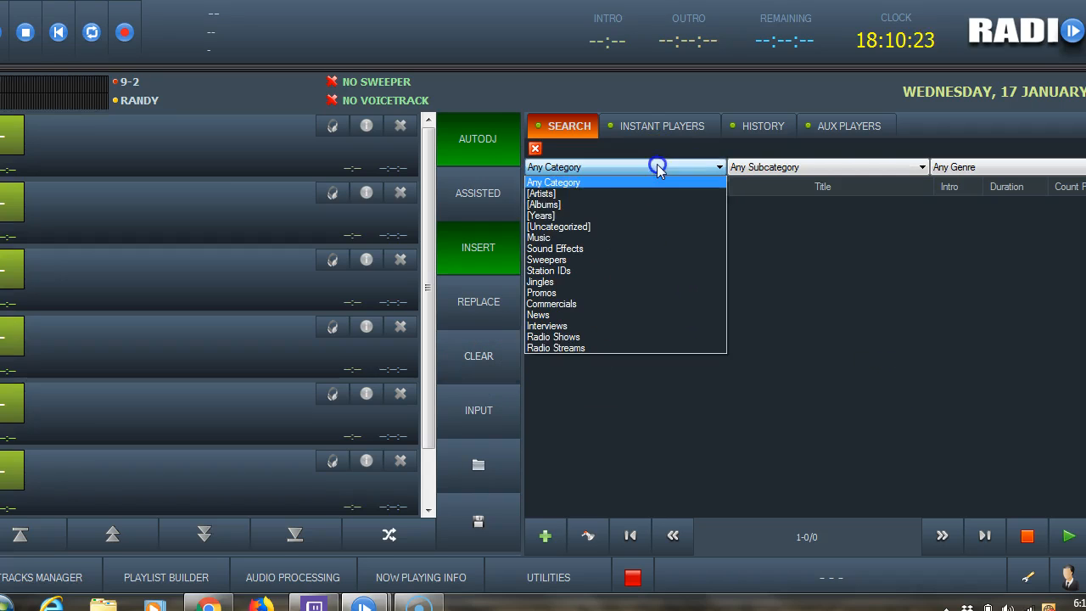
pyautogui.click(620, 238)
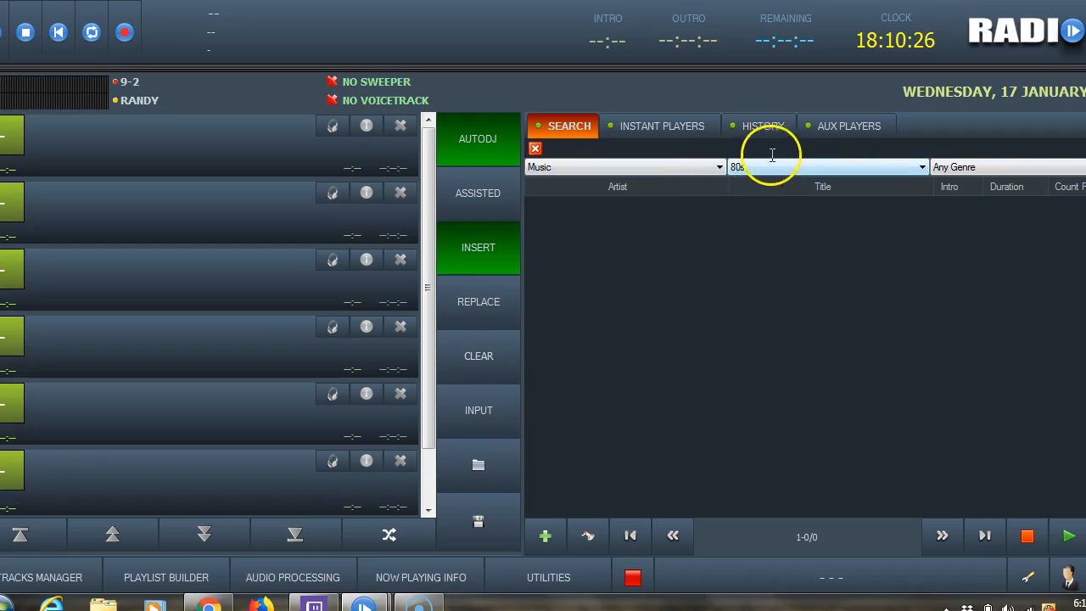
pyautogui.click(699, 166)
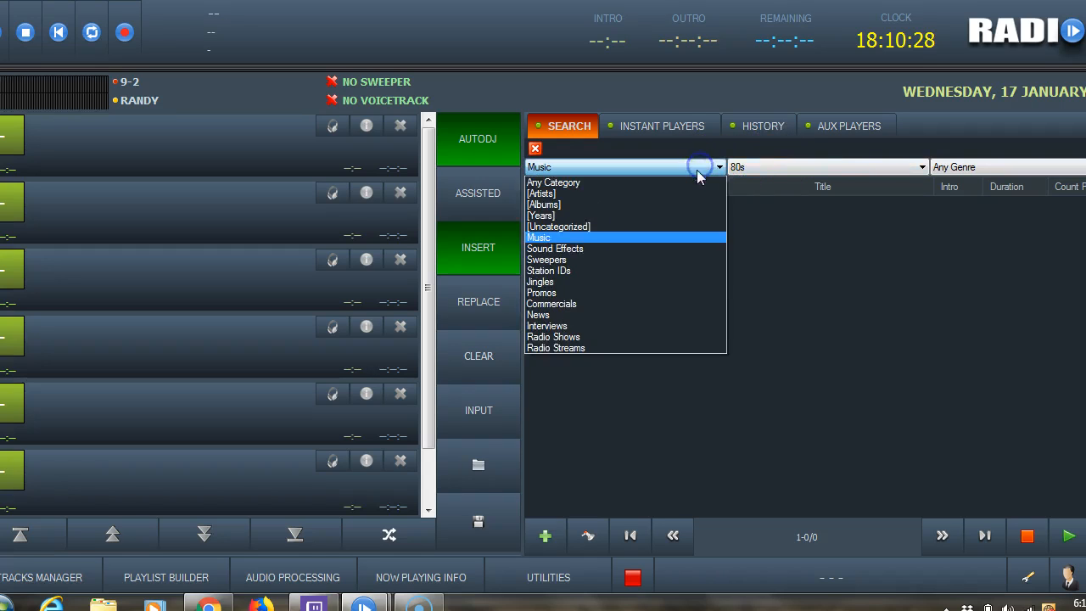
pyautogui.click(695, 184)
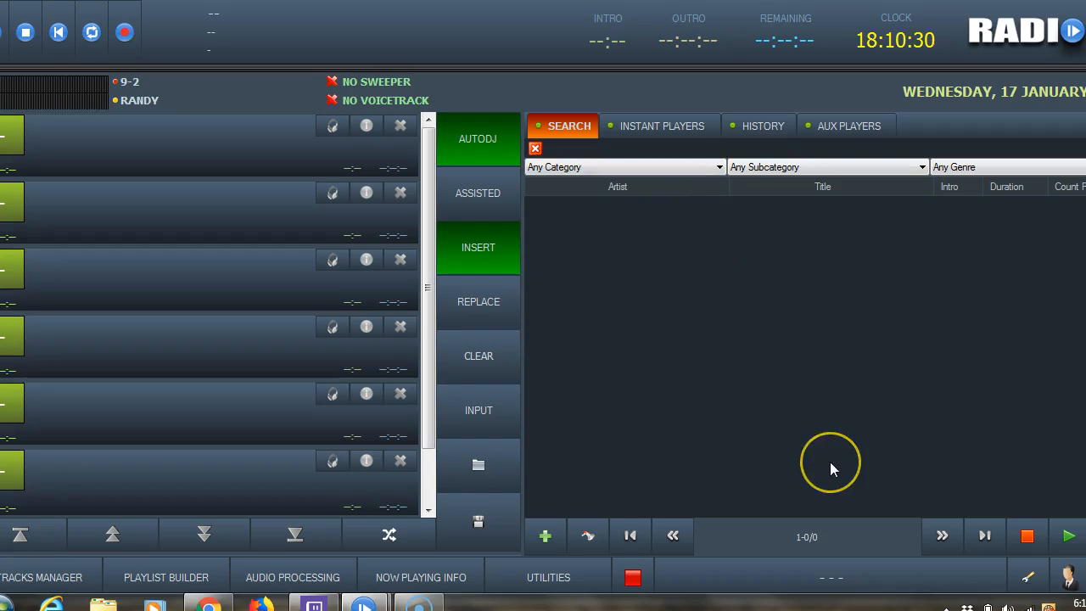
# Add a subcategory named aaaaa under the Music category in the Categories Manager and save it.
pyautogui.click(1028, 583)
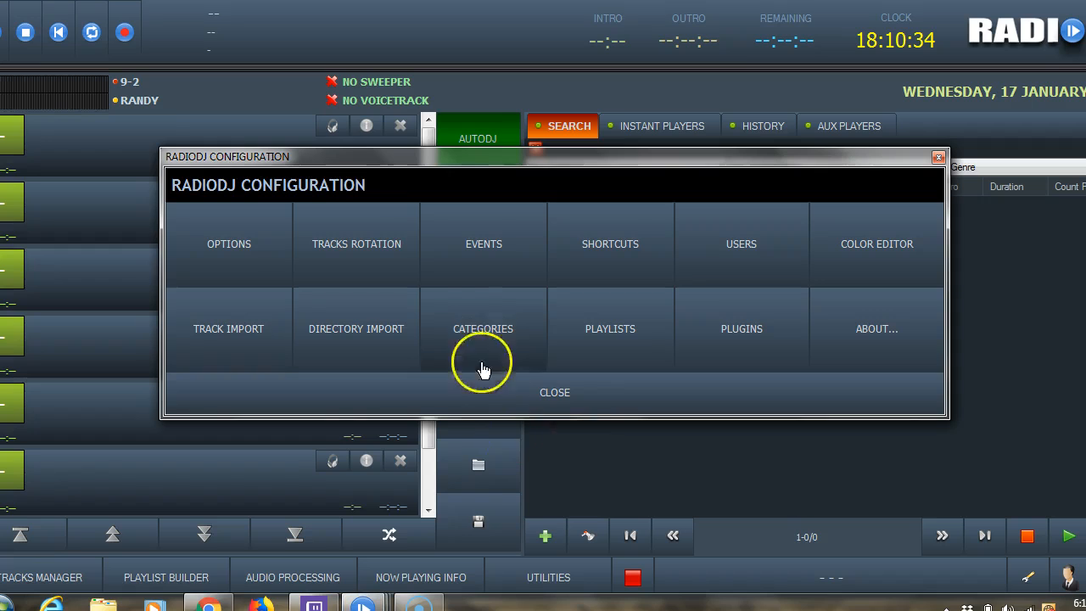
pyautogui.click(464, 323)
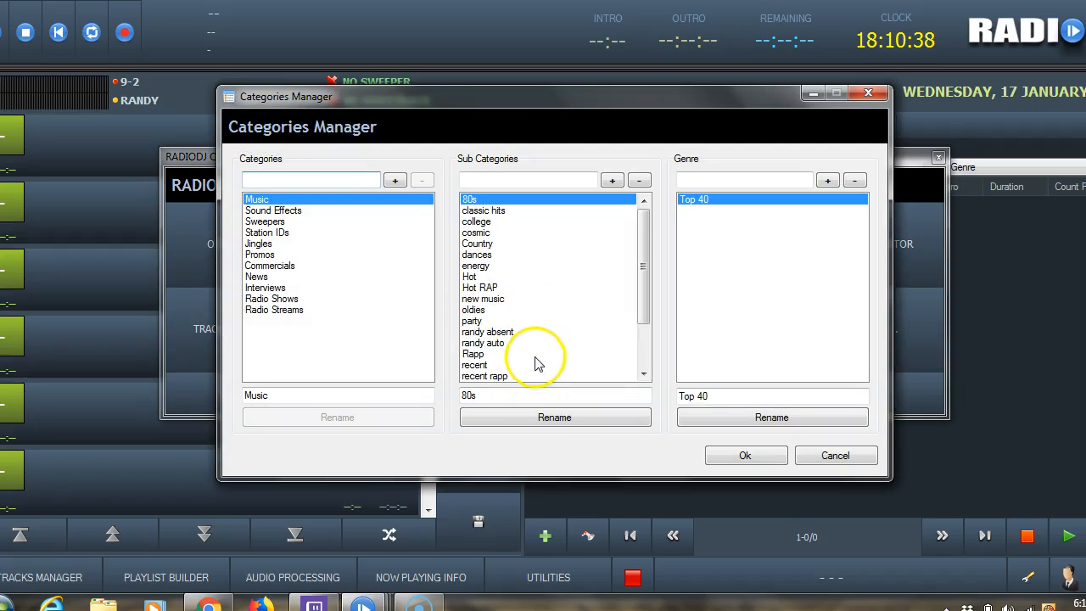
pyautogui.click(503, 178)
pyautogui.write('aaaaa')
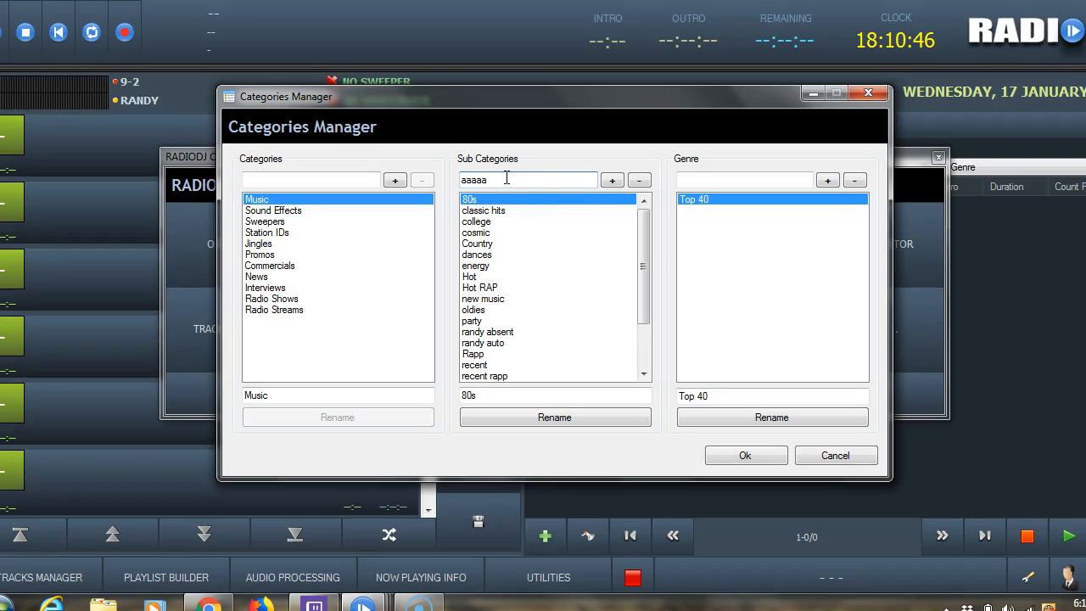
pyautogui.click(611, 182)
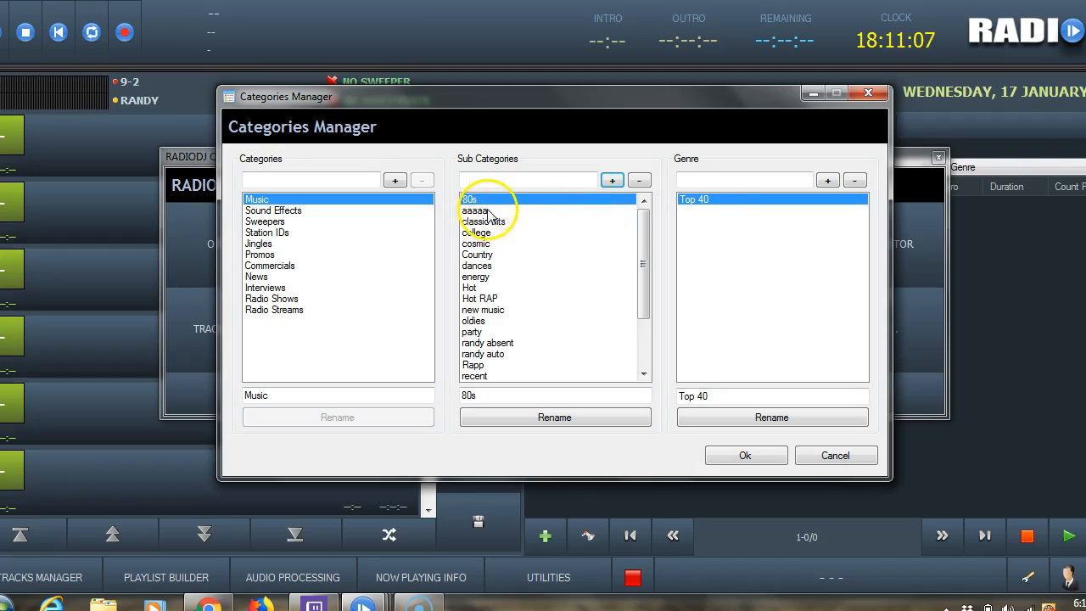
pyautogui.click(738, 458)
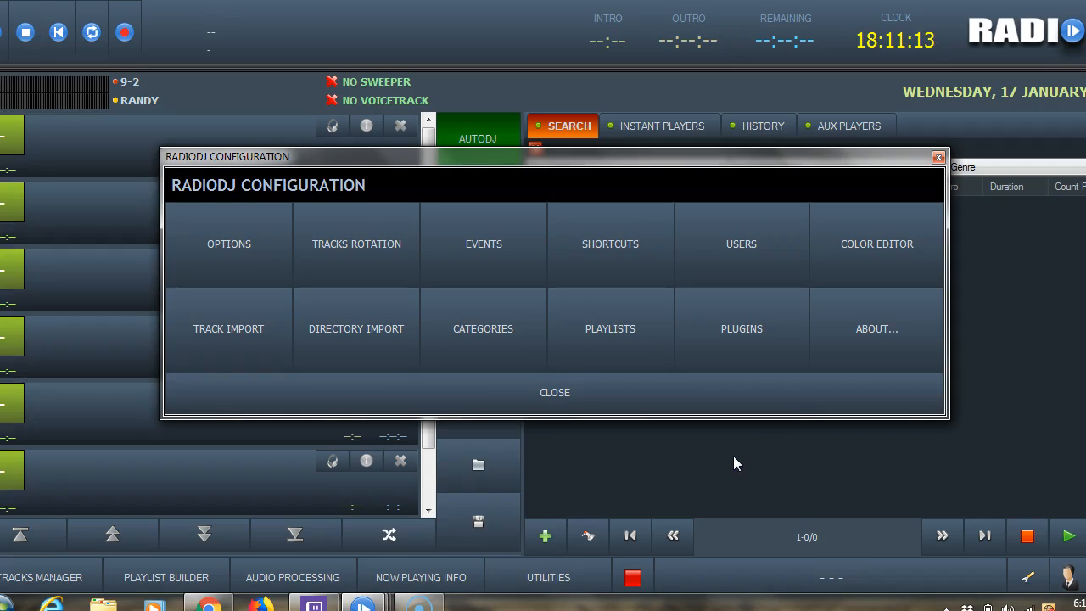
# Start a single-track import and browse to the Dropbox\Music\POP folder for the source file.
pyautogui.click(236, 328)
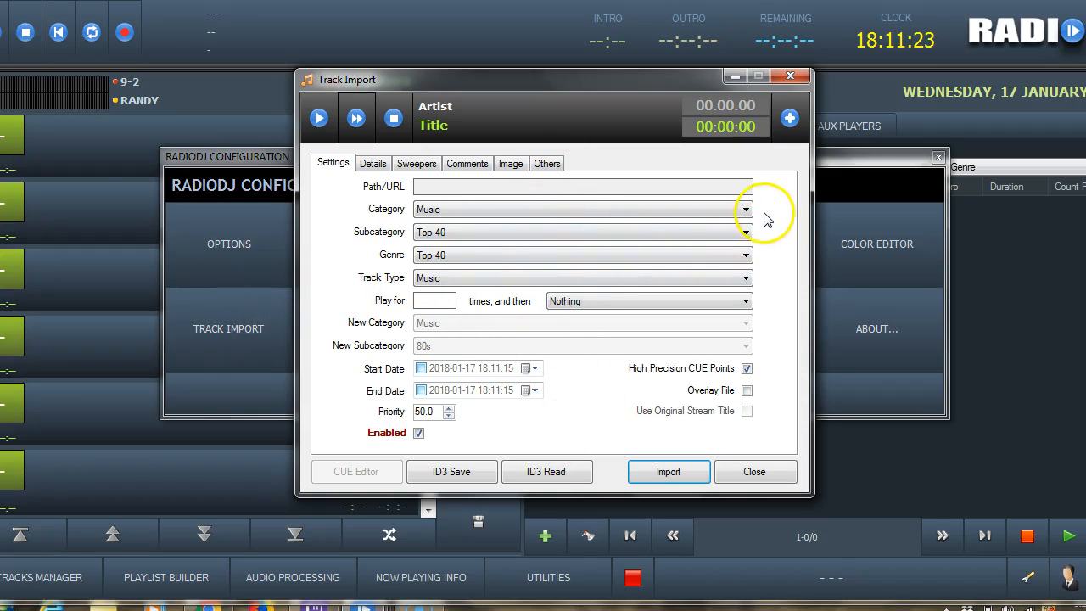
pyautogui.click(789, 121)
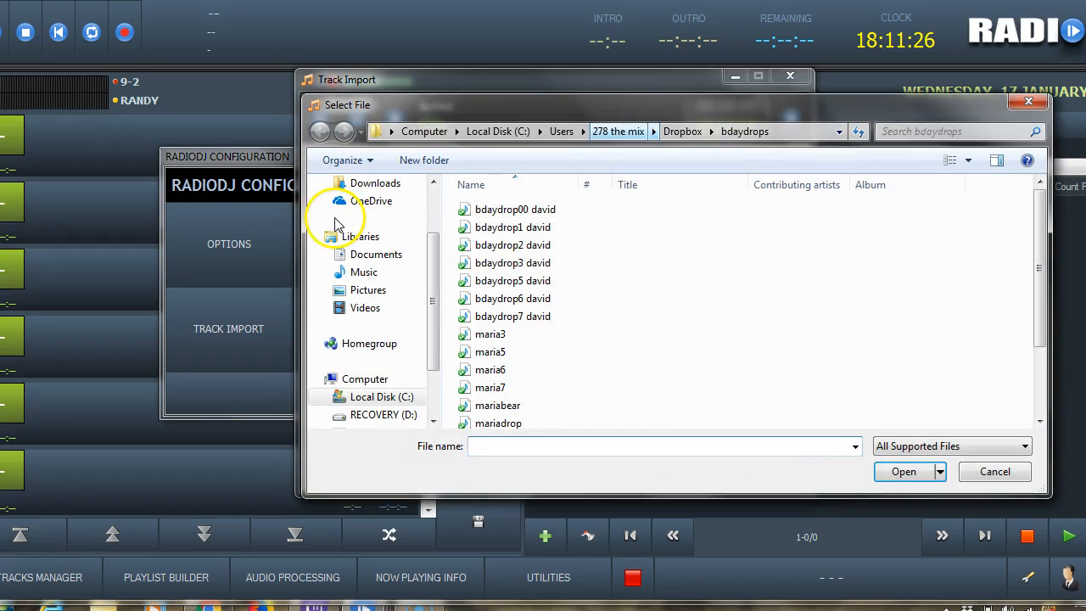
pyautogui.scroll(2, 437, 193)
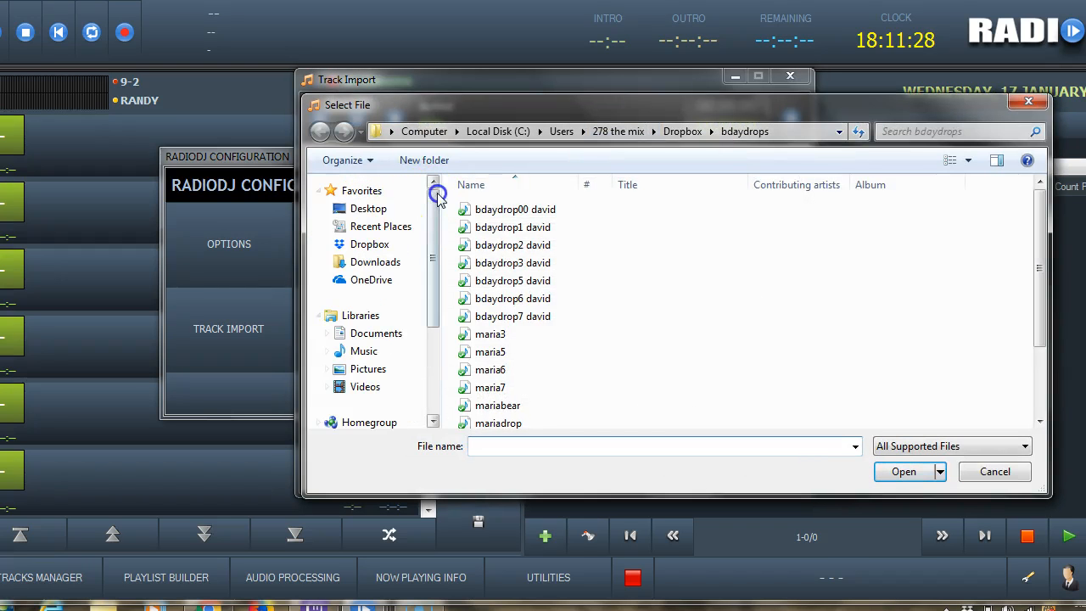
pyautogui.click(365, 245)
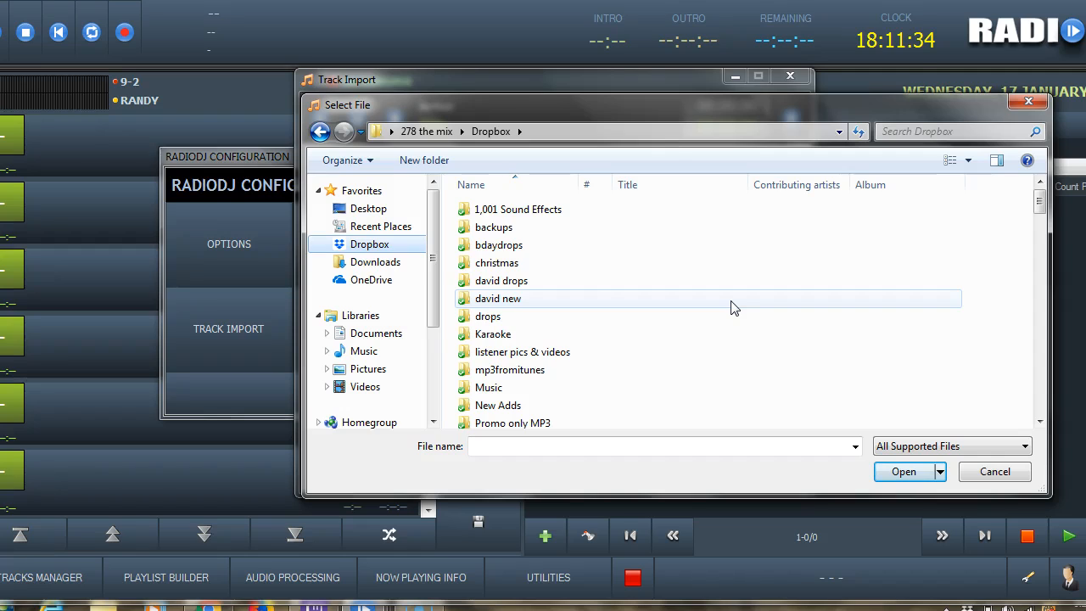
pyautogui.doubleClick(486, 390)
pyautogui.doubleClick(486, 389)
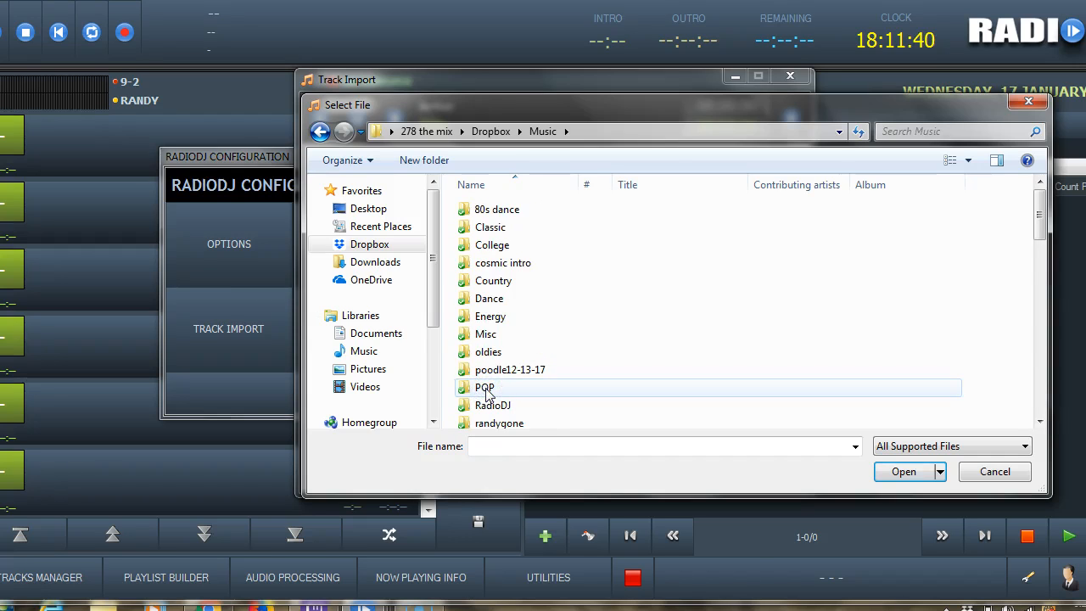
pyautogui.doubleClick(486, 390)
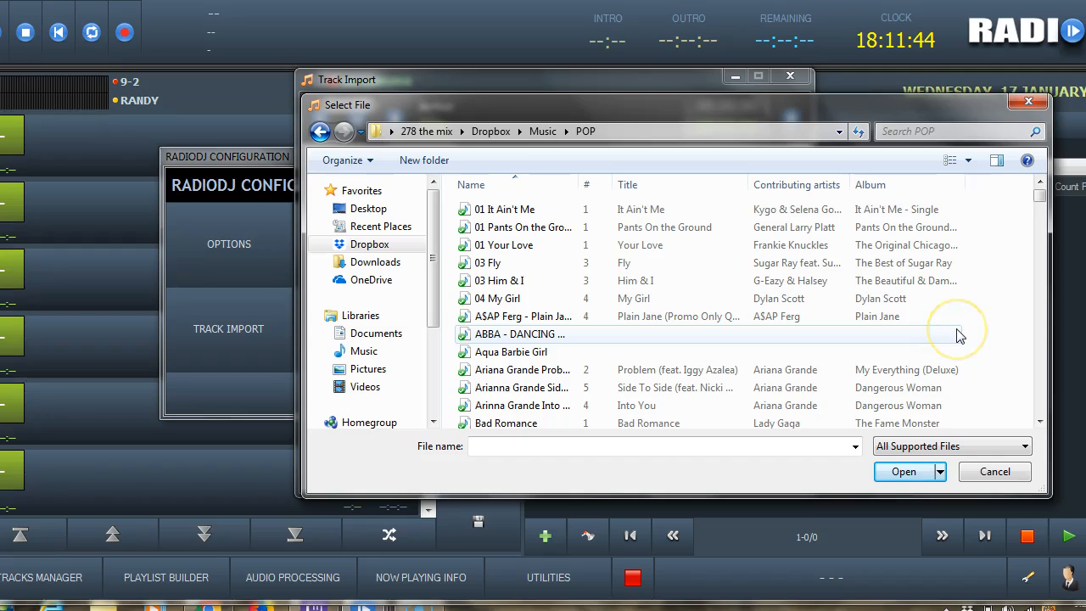
# Load Arianna Grande Side To Side.mp3 for import and use the CUE data from its ID3 tag.
pyautogui.click(1039, 422)
pyautogui.click(1039, 422)
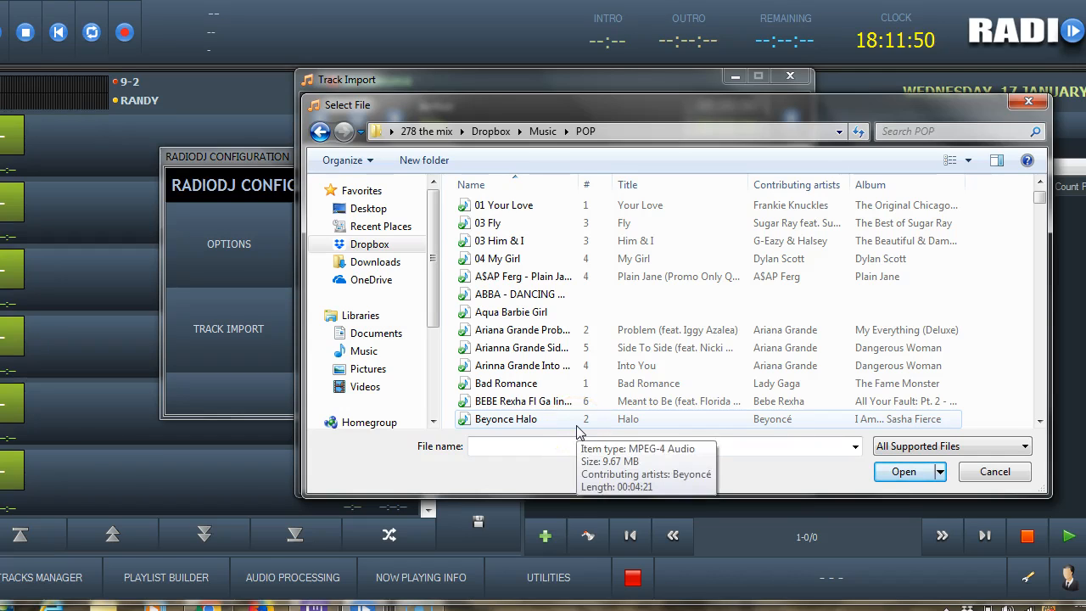
pyautogui.doubleClick(501, 351)
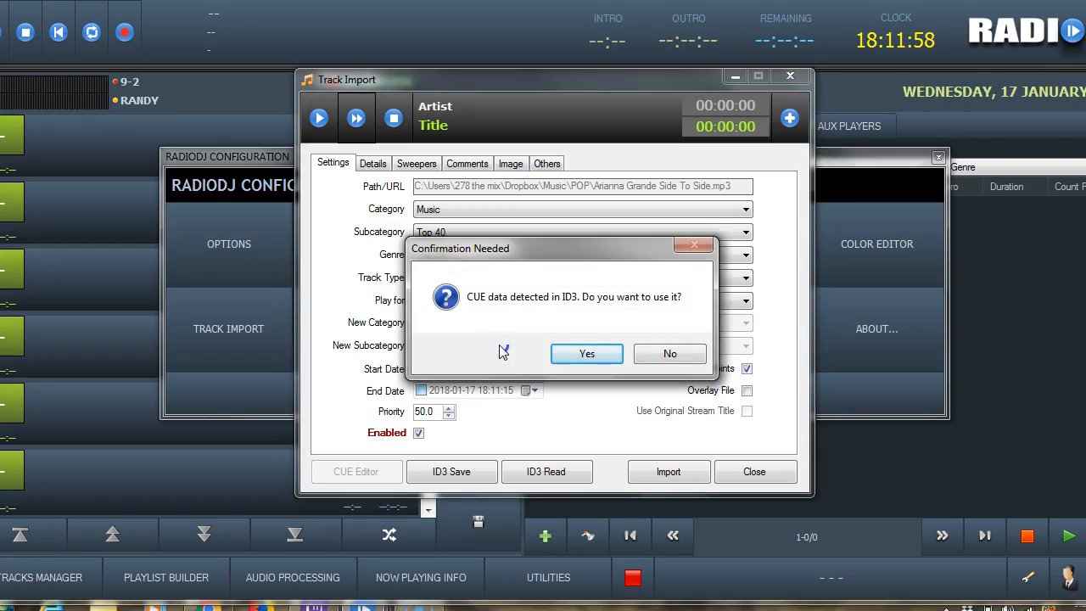
pyautogui.click(588, 355)
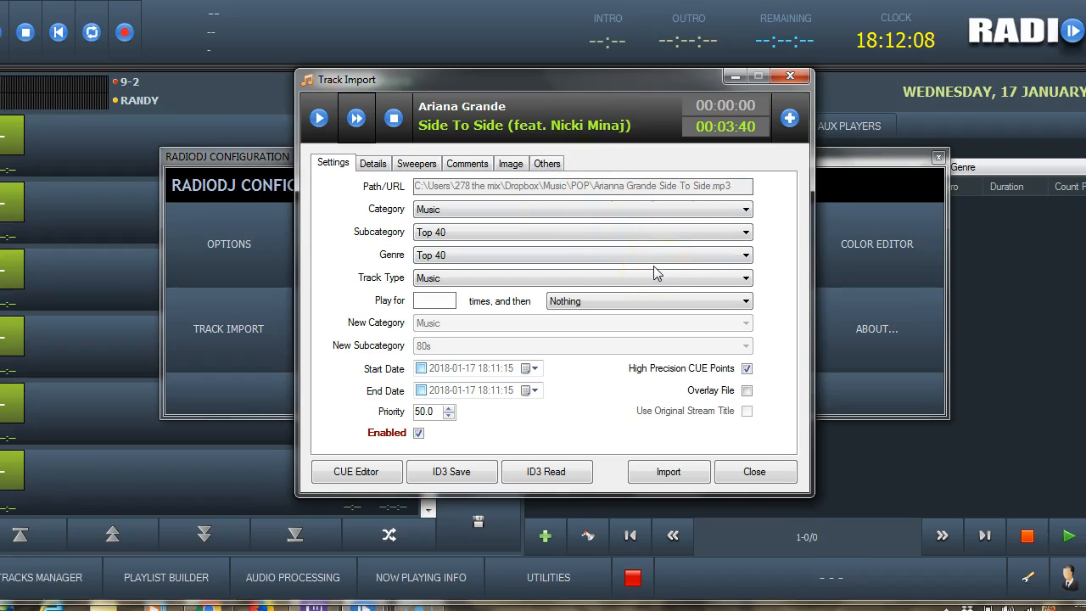
# Set the track's subcategory to aaaaa and look over the play-count options, leaving the follow-up action at Nothing.
pyautogui.click(450, 233)
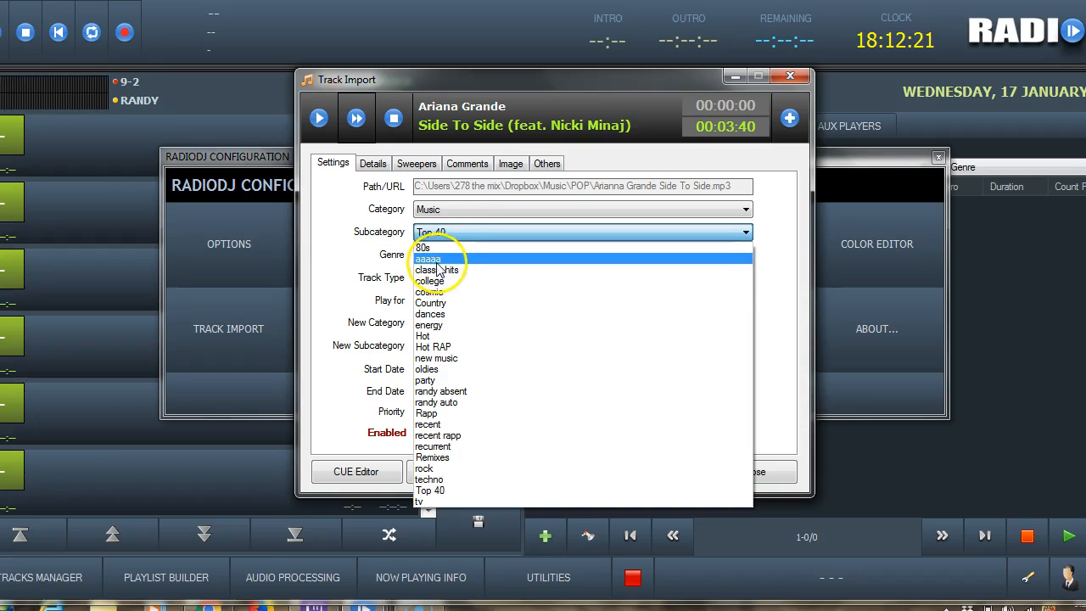
pyautogui.click(437, 259)
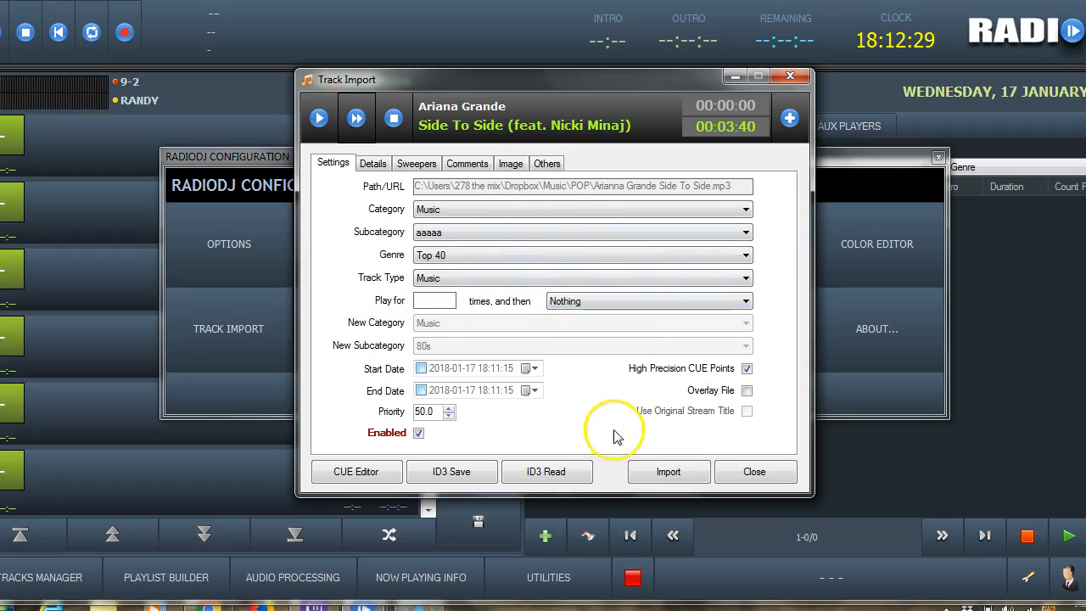
pyautogui.click(434, 301)
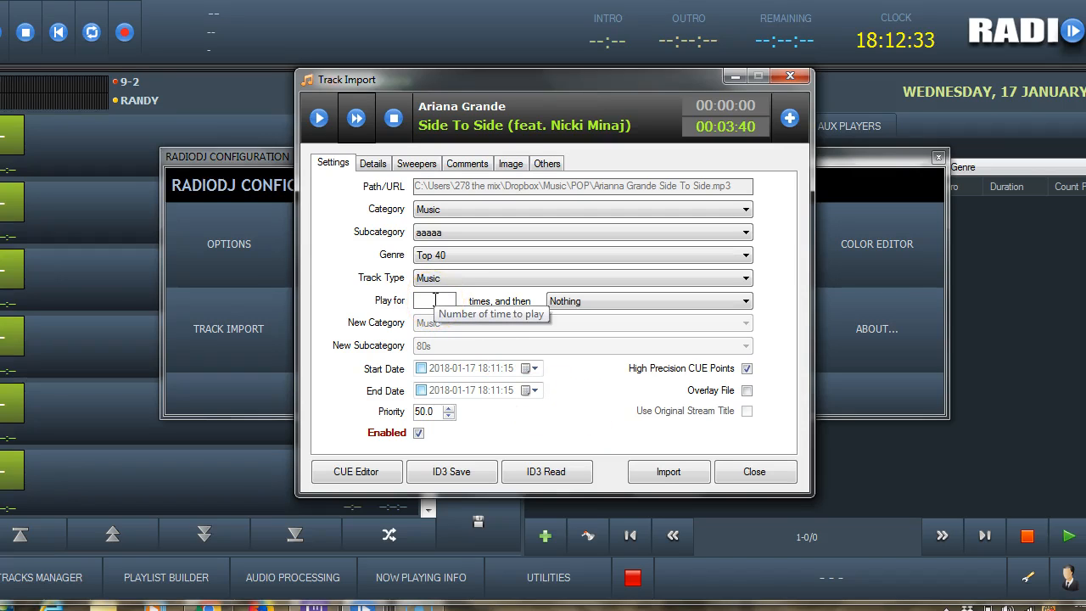
pyautogui.click(746, 301)
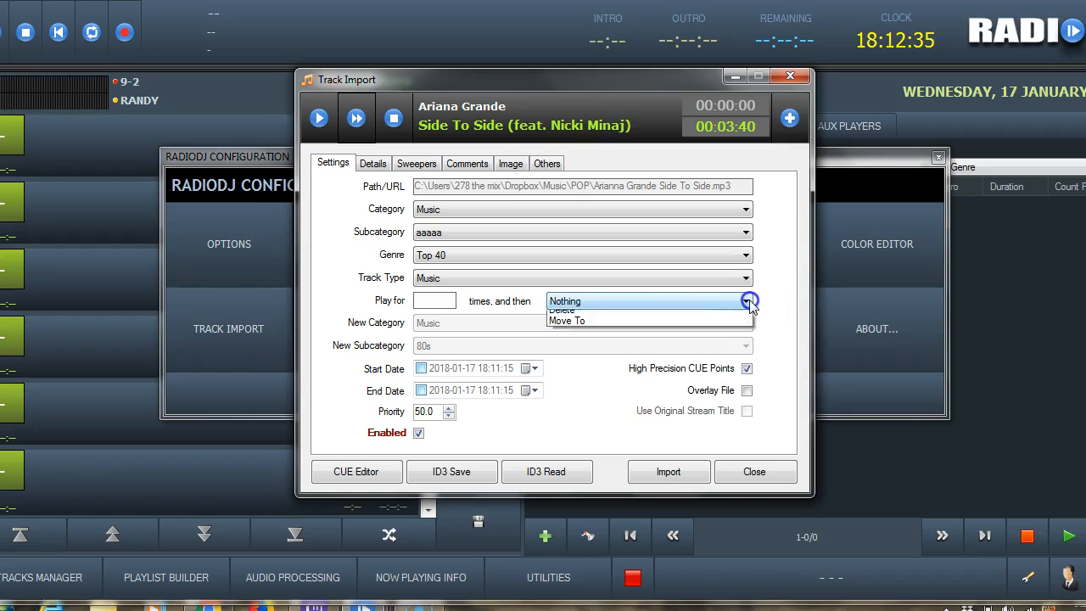
pyautogui.click(606, 418)
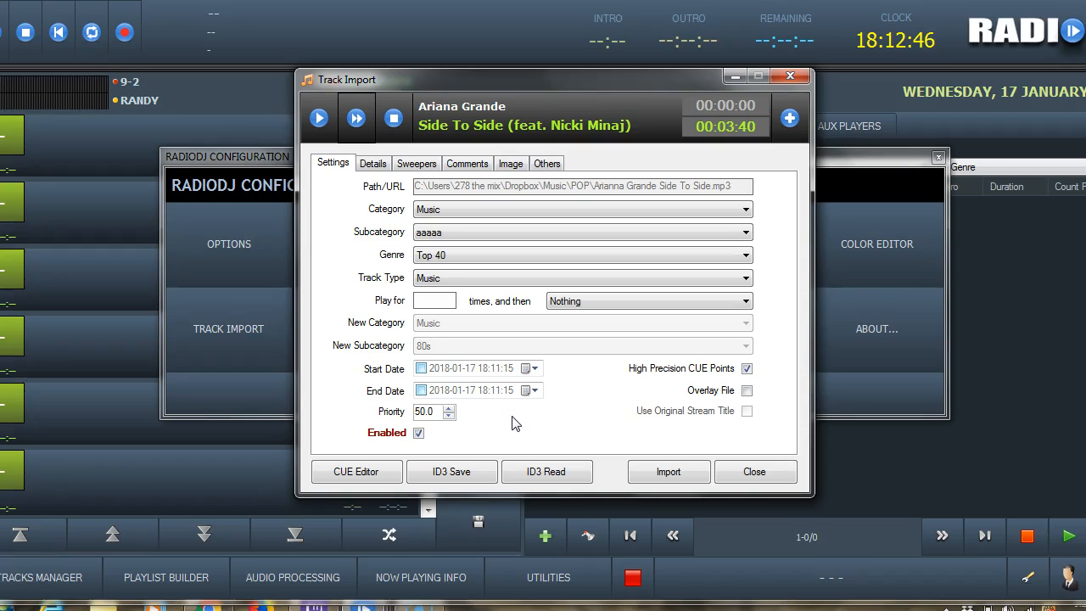
# Import the track and close the Track Import and configuration windows.
pyautogui.click(684, 482)
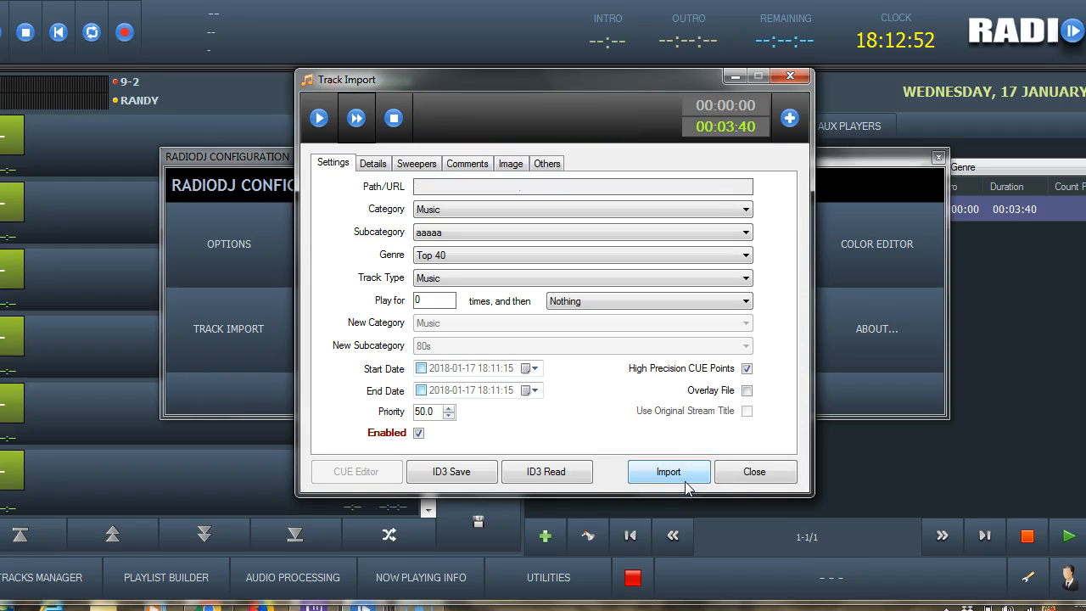
pyautogui.click(738, 476)
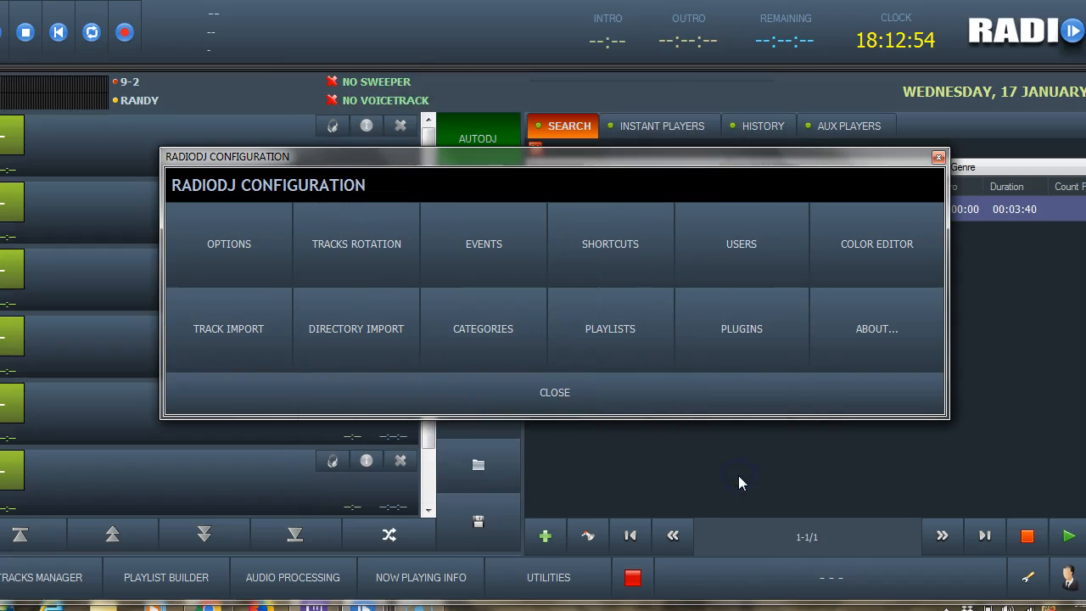
pyautogui.click(551, 399)
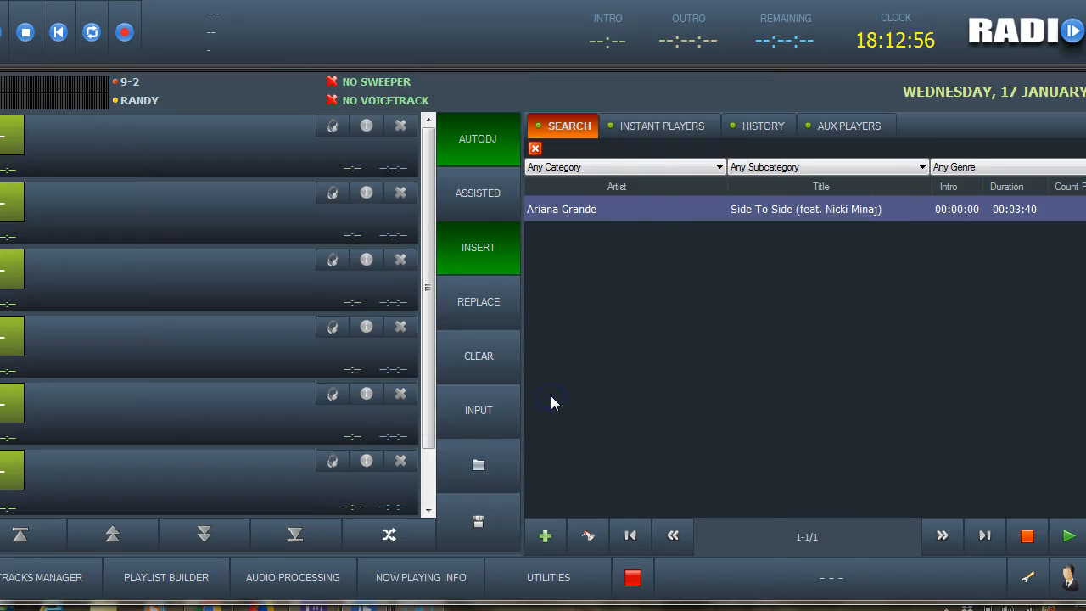
# Filter the track library by the Sound Effects category.
pyautogui.click(636, 210)
pyautogui.click(636, 167)
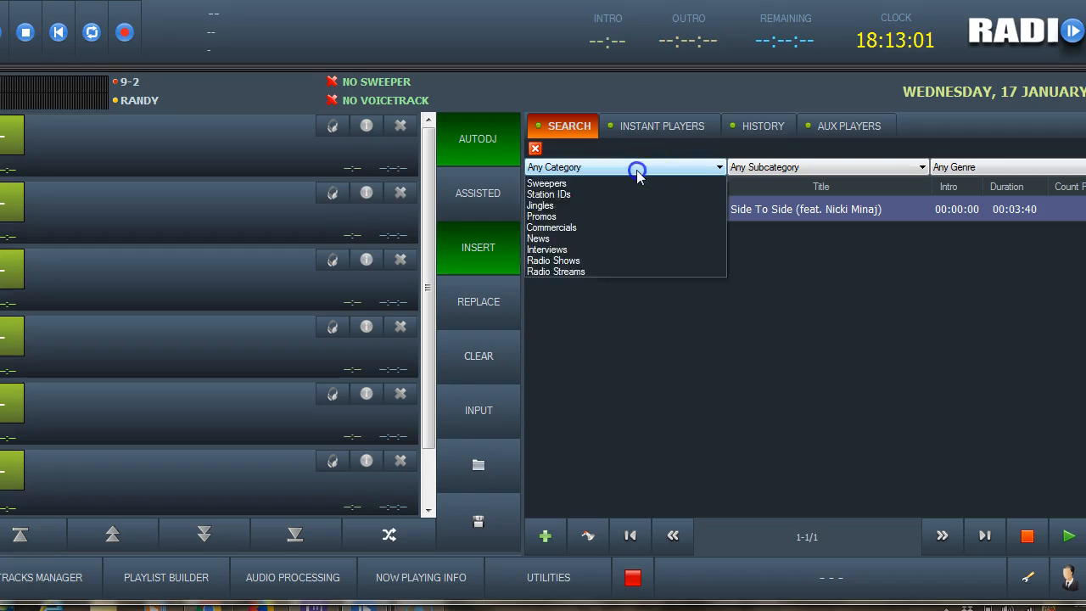
pyautogui.click(792, 326)
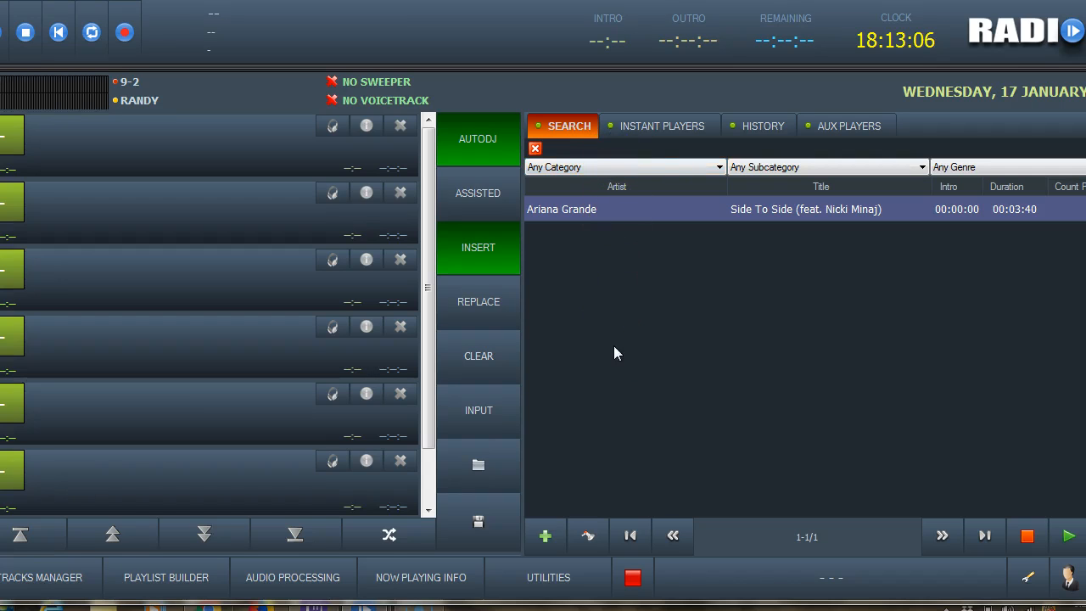
pyautogui.click(583, 168)
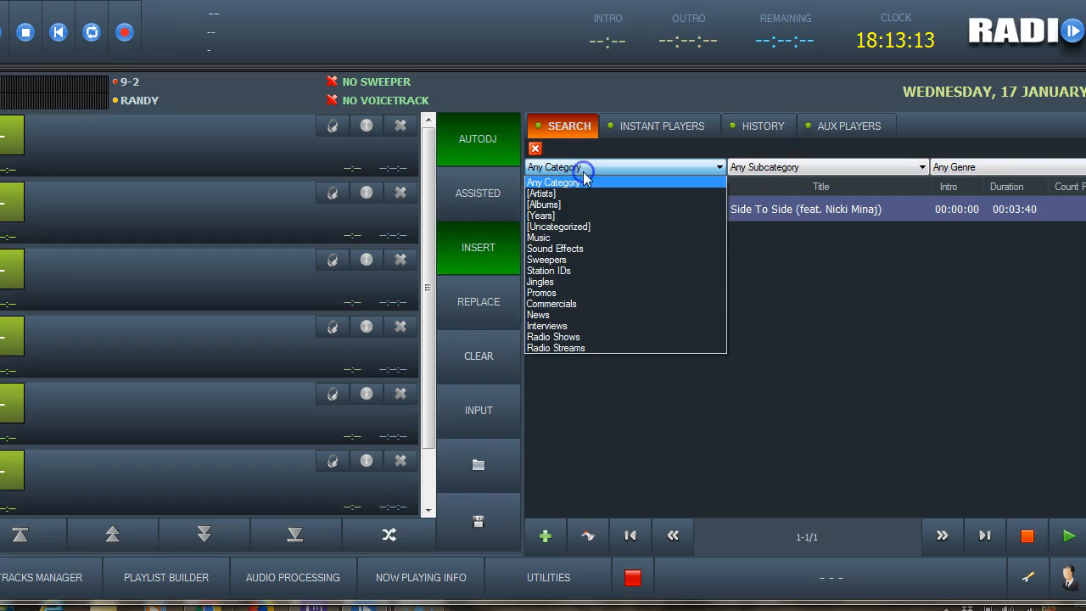
pyautogui.click(560, 248)
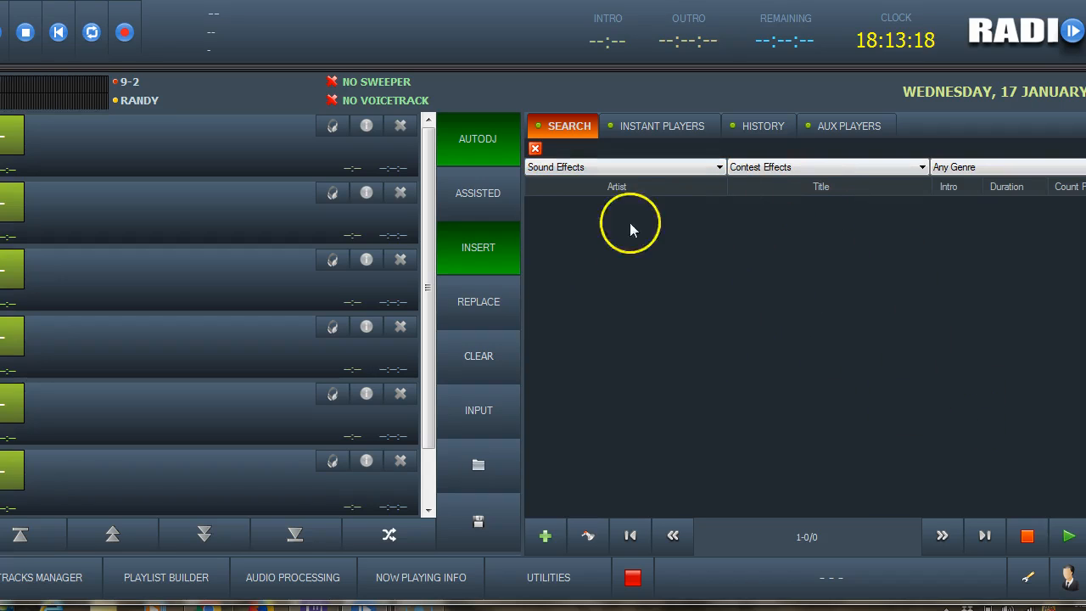
# Filter the track library by the Music category and the aaaaa subcategory.
pyautogui.click(589, 167)
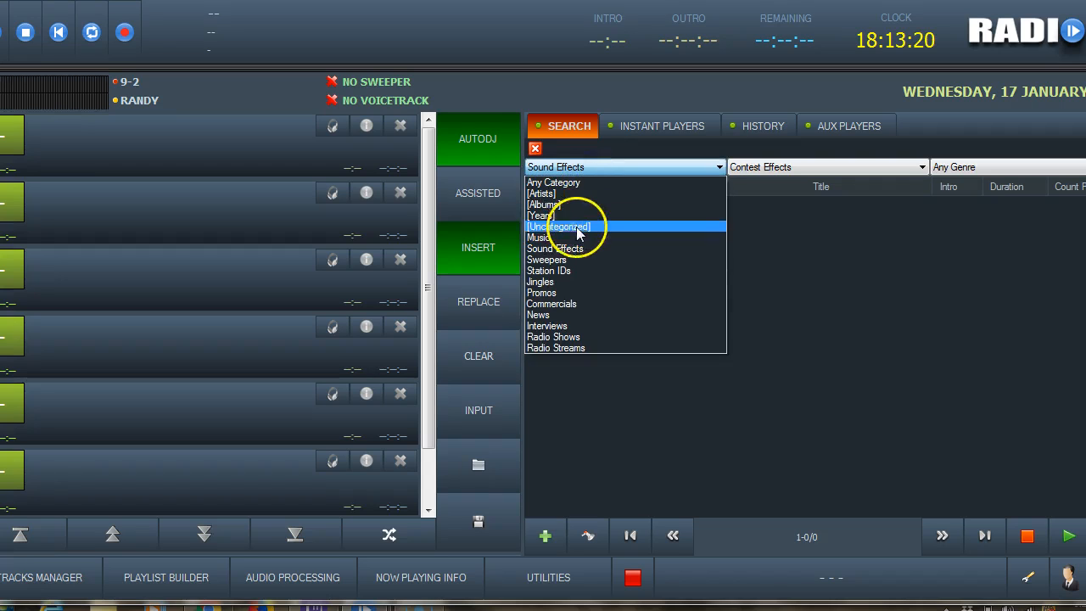
pyautogui.click(576, 238)
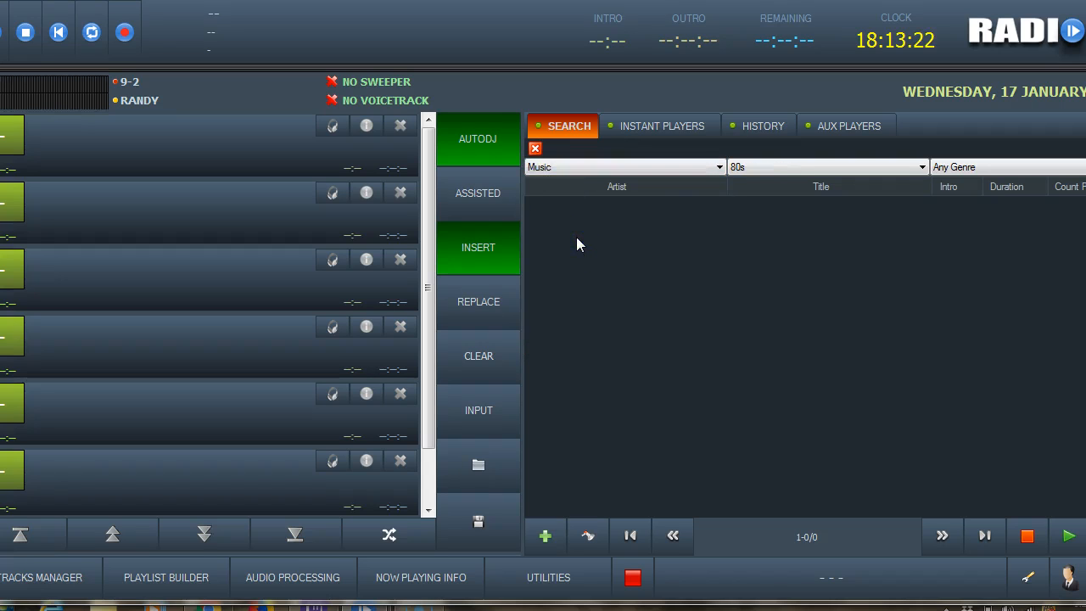
pyautogui.click(758, 174)
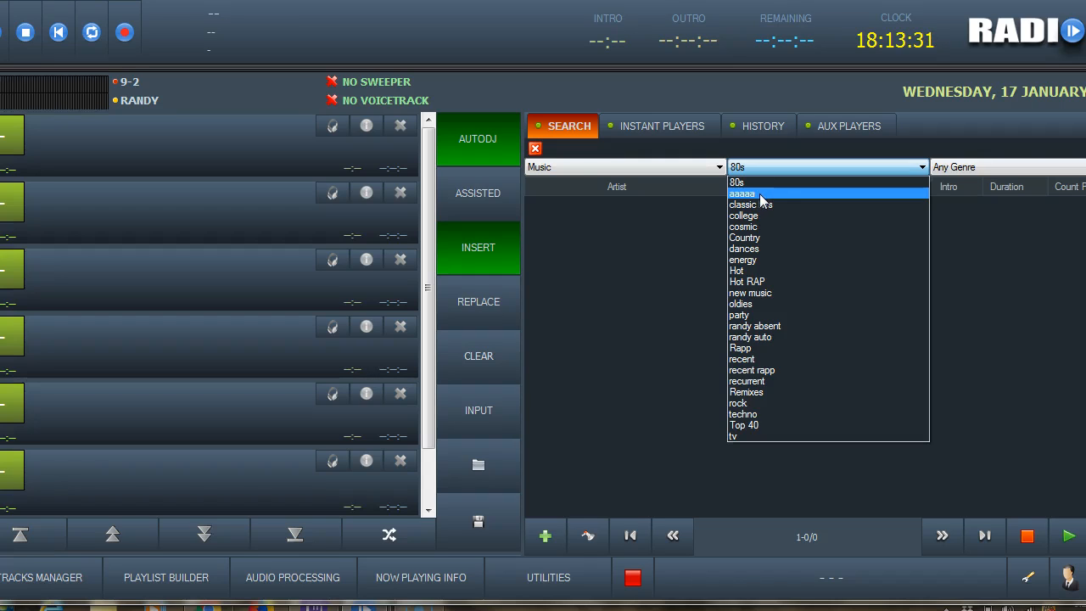
pyautogui.click(760, 195)
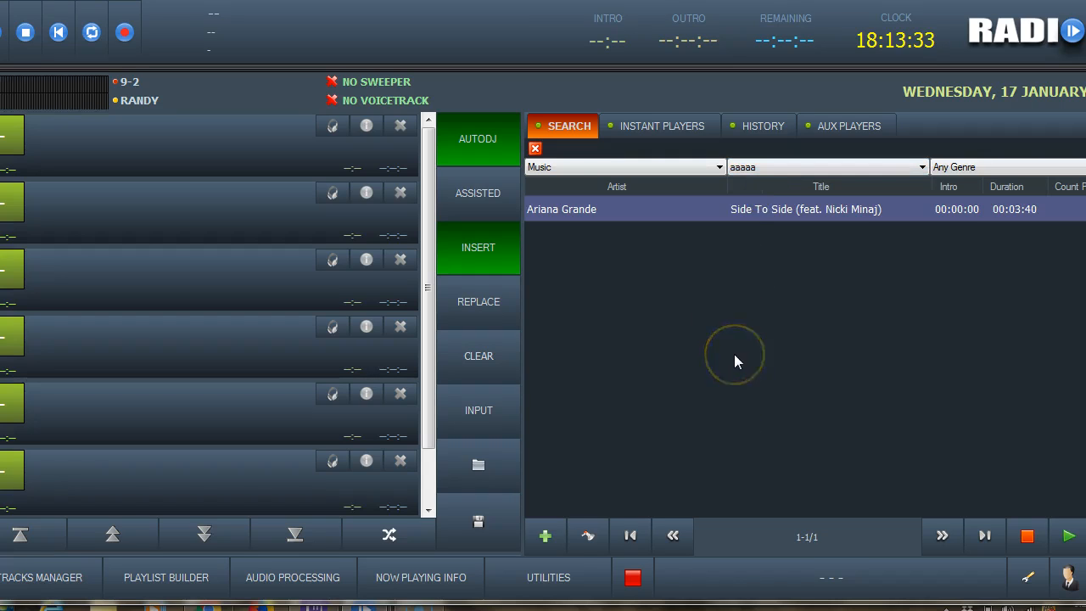
# Add Side To Side from the search results to the playlist twice and delete both copies.
pyautogui.doubleClick(580, 214)
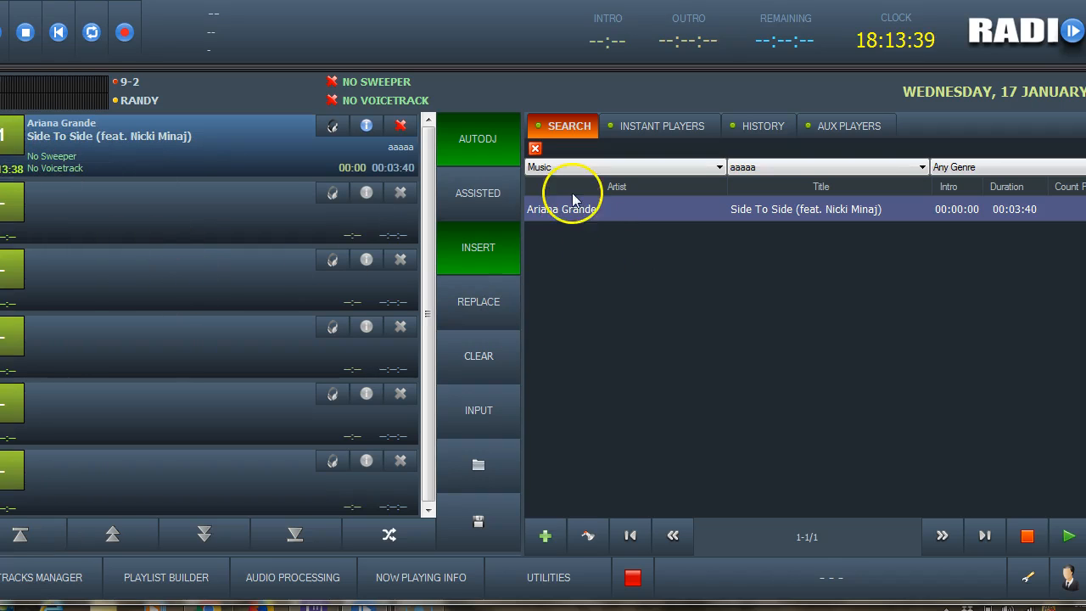
pyautogui.moveTo(573, 211); pyautogui.dragTo(142, 218)
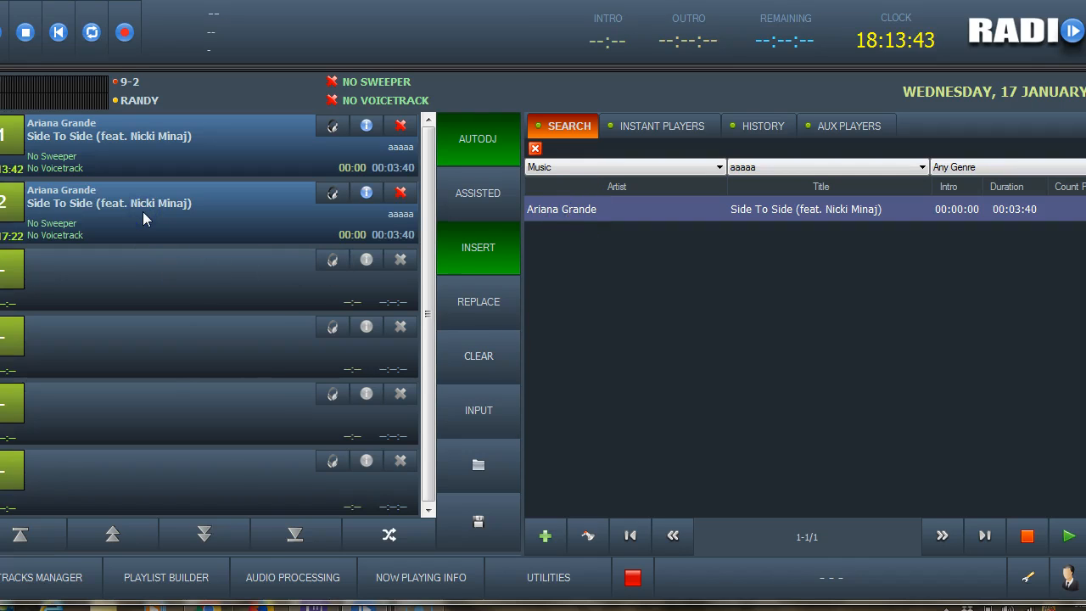
pyautogui.click(401, 126)
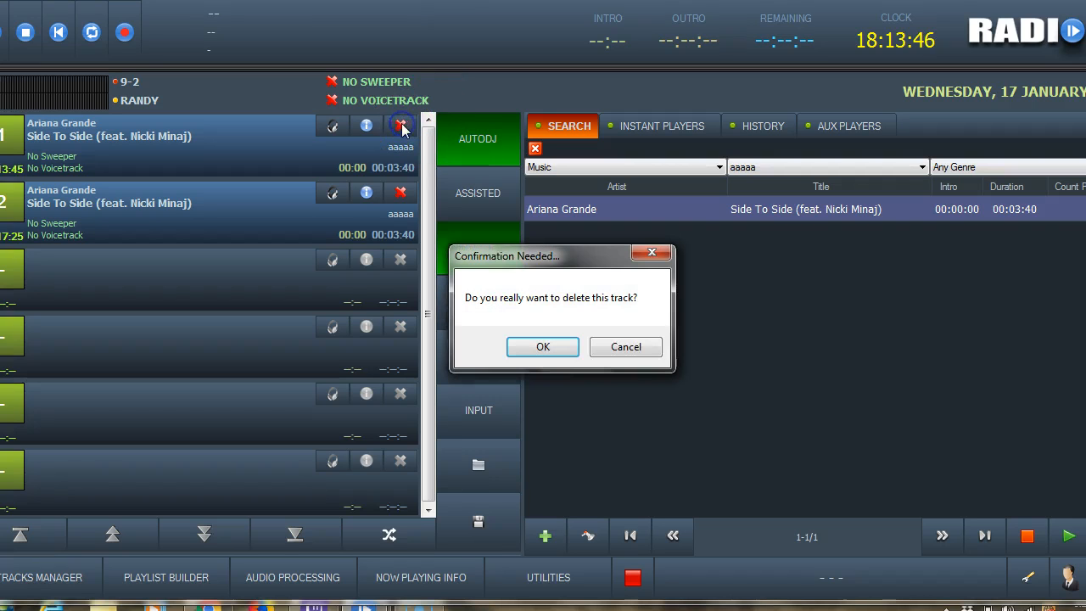
pyautogui.click(543, 349)
pyautogui.click(400, 125)
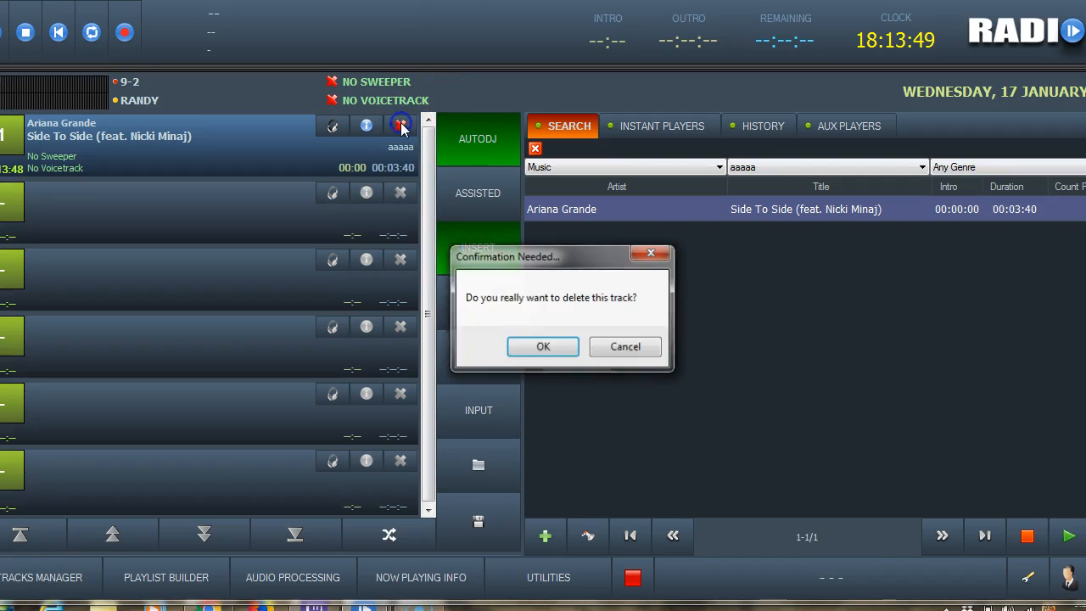
pyautogui.click(523, 342)
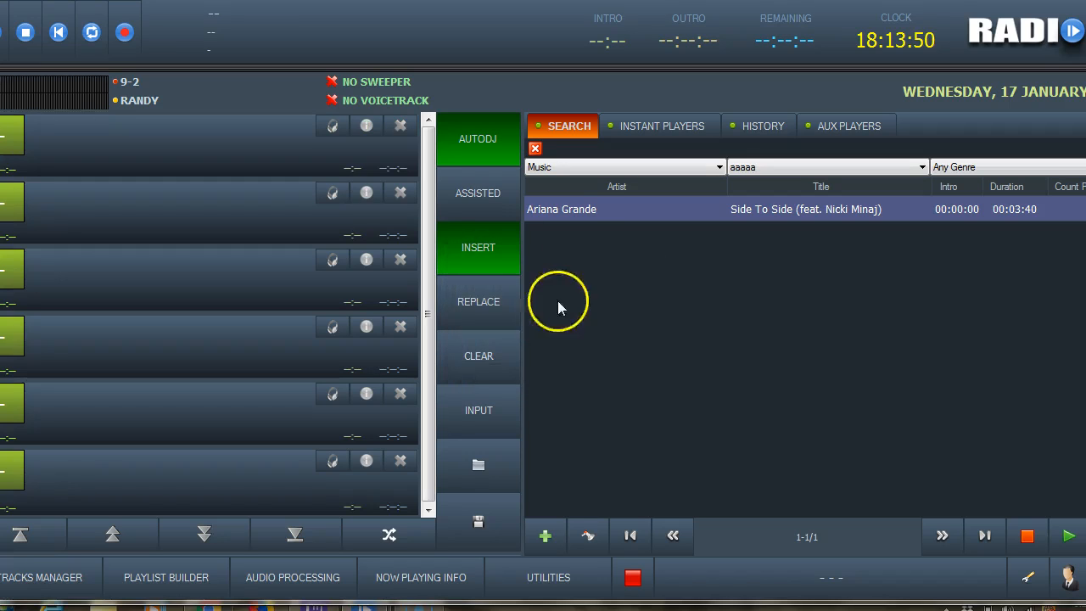
# Add a single copy of Side To Side to the playlist and delete it again.
pyautogui.doubleClick(573, 211)
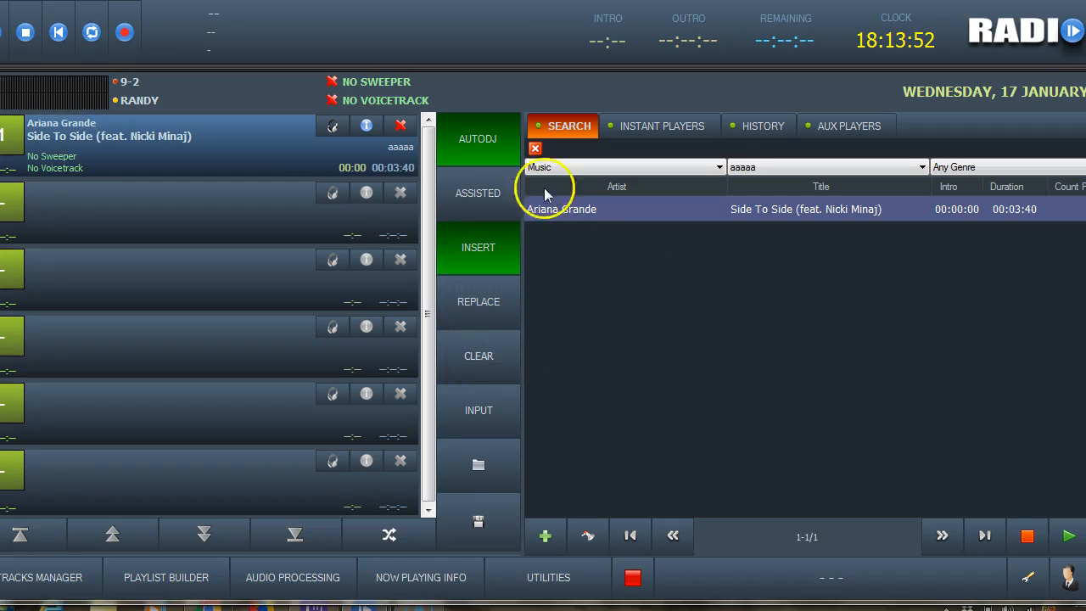
pyautogui.click(401, 128)
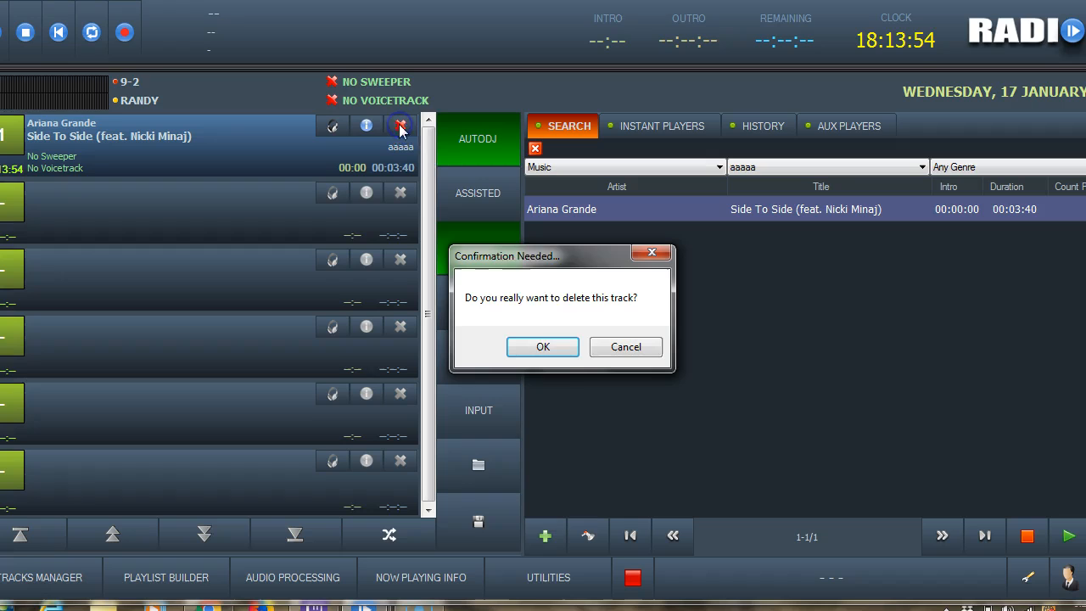
pyautogui.click(555, 348)
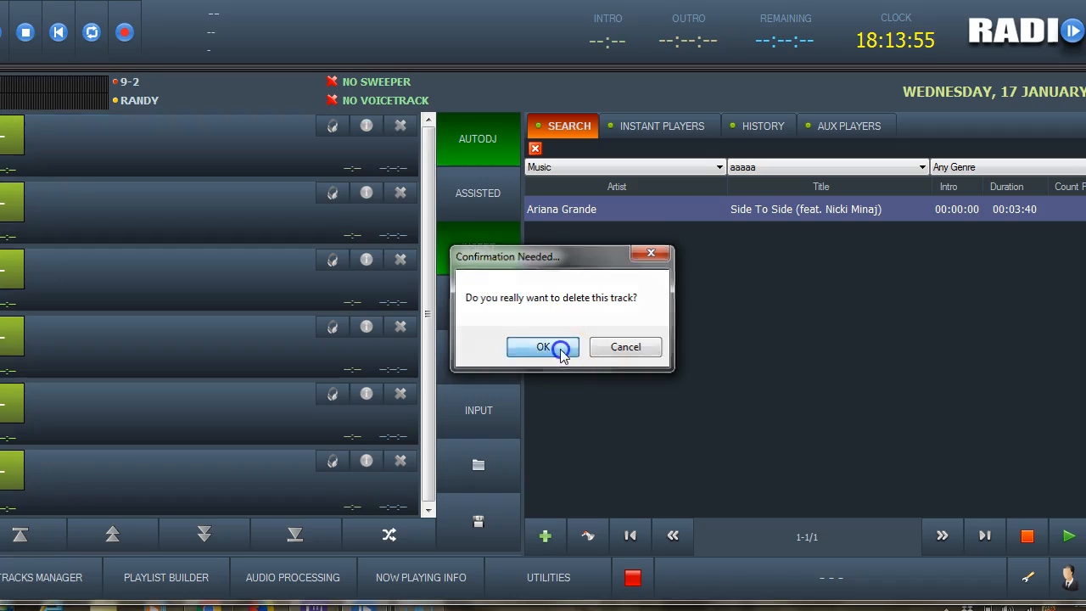
# Queue Side To Side in the playlist, play it directly from its playlist slot, and stop playback.
pyautogui.click(580, 214)
pyautogui.moveTo(580, 214); pyautogui.dragTo(140, 166)
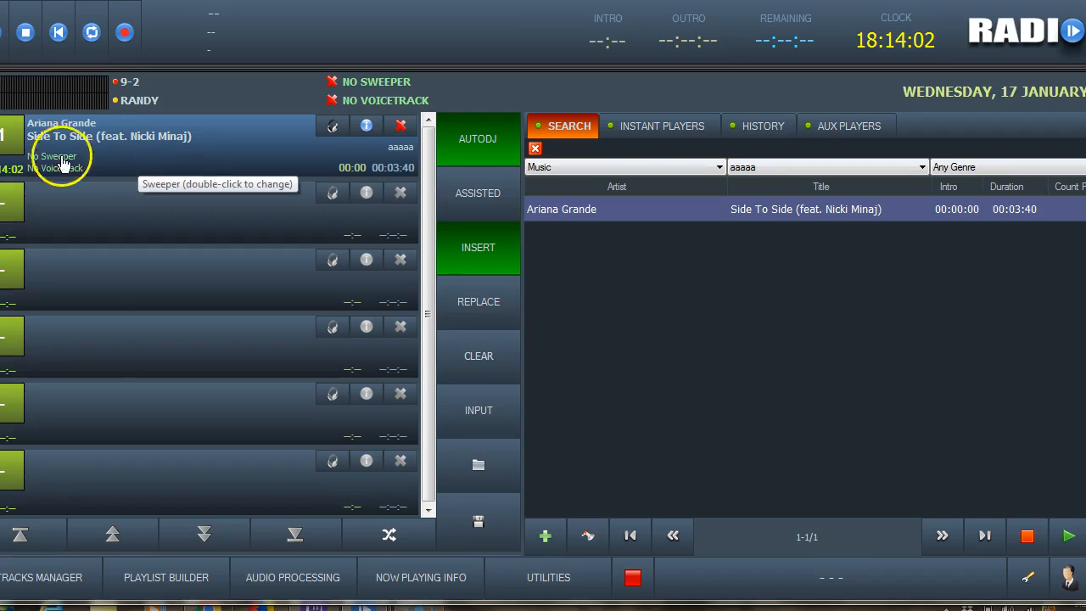
pyautogui.click(2, 133)
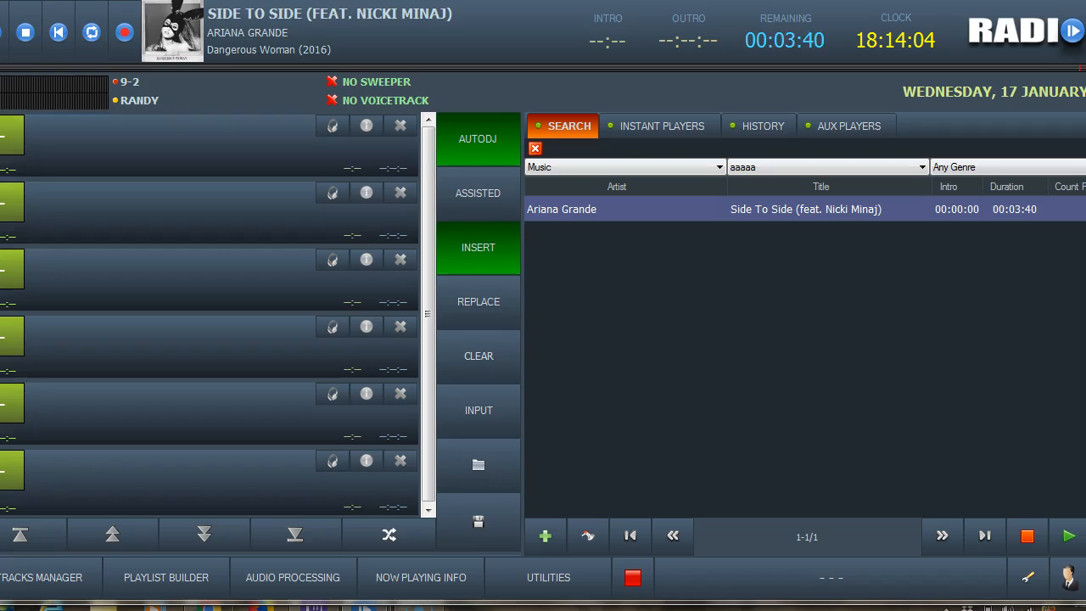
pyautogui.click(26, 38)
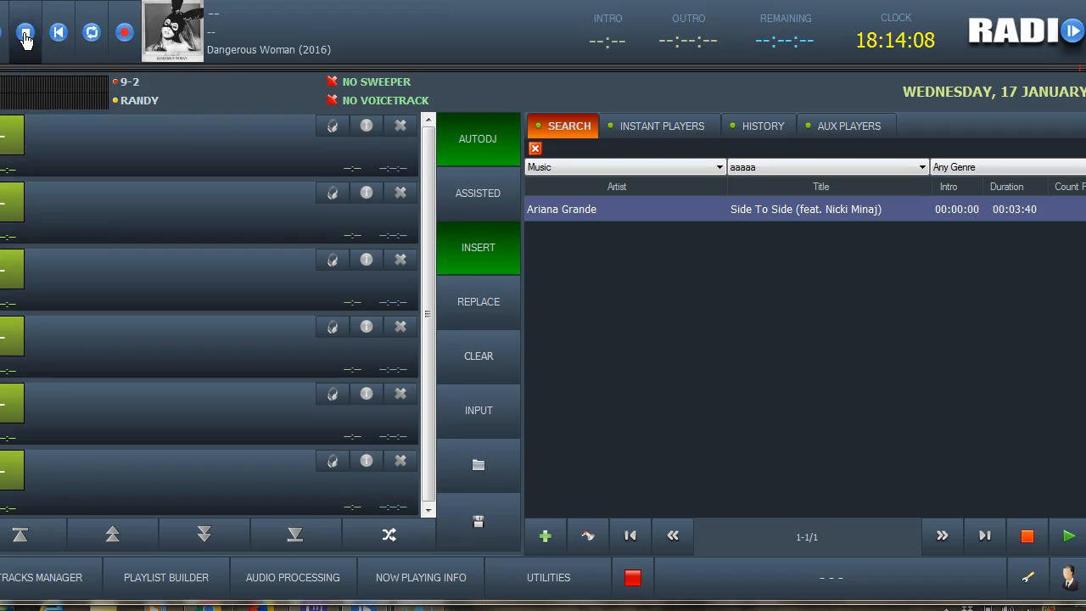
# Queue Side To Side once more, play it with the main player controls, and stop playback.
pyautogui.click(485, 265)
pyautogui.moveTo(544, 210); pyautogui.dragTo(127, 137)
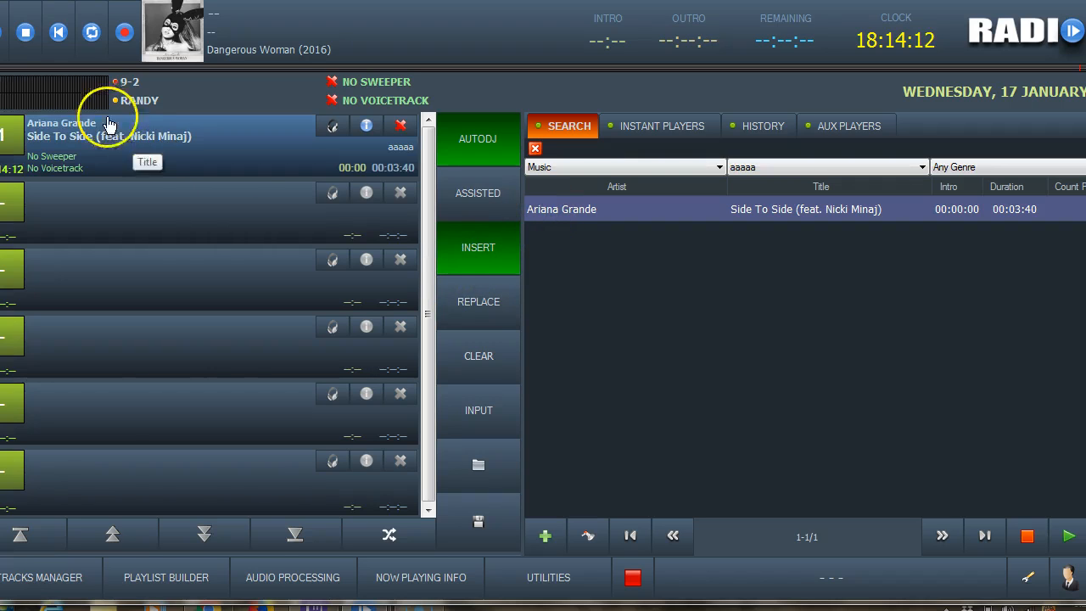
pyautogui.click(5, 34)
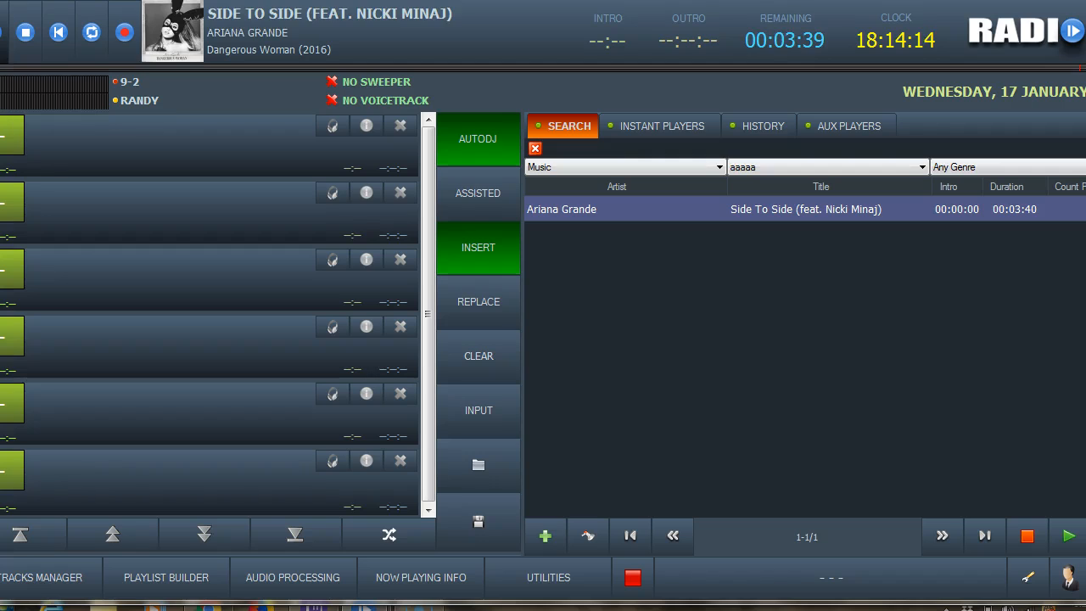
pyautogui.click(24, 33)
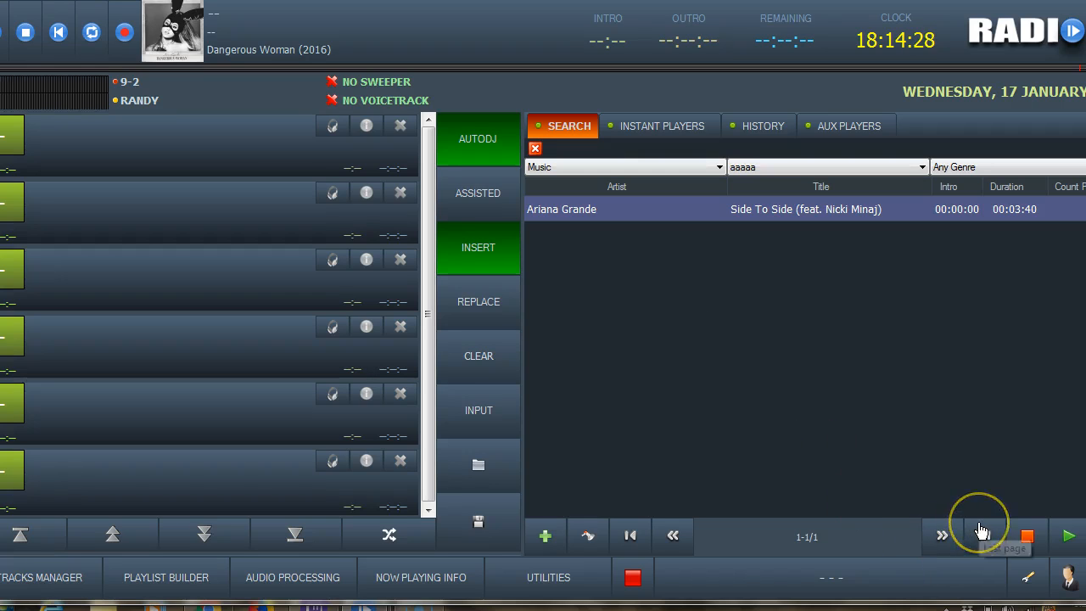
# Open Directory Import from the configuration and expand the Dropbox folder while browsing for the folder to import.
pyautogui.click(1027, 578)
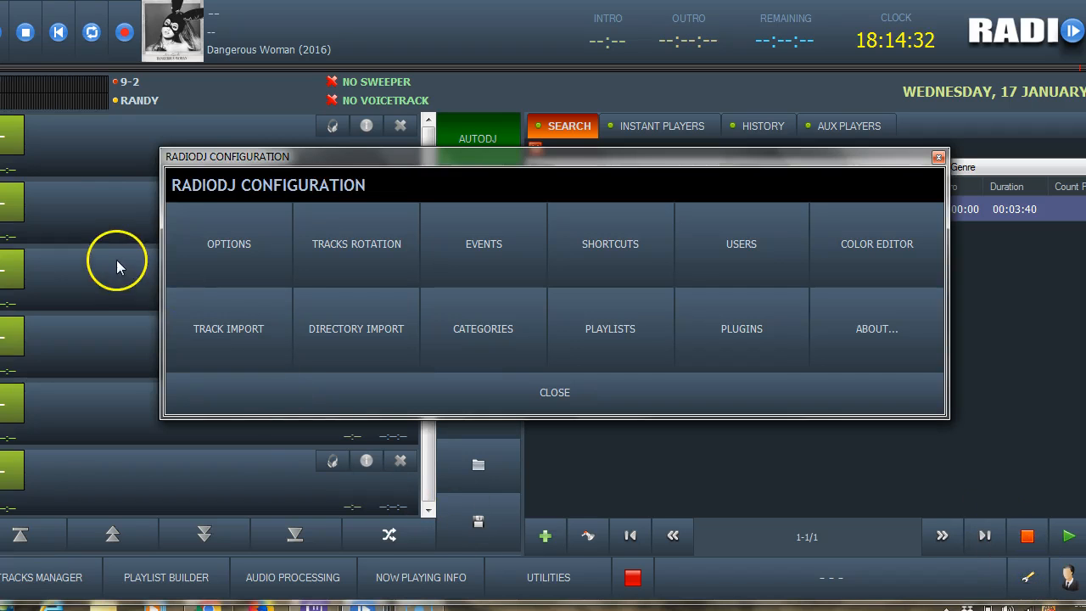
pyautogui.click(371, 336)
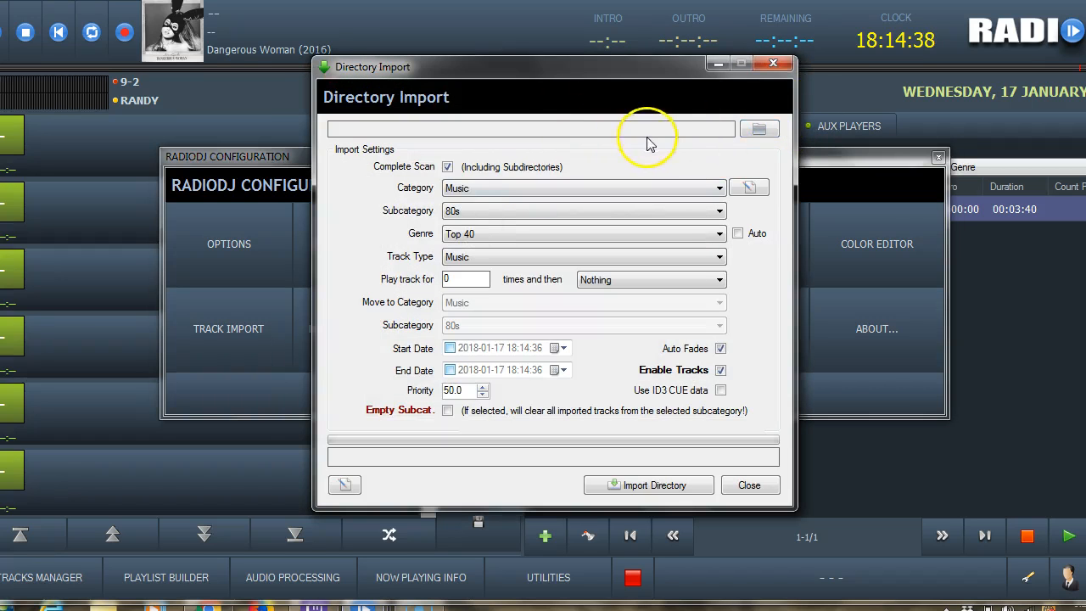
pyautogui.click(757, 129)
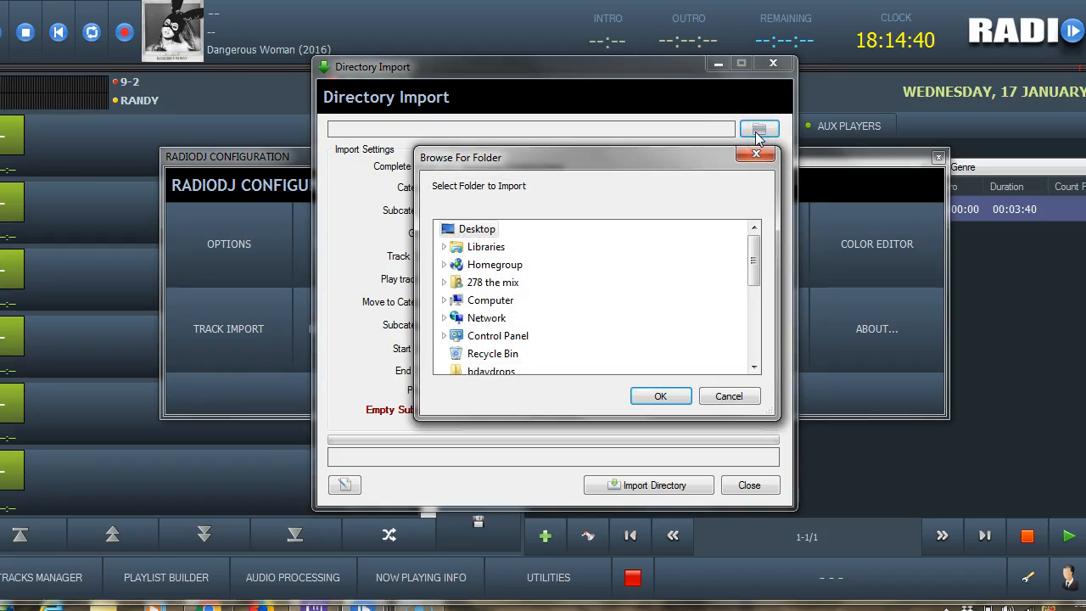
pyautogui.click(444, 283)
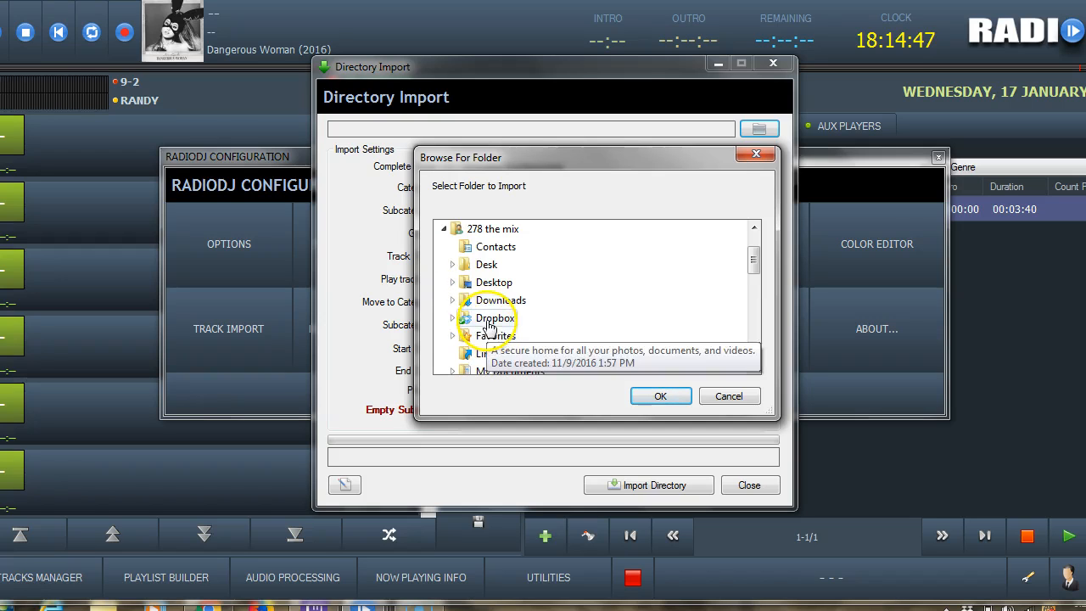
pyautogui.click(454, 318)
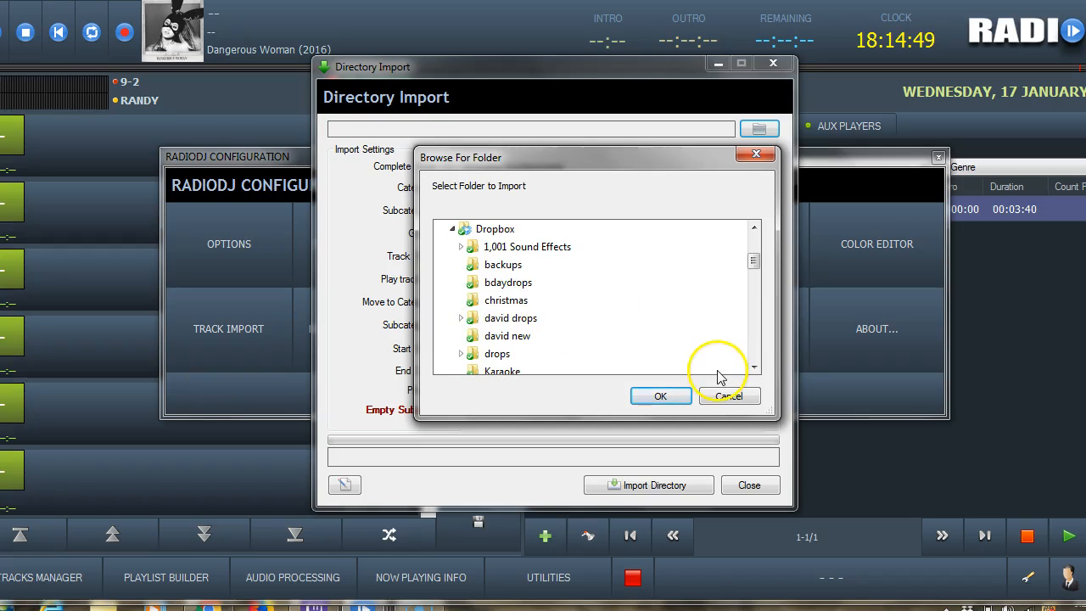
# Choose the New Adds folder inside Dropbox as the directory to import.
pyautogui.click(755, 367)
pyautogui.click(758, 367)
pyautogui.click(759, 367)
pyautogui.click(758, 367)
pyautogui.click(758, 367)
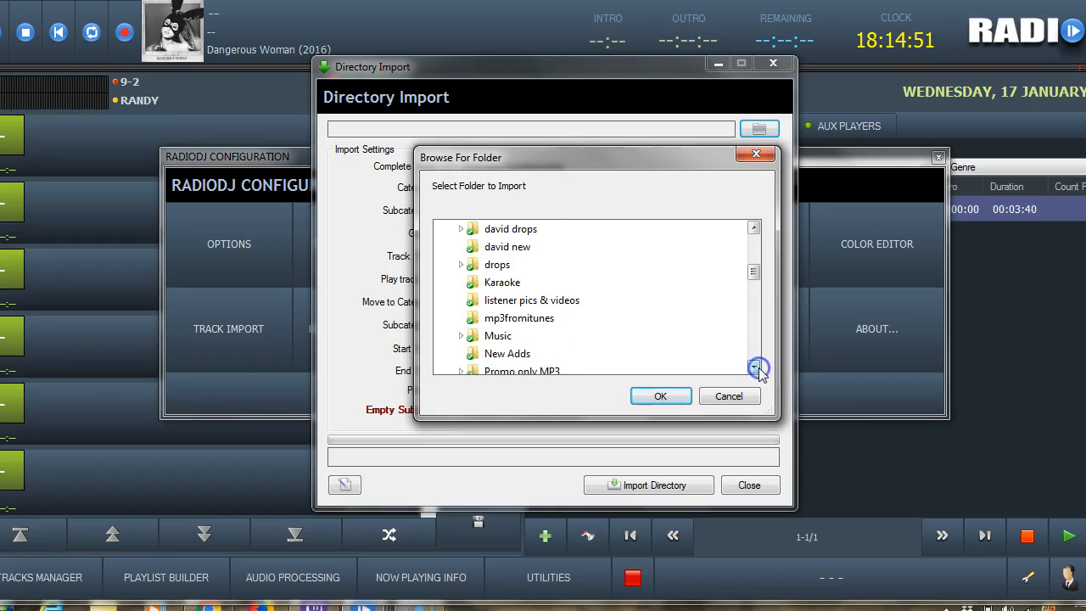
pyautogui.click(754, 367)
pyautogui.click(754, 367)
pyautogui.click(754, 367)
pyautogui.click(754, 367)
pyautogui.click(754, 367)
pyautogui.click(754, 368)
pyautogui.click(754, 369)
pyautogui.click(754, 368)
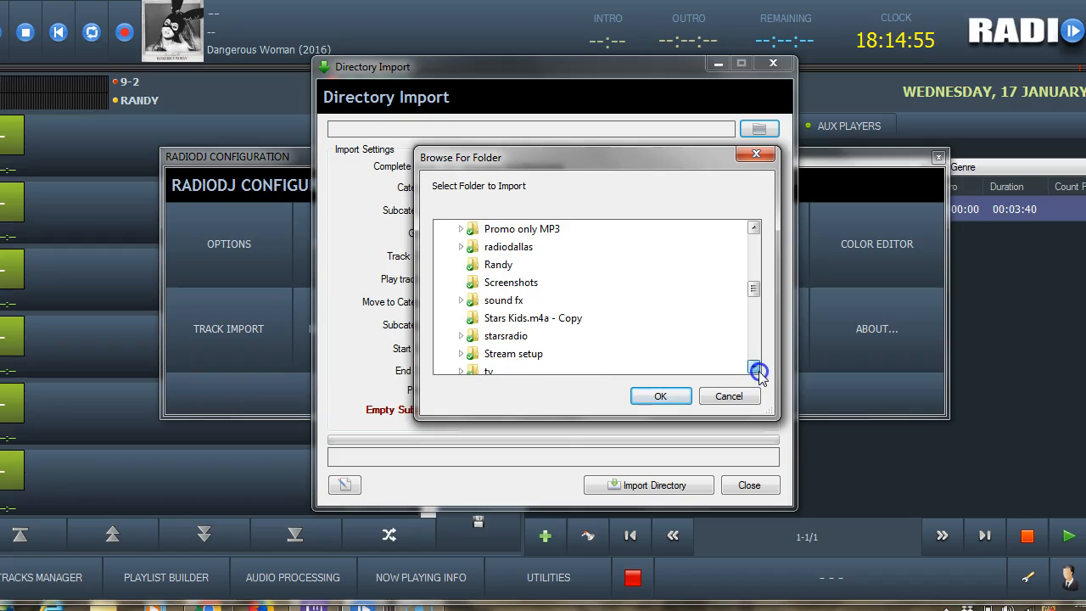
pyautogui.click(753, 228)
pyautogui.click(754, 228)
pyautogui.click(753, 228)
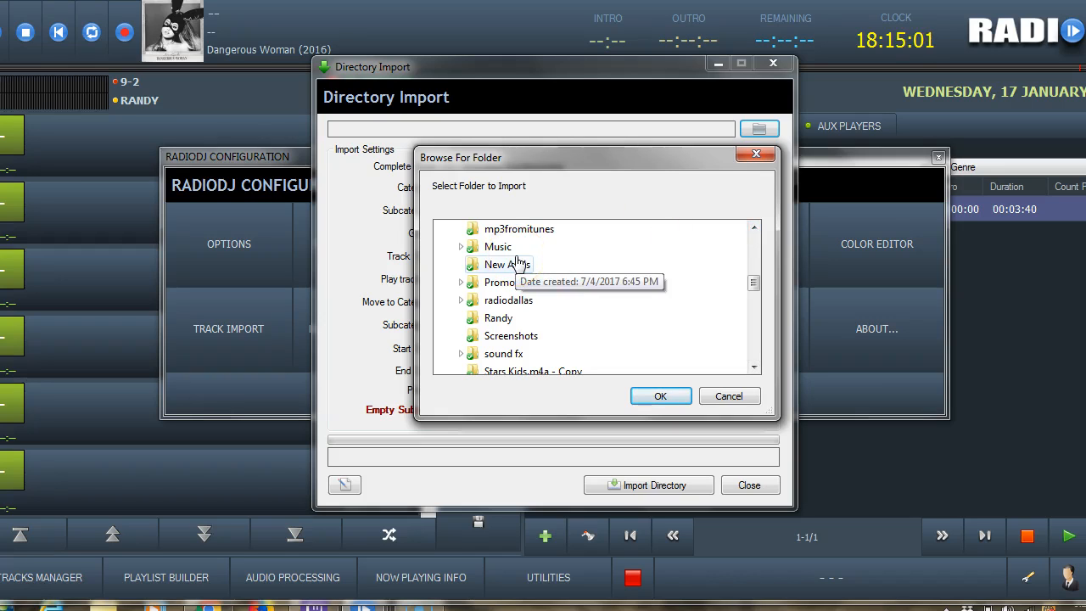
pyautogui.click(472, 271)
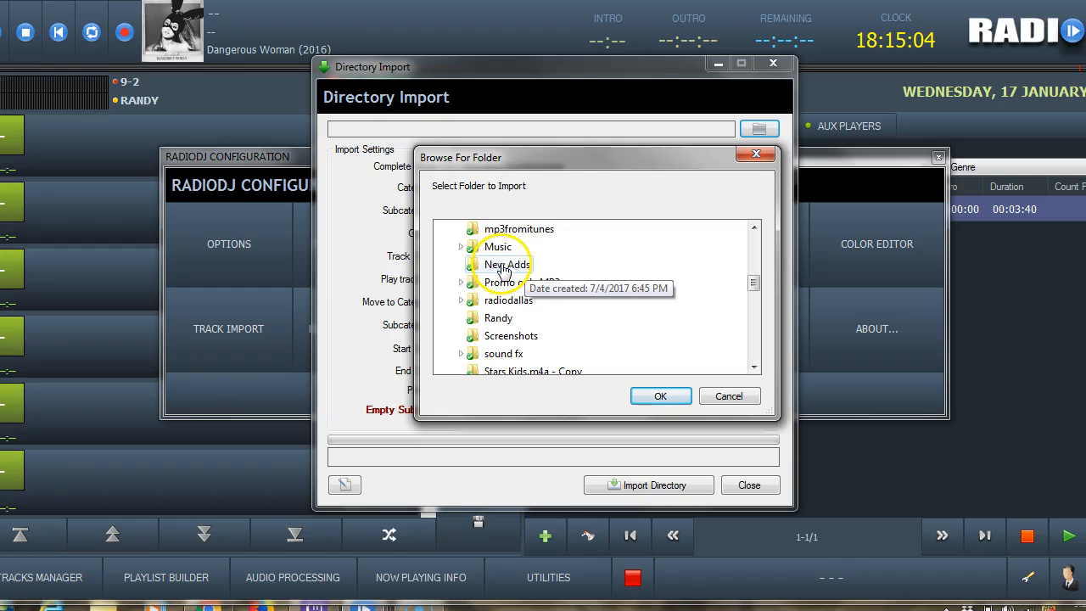
pyautogui.click(508, 264)
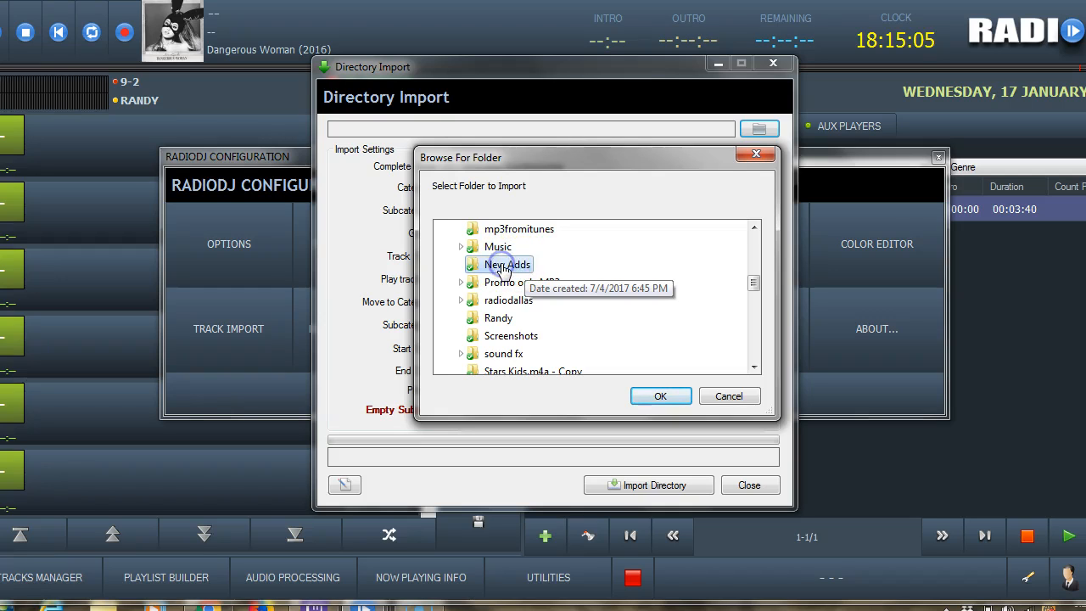
pyautogui.click(662, 396)
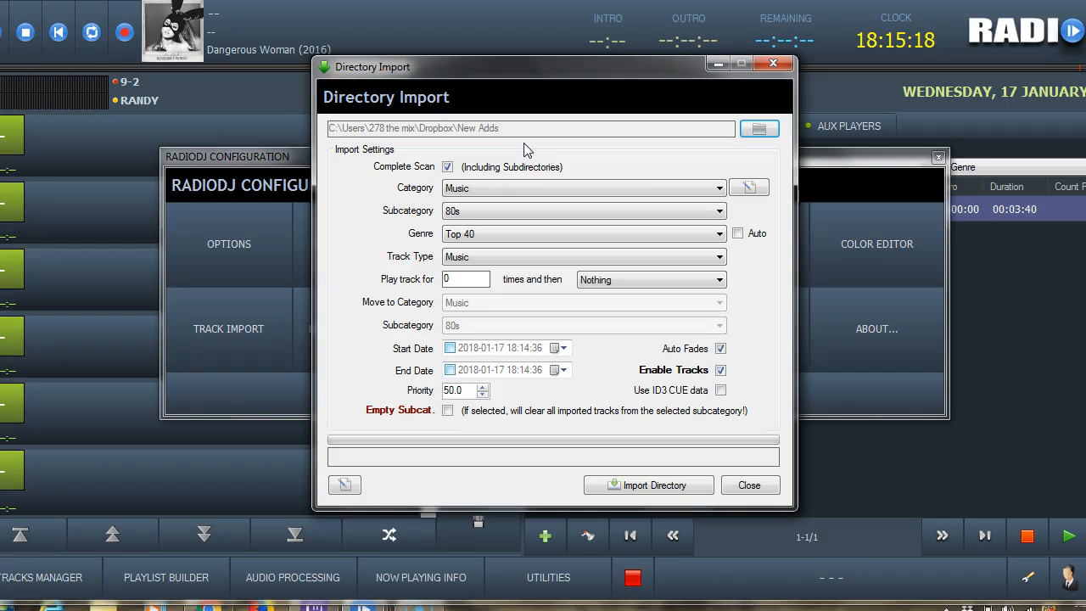
# Import the New Adds directory into the Hot subcategory of Music and close the import and configuration windows.
pyautogui.click(517, 212)
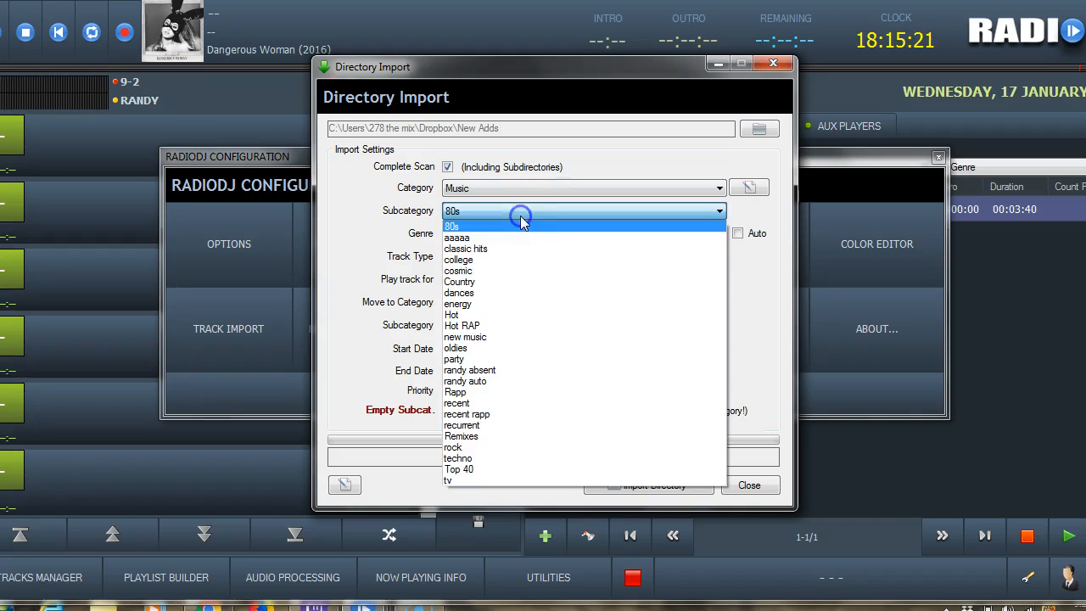
pyautogui.click(499, 315)
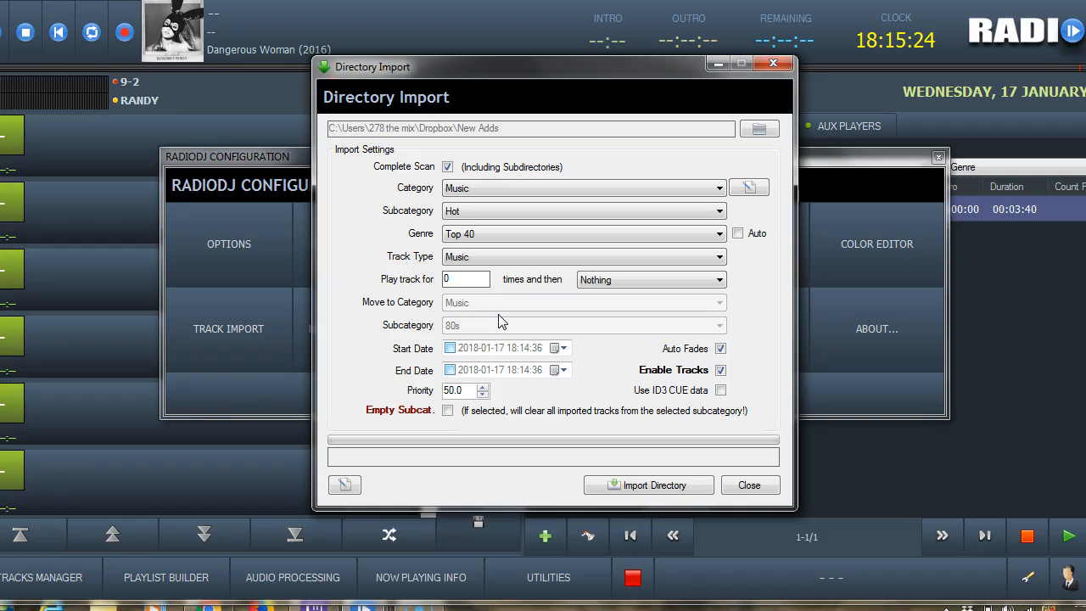
pyautogui.click(661, 490)
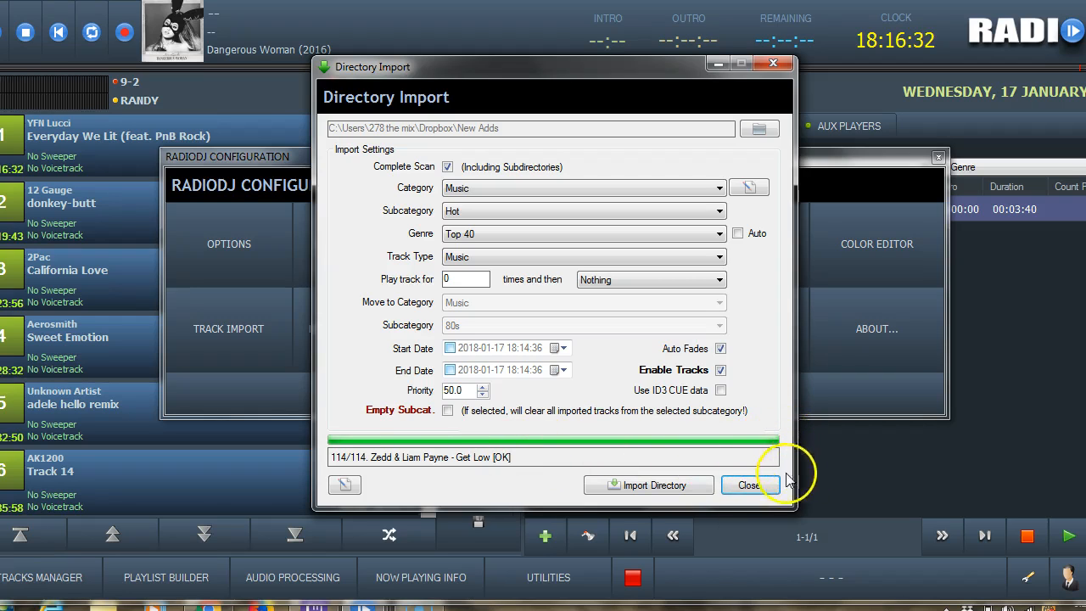
pyautogui.click(755, 487)
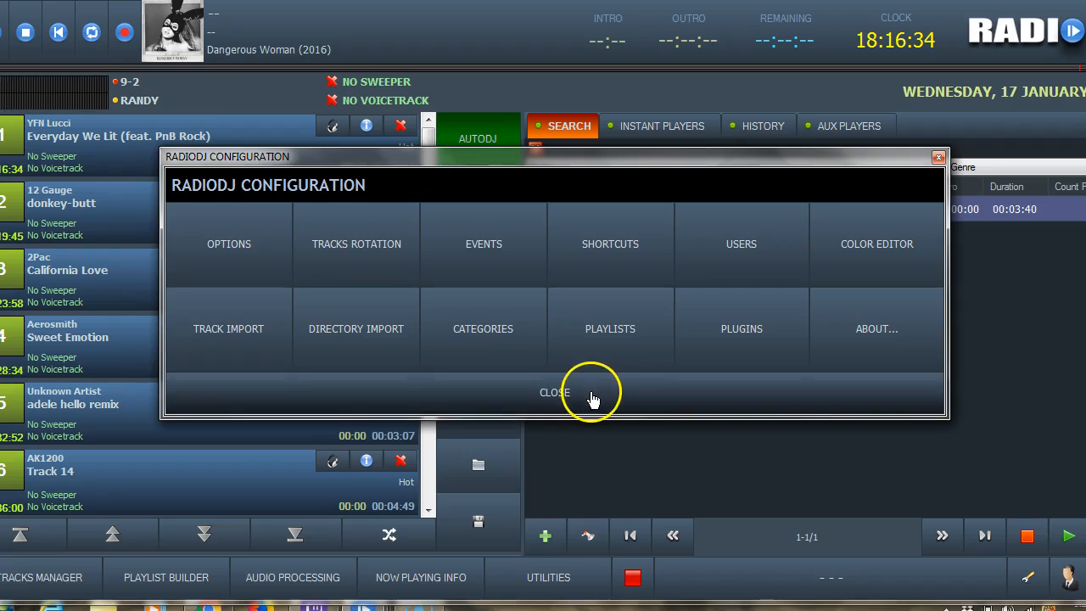
pyautogui.click(590, 397)
# Switch playback from AutoDJ to manual mode and clear all tracks from the playlist.
pyautogui.click(490, 140)
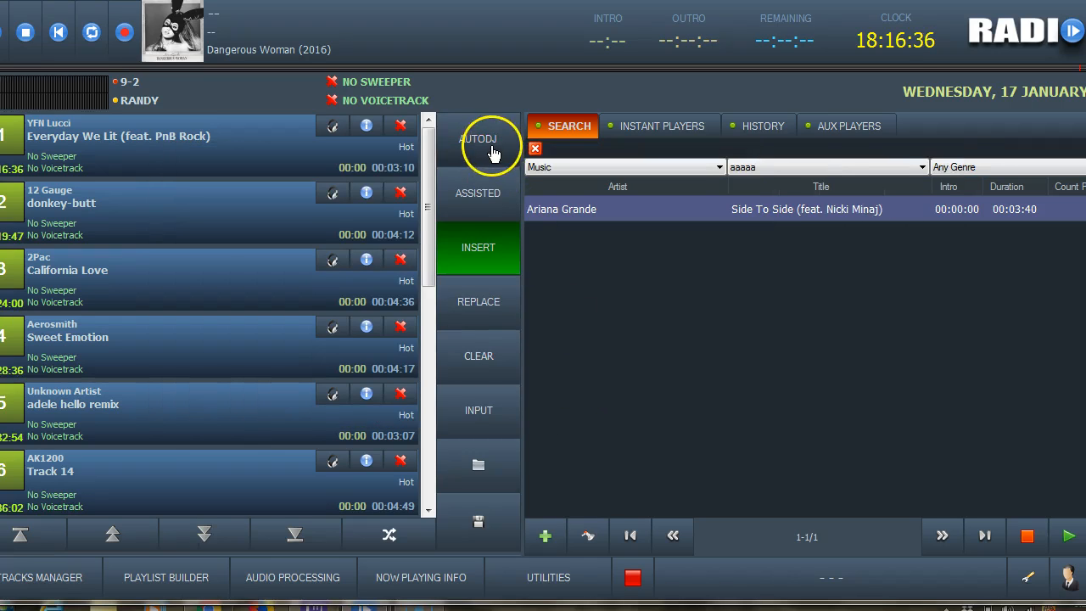
pyautogui.click(488, 361)
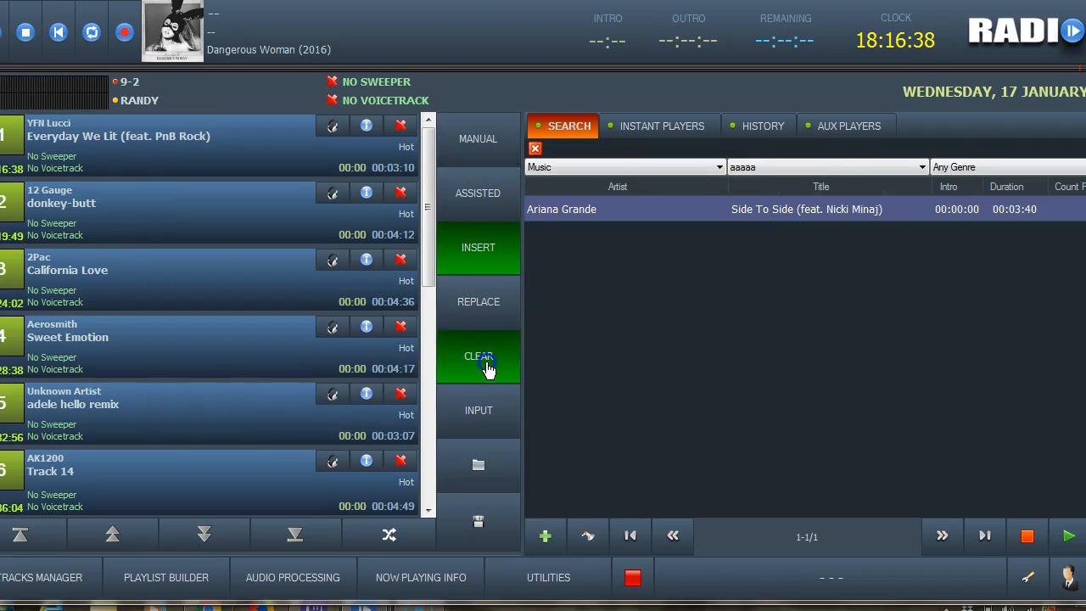
pyautogui.click(559, 347)
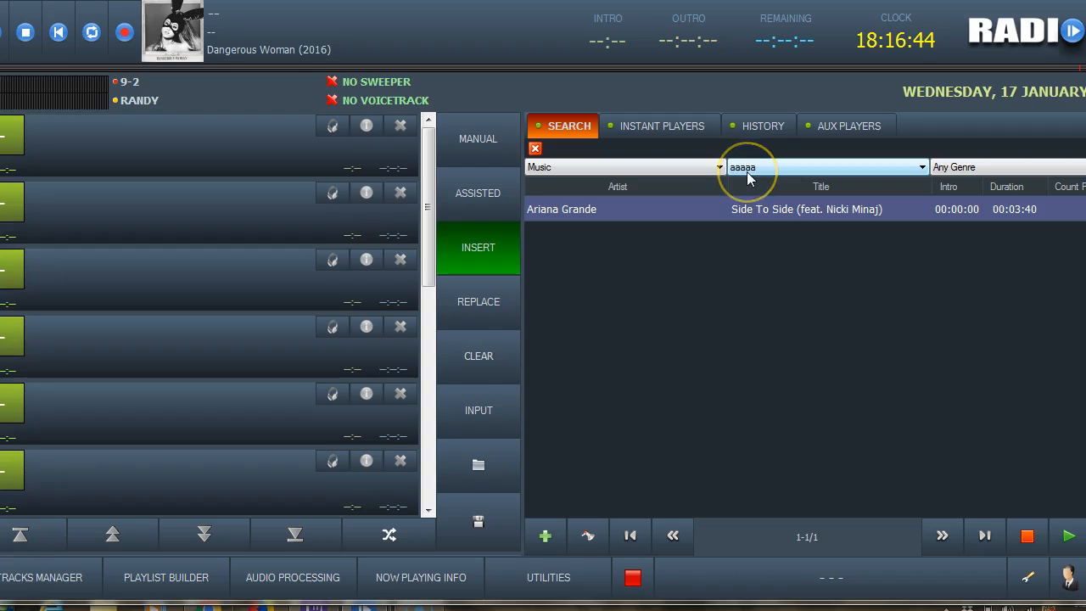
# Filter the library search to the 80s subcategory of Music.
pyautogui.click(681, 167)
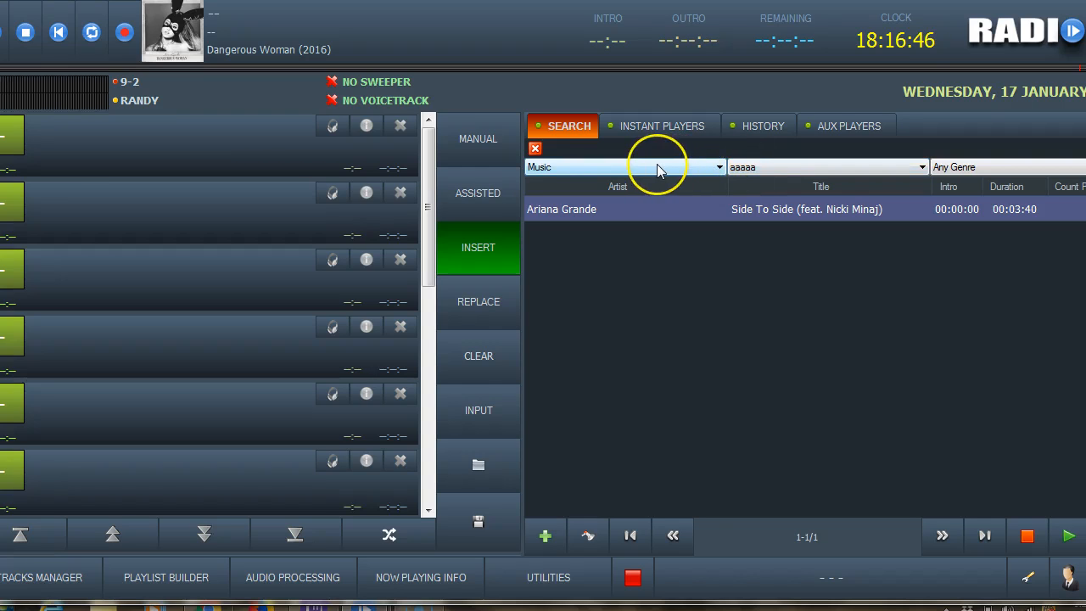
pyautogui.click(783, 169)
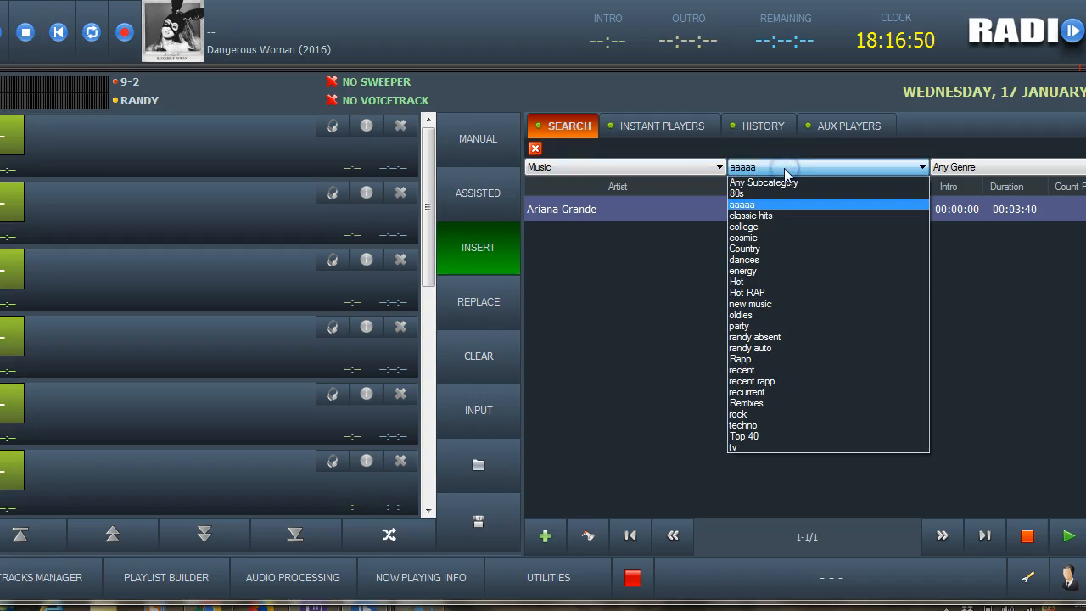
pyautogui.click(774, 195)
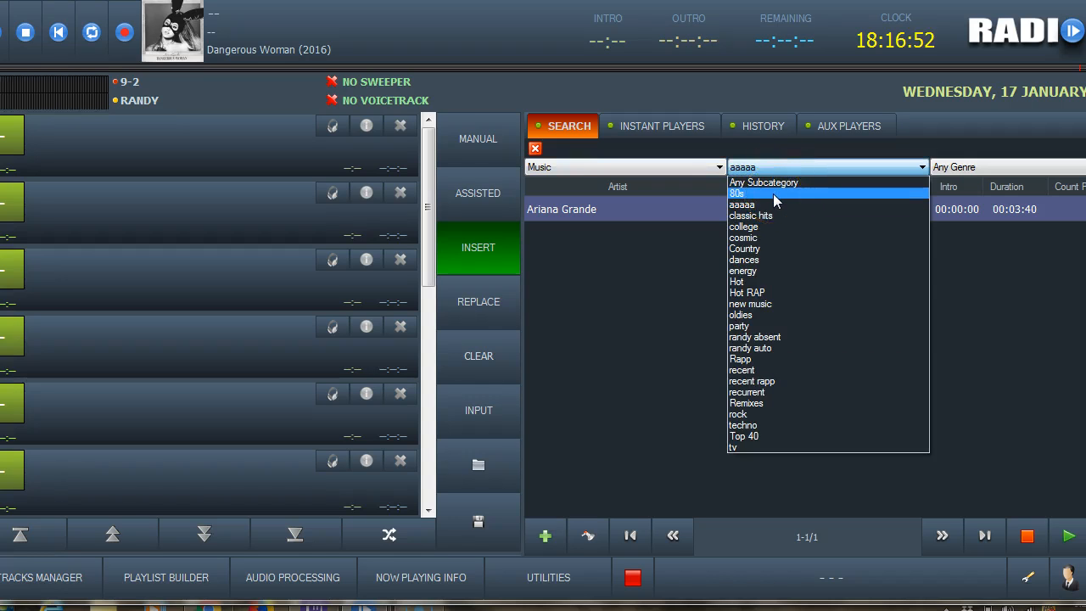
pyautogui.click(773, 195)
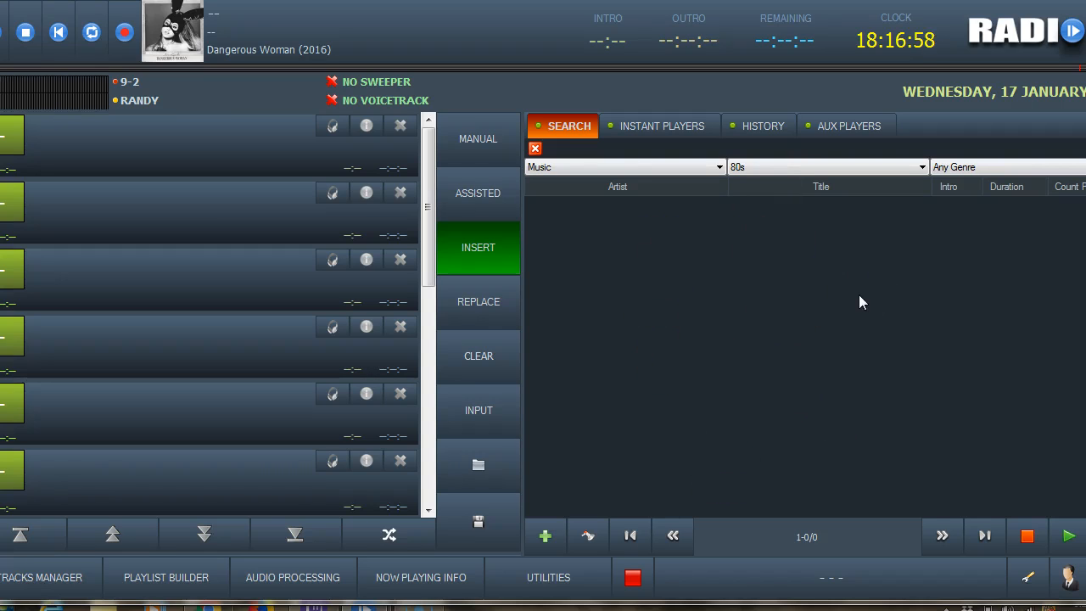
# Open the Tracks Manager and filter its list to the aaaaa subcategory of Music.
pyautogui.click(68, 580)
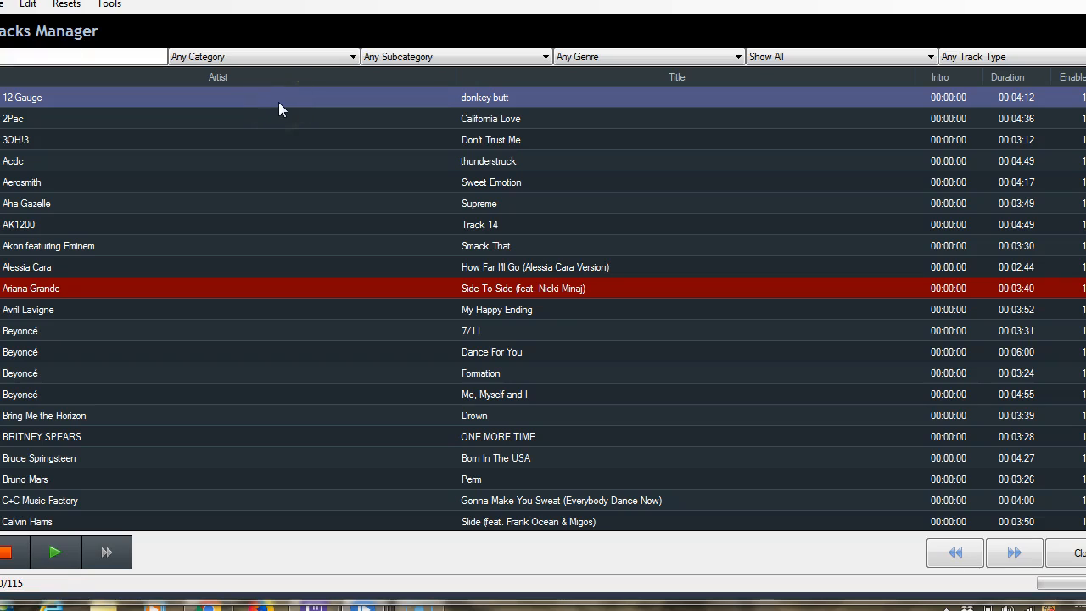
pyautogui.click(227, 59)
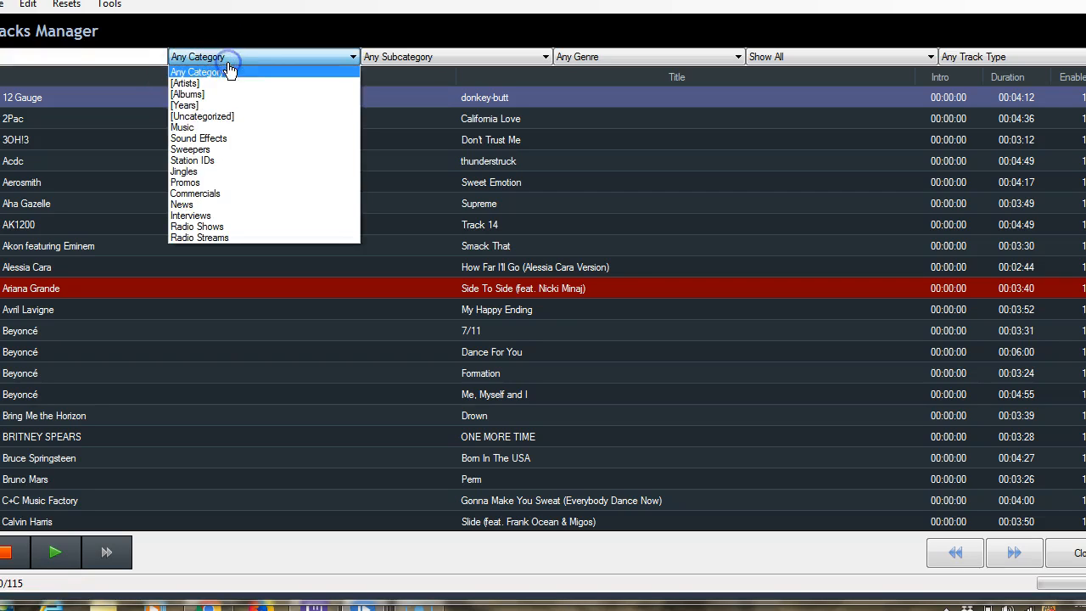
pyautogui.click(236, 127)
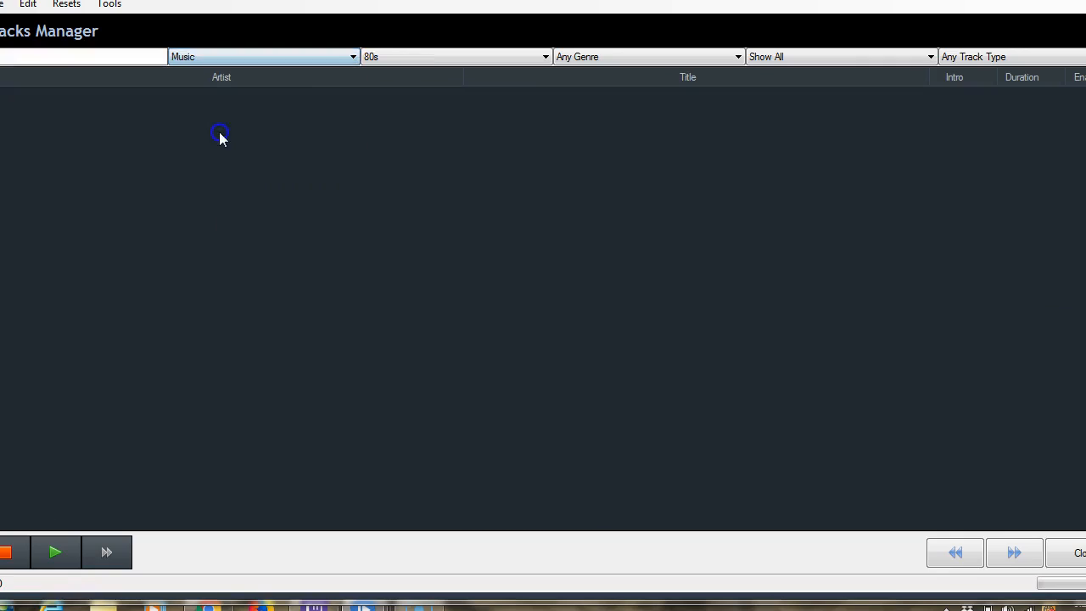
pyautogui.click(403, 58)
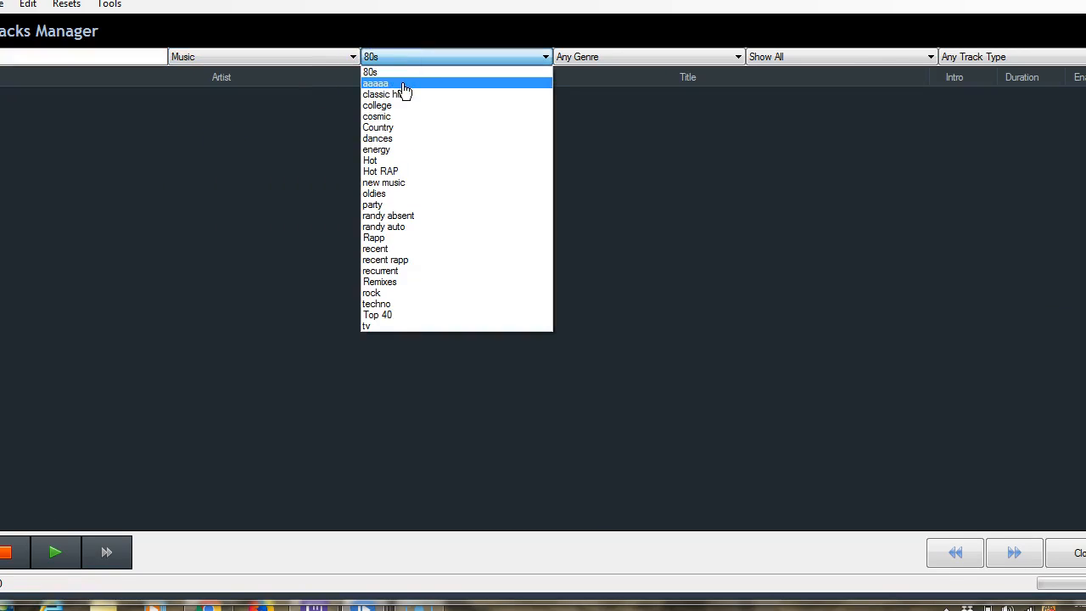
pyautogui.click(403, 85)
# View the 80s and cosmic subcategories in the Tracks Manager and reset the filter to Any Category.
pyautogui.click(407, 62)
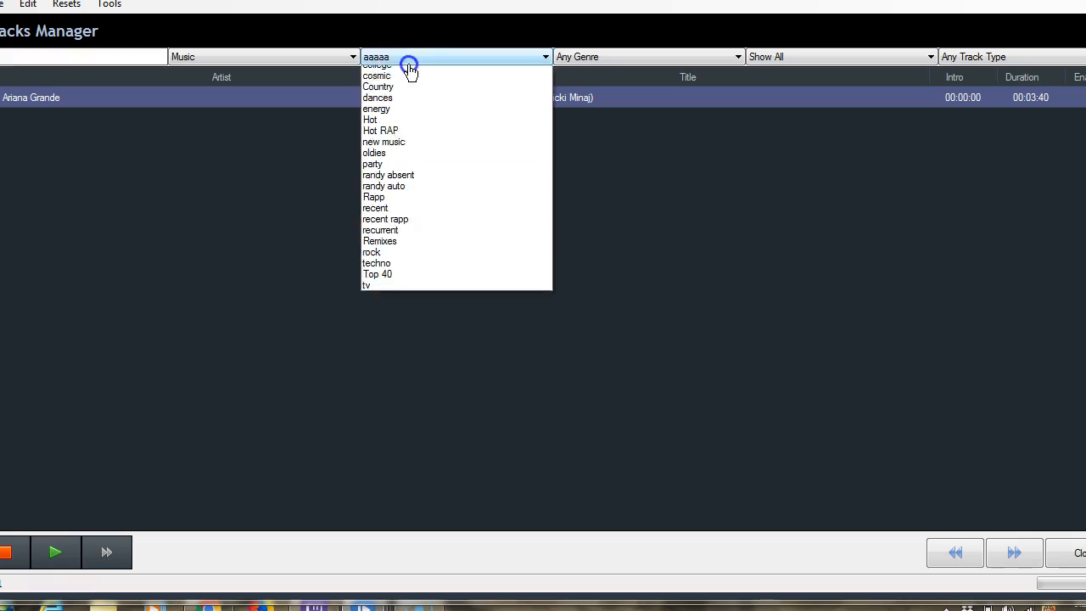
pyautogui.click(406, 73)
pyautogui.click(407, 61)
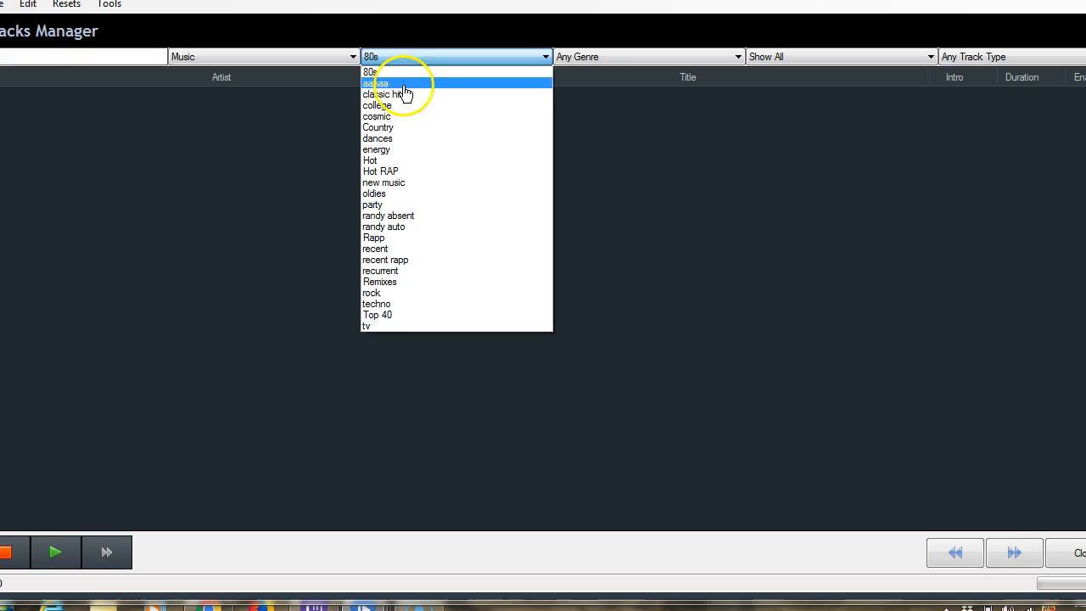
pyautogui.click(400, 119)
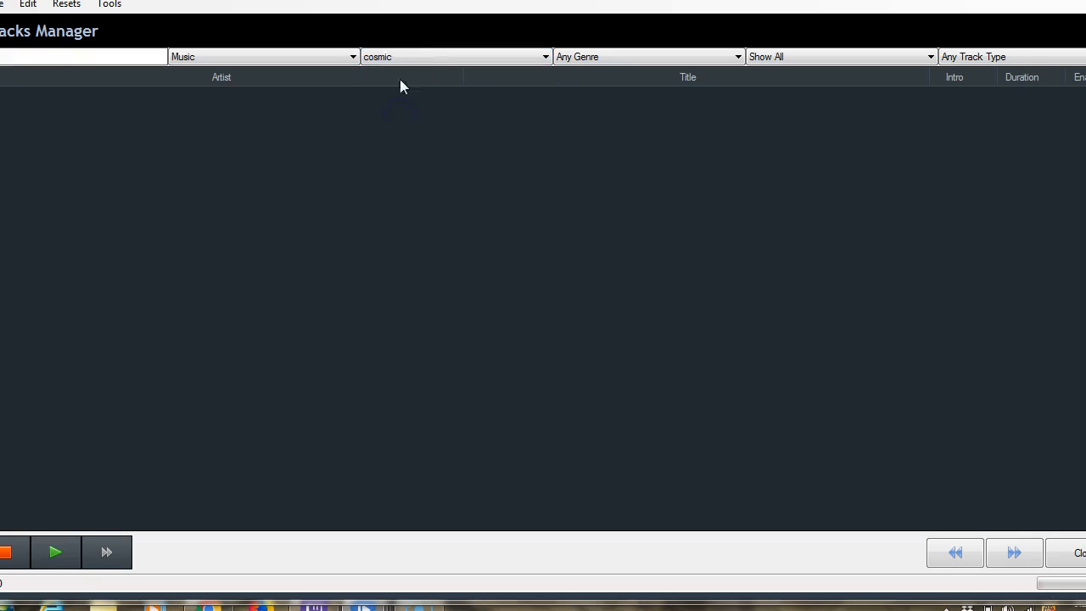
pyautogui.click(401, 61)
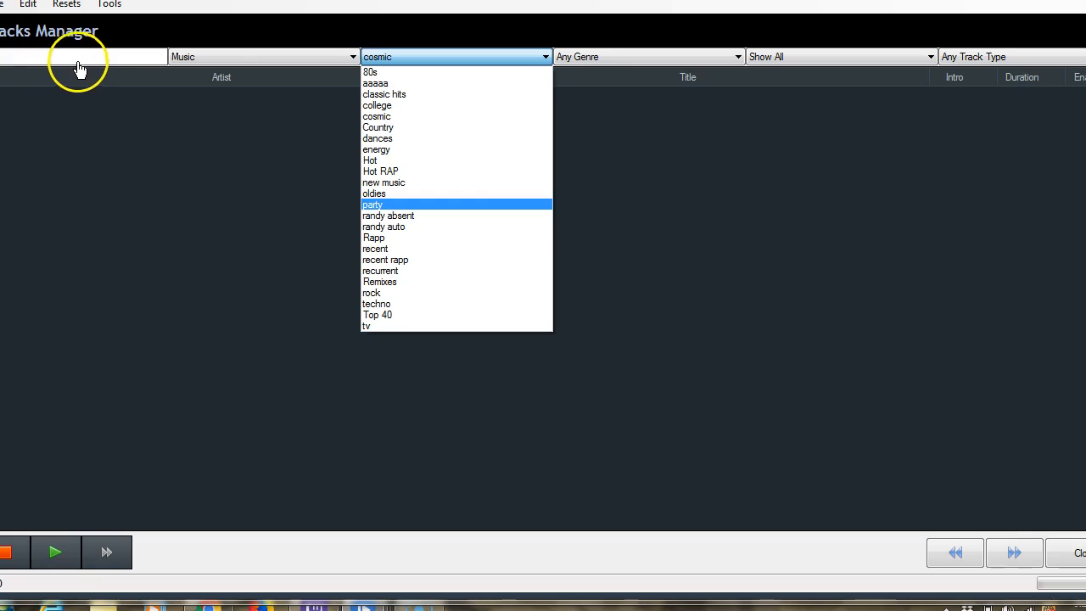
pyautogui.click(278, 392)
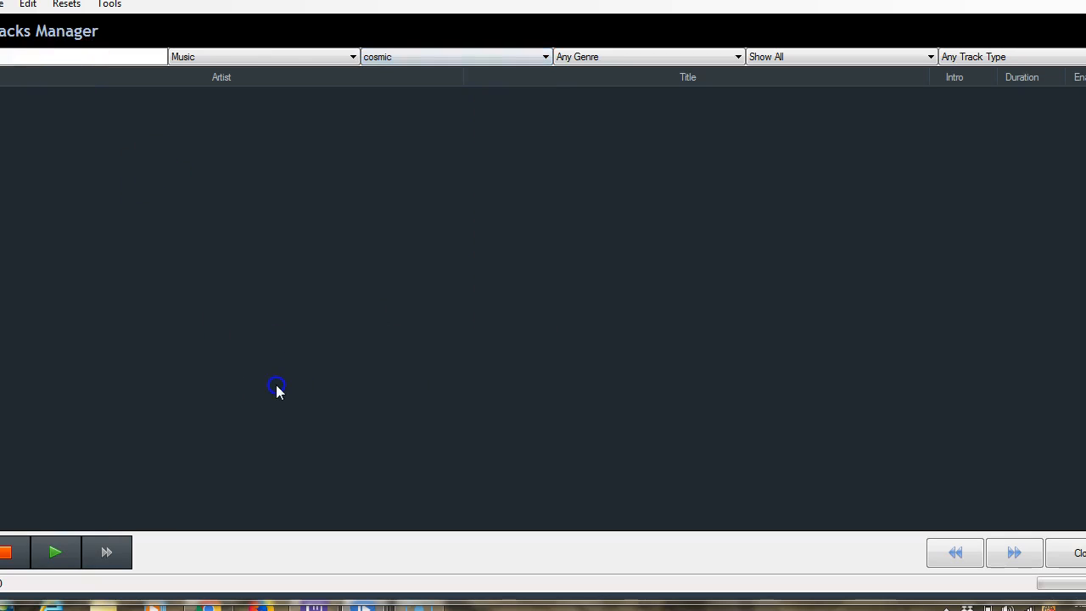
pyautogui.click(218, 59)
pyautogui.click(217, 73)
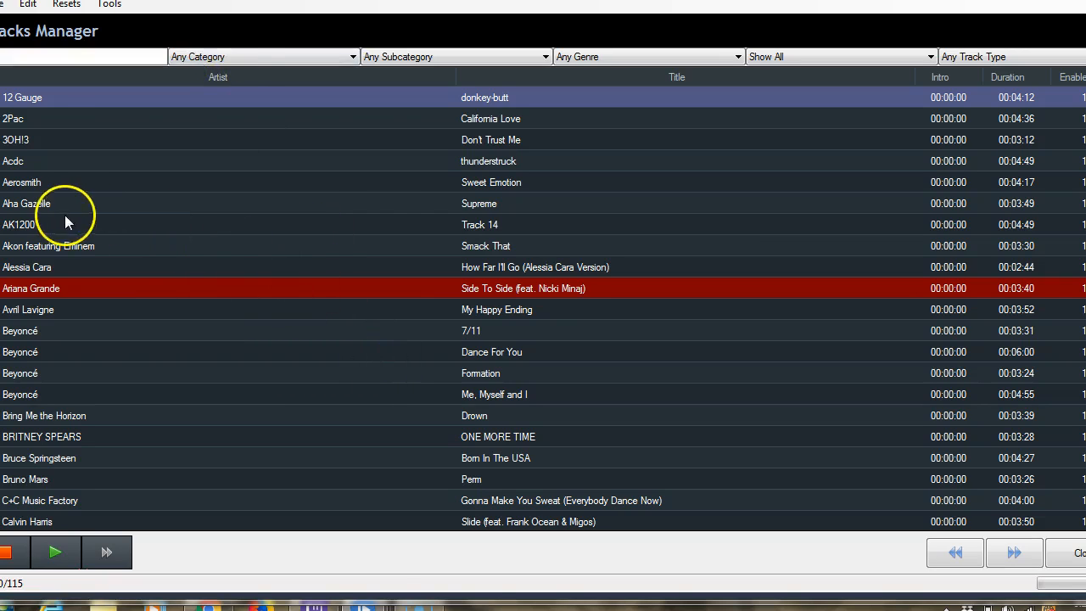
# View the edit settings of the 12 Gauge track donkey-butt and close both the editor and the Tracks Manager.
pyautogui.rightClick(45, 181)
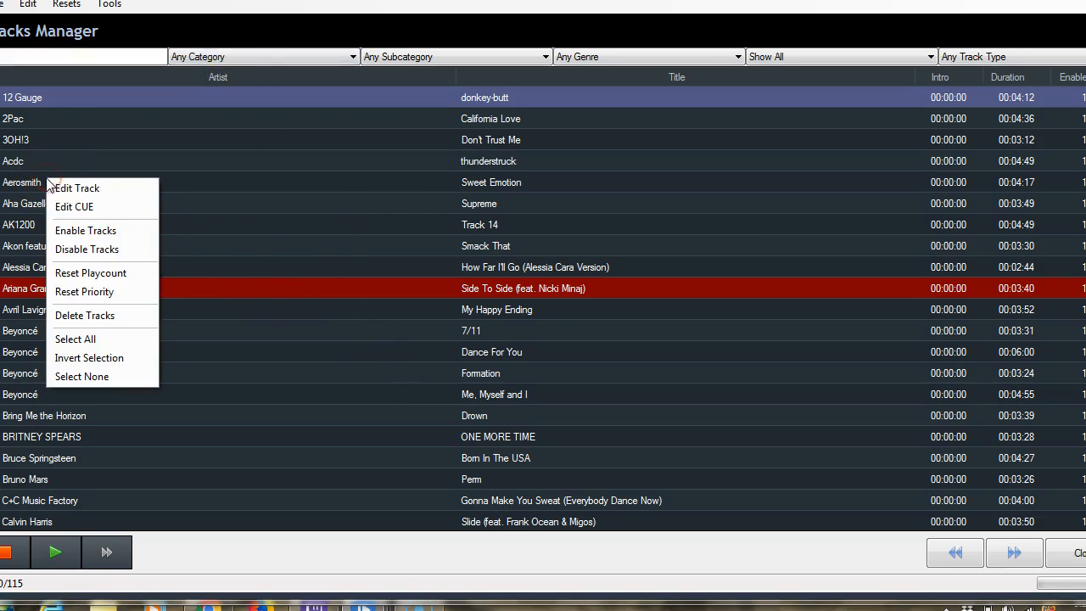
pyautogui.click(76, 188)
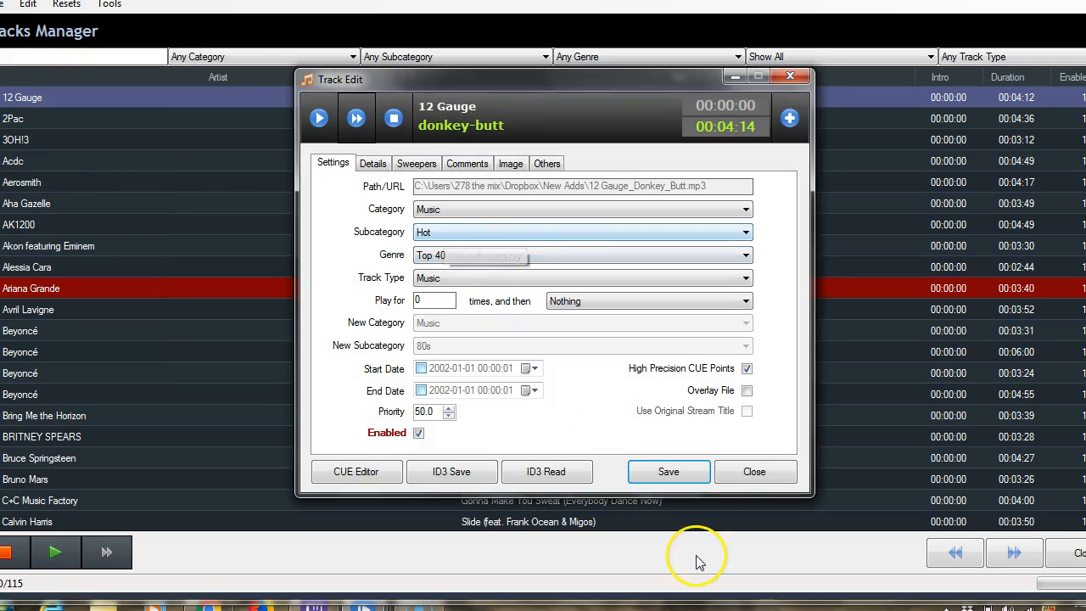
pyautogui.click(742, 483)
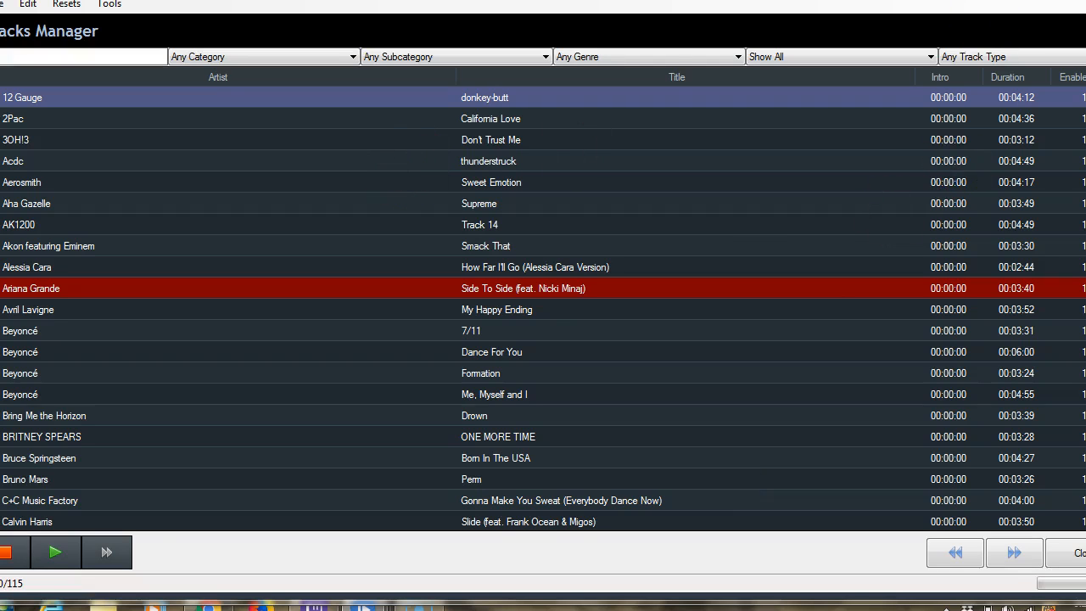
pyautogui.click(1085, 0)
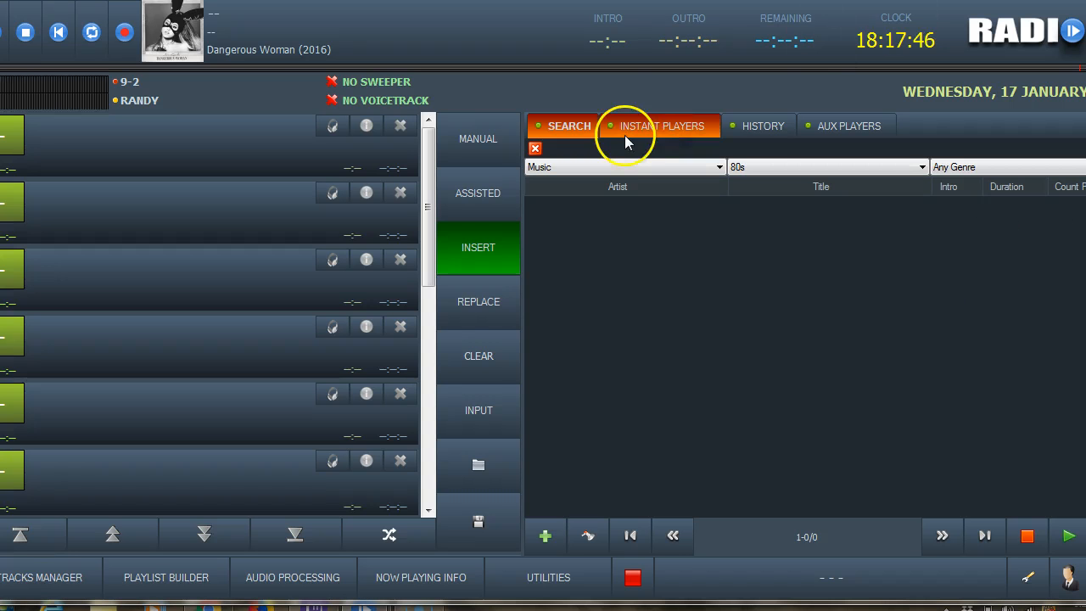
# Filter the library search by Music to view the aaaaa subcategory and finally the Hot subcategory.
pyautogui.click(577, 174)
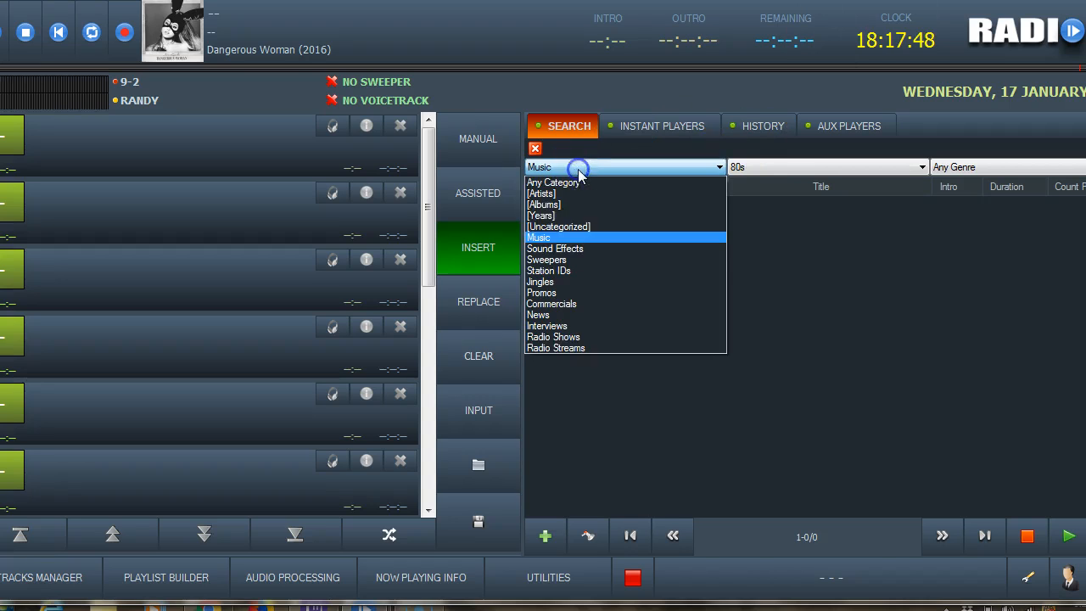
pyautogui.click(568, 237)
pyautogui.click(776, 172)
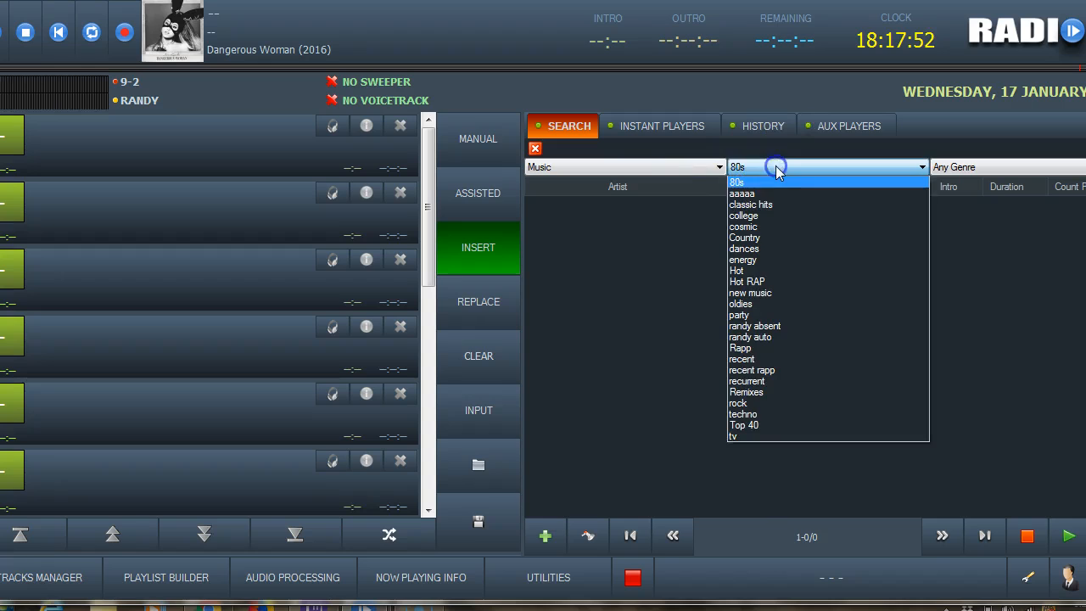
pyautogui.click(757, 192)
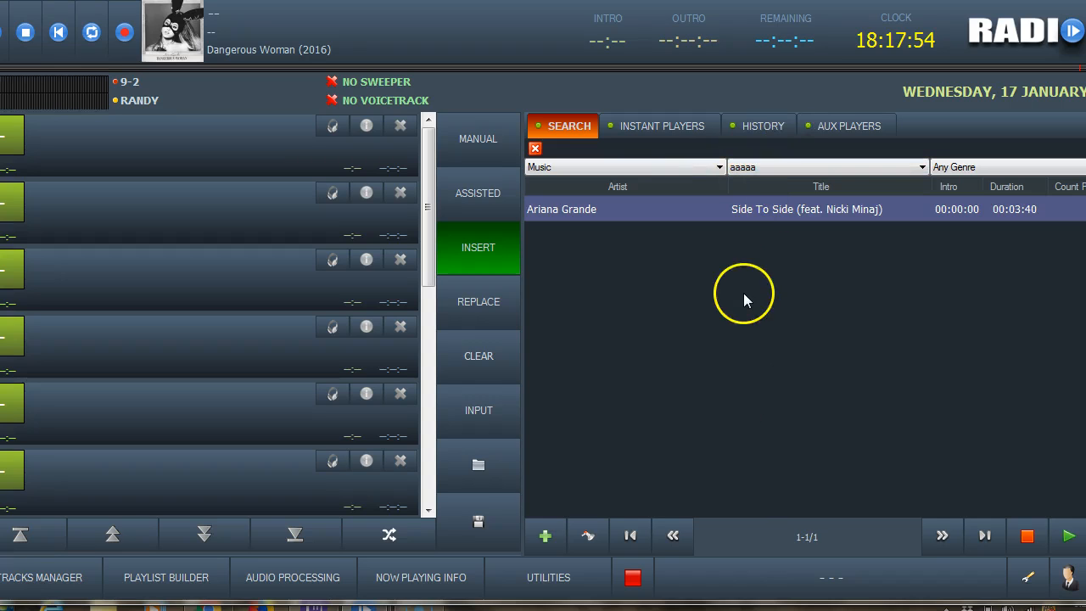
pyautogui.click(759, 167)
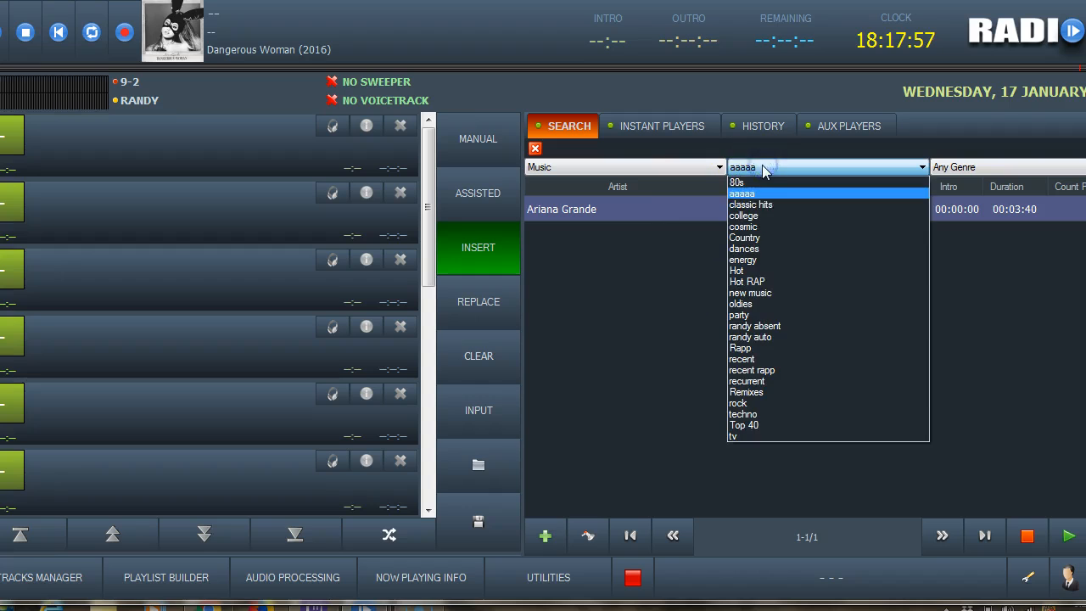
pyautogui.click(757, 270)
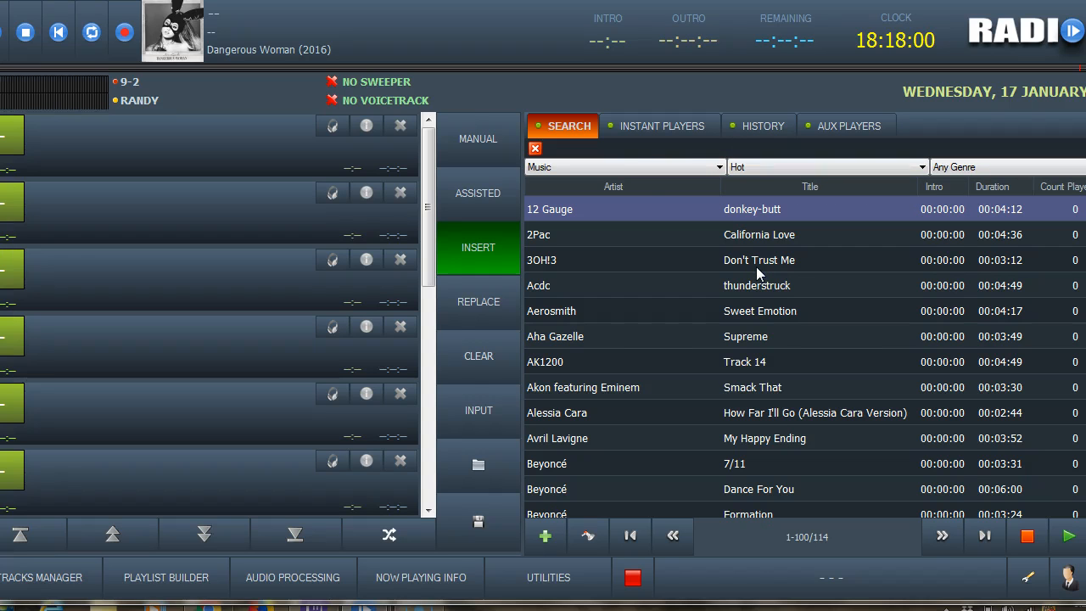
# Fill the playlist with AutoDJ, move Kiss Me Thru The Phone to fifth place and We Are the Champions to the end.
pyautogui.click(472, 153)
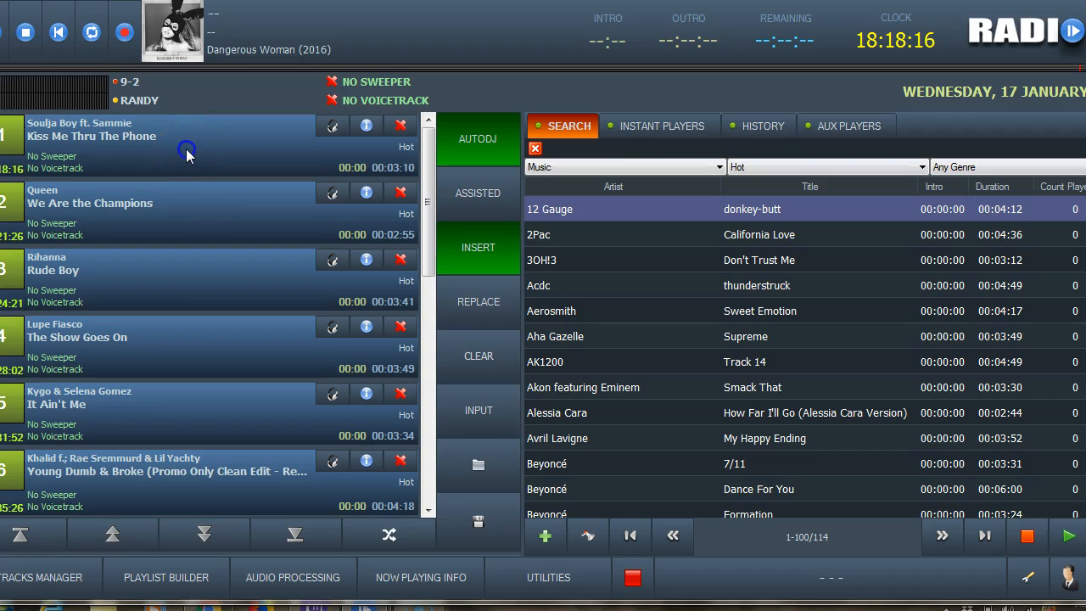
pyautogui.moveTo(158, 419); pyautogui.dragTo(157, 421)
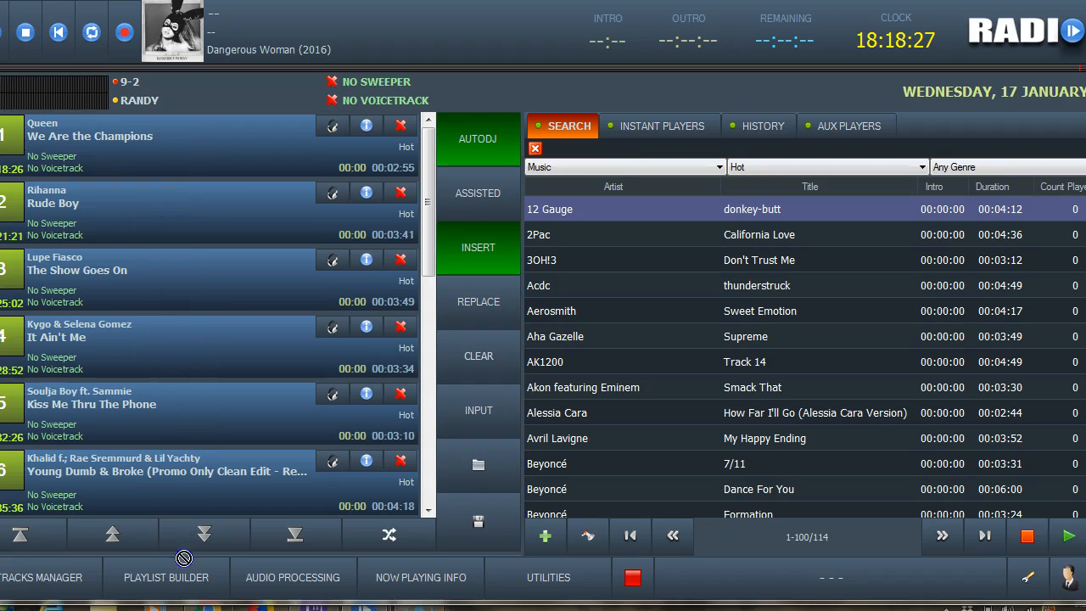
pyautogui.scroll(-1, 156, 509)
pyautogui.scroll(-8, 156, 510)
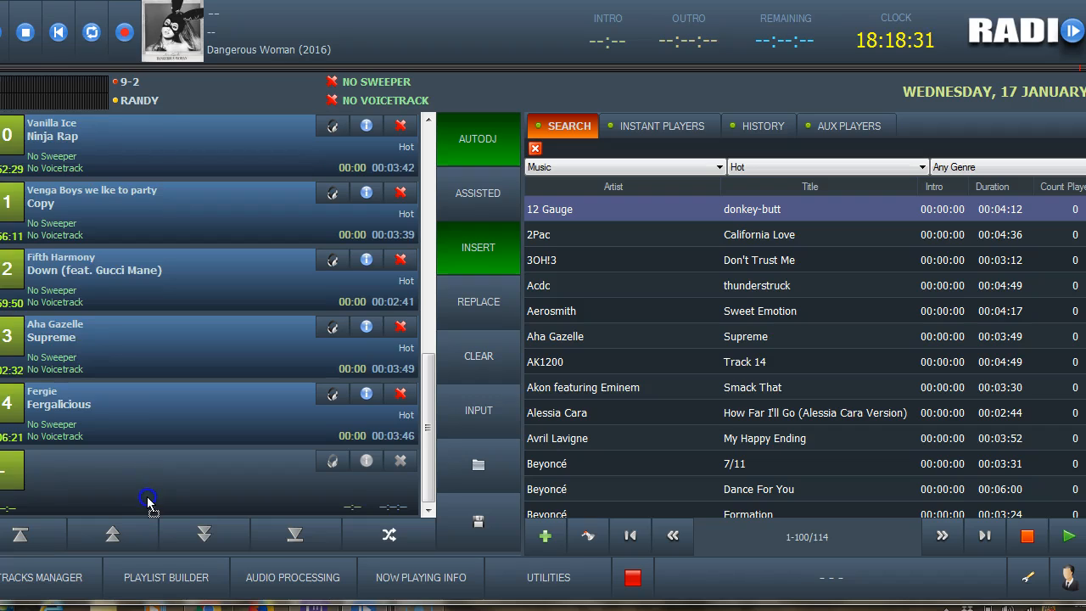
pyautogui.scroll(-1, 147, 500)
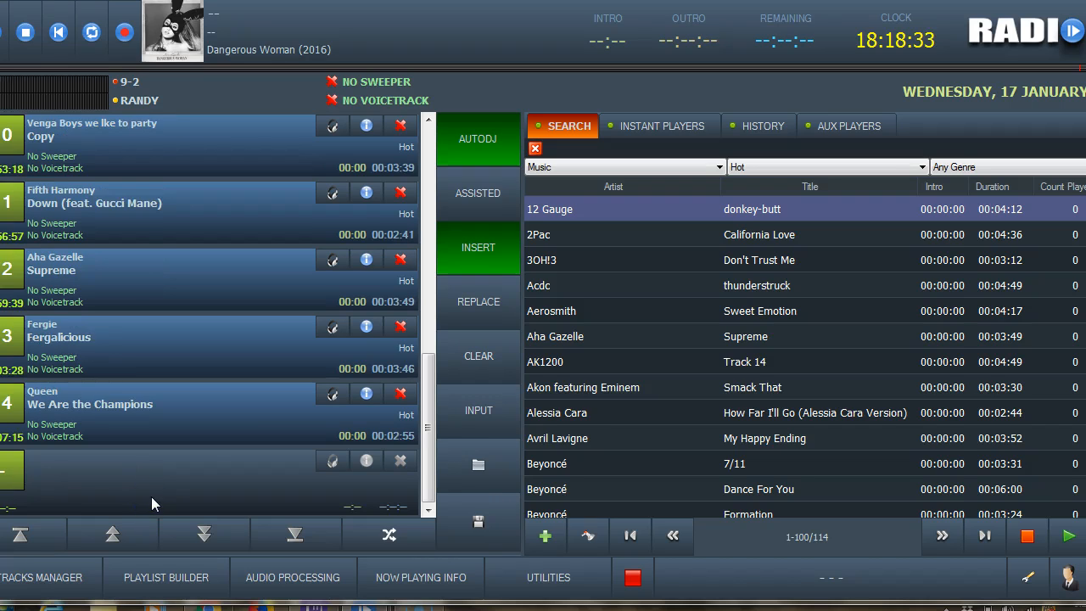
# Turn AutoDJ off to return to manual mode and delete the existing playlist.
pyautogui.click(486, 143)
pyautogui.click(477, 363)
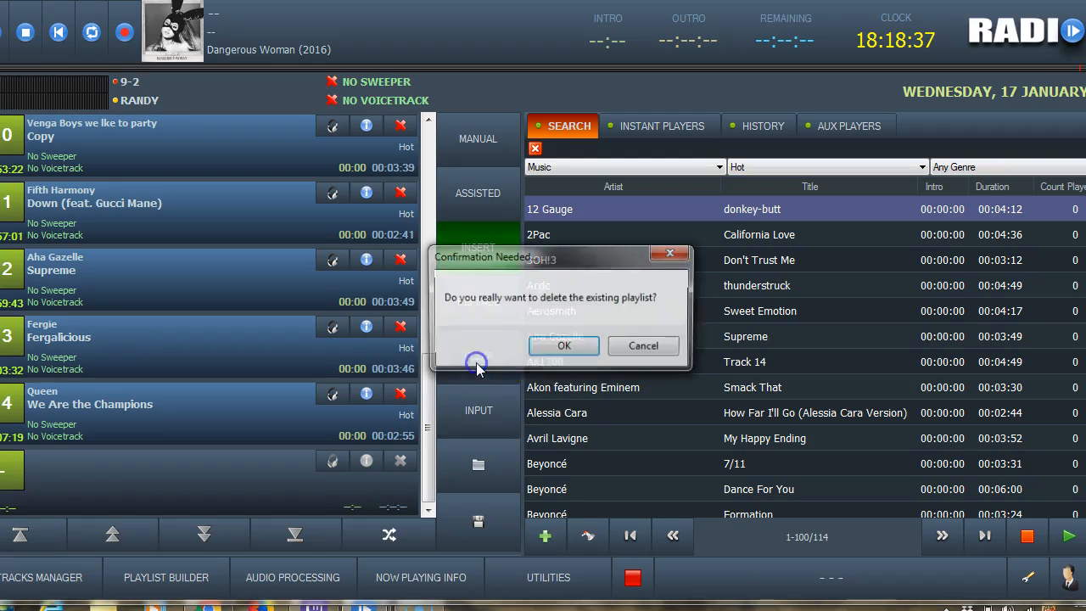
pyautogui.click(552, 349)
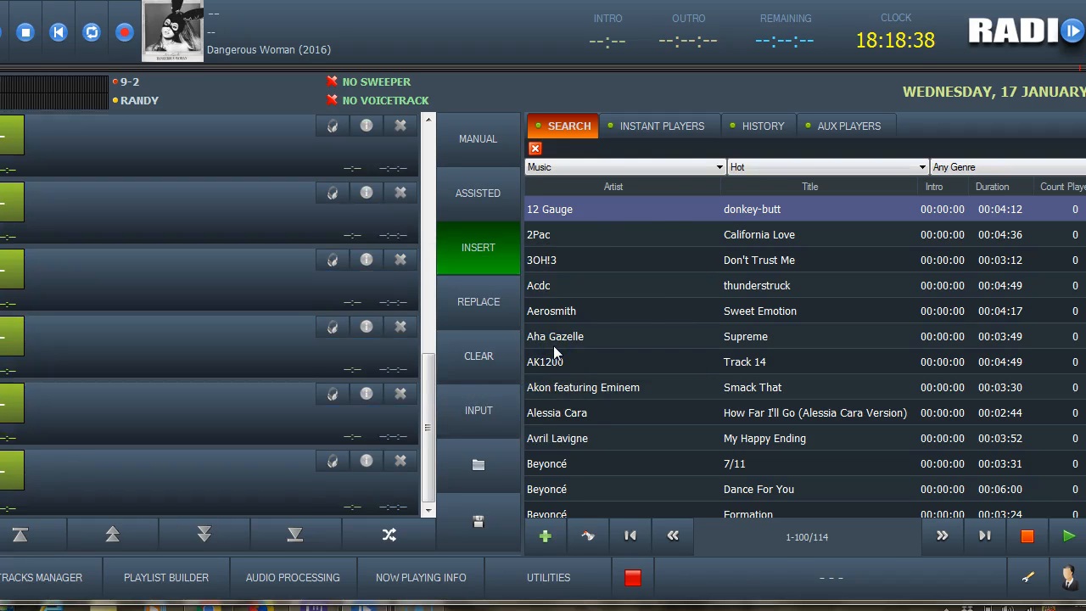
# Add Supreme by Aha Gazelle and Sweet Emotion by Aerosmith from the Hot search list to the playlist.
pyautogui.click(628, 336)
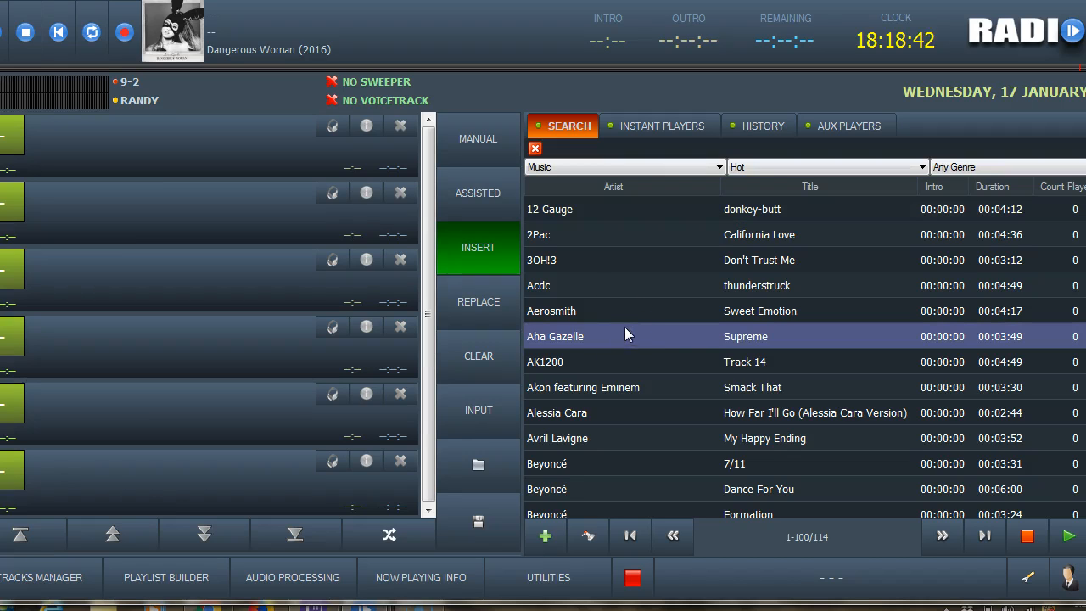
pyautogui.doubleClick(592, 312)
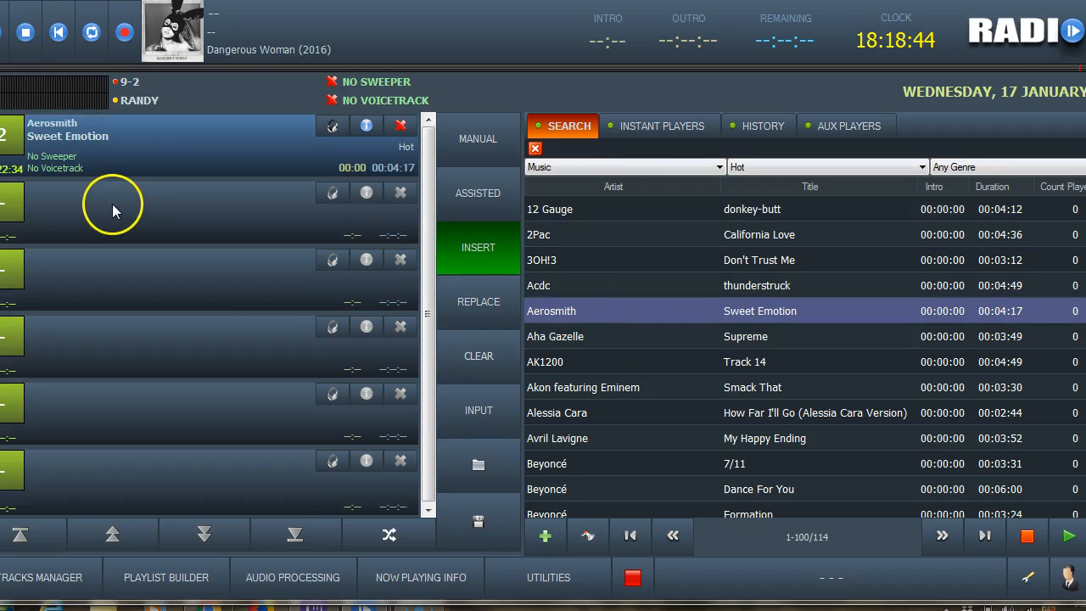
pyautogui.click(428, 122)
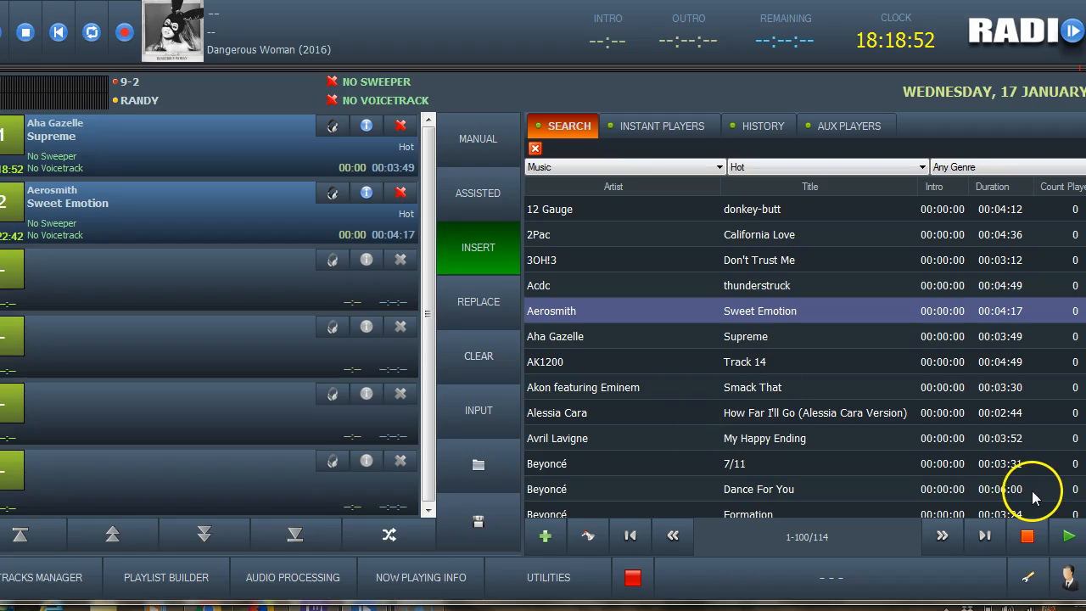
# Open the track rotations configuration and start a new blank rotation.
pyautogui.click(1027, 576)
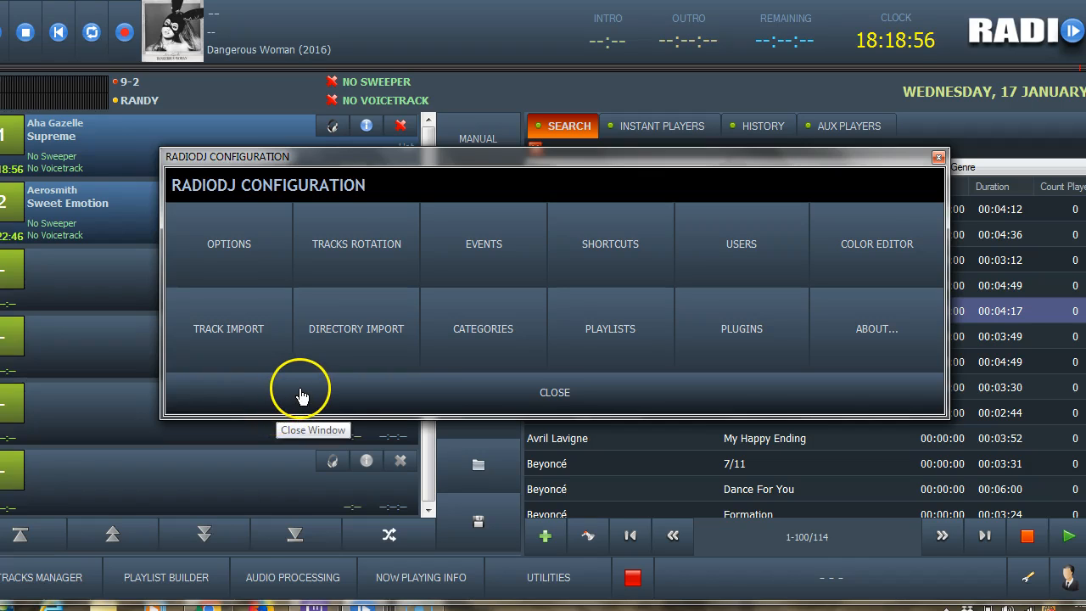
pyautogui.click(555, 395)
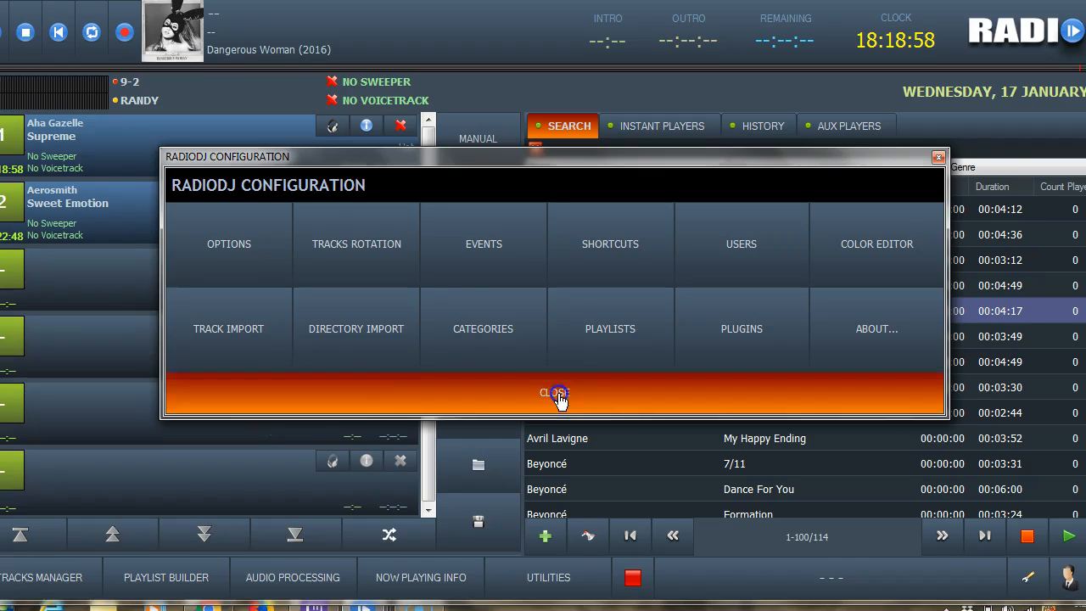
pyautogui.click(1027, 577)
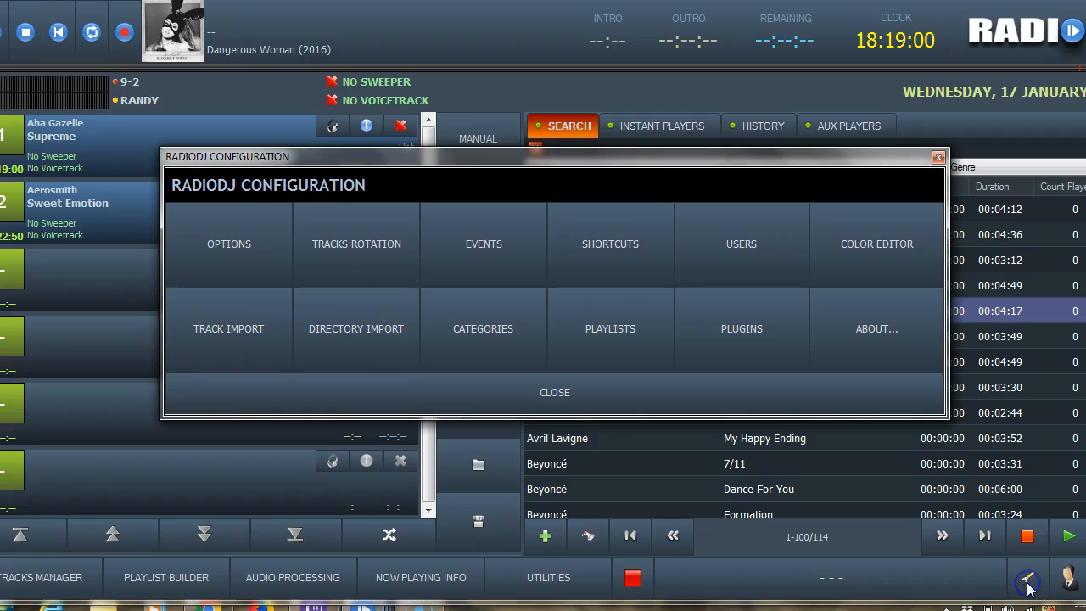
pyautogui.click(374, 244)
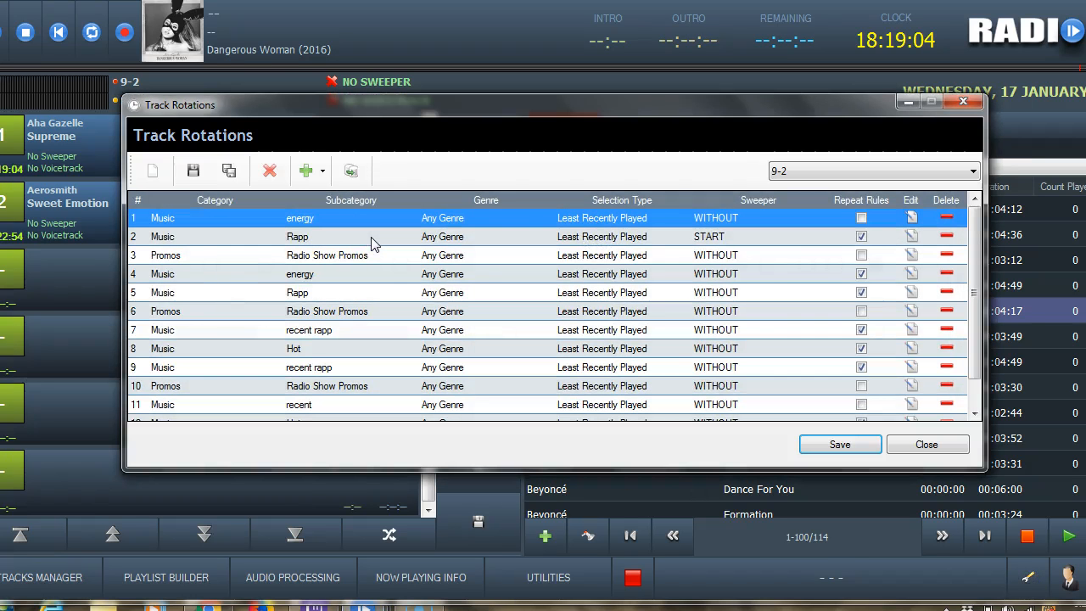
pyautogui.click(303, 217)
pyautogui.click(152, 177)
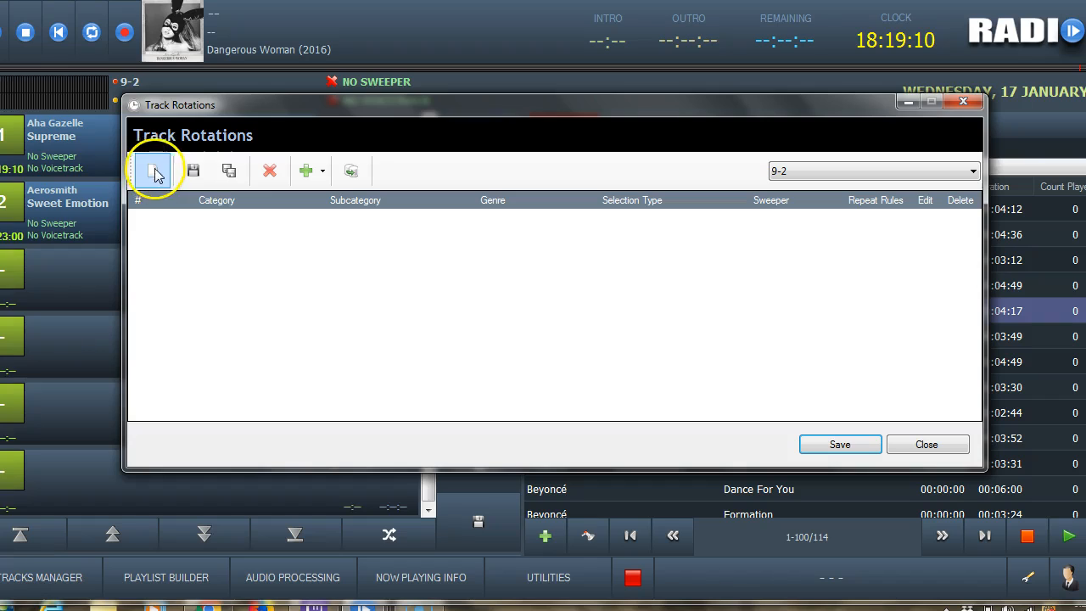
# Add a track from category Music, subcategory aaaaa, to the rotation, keeping the other properties at their defaults.
pyautogui.click(307, 170)
pyautogui.click(352, 206)
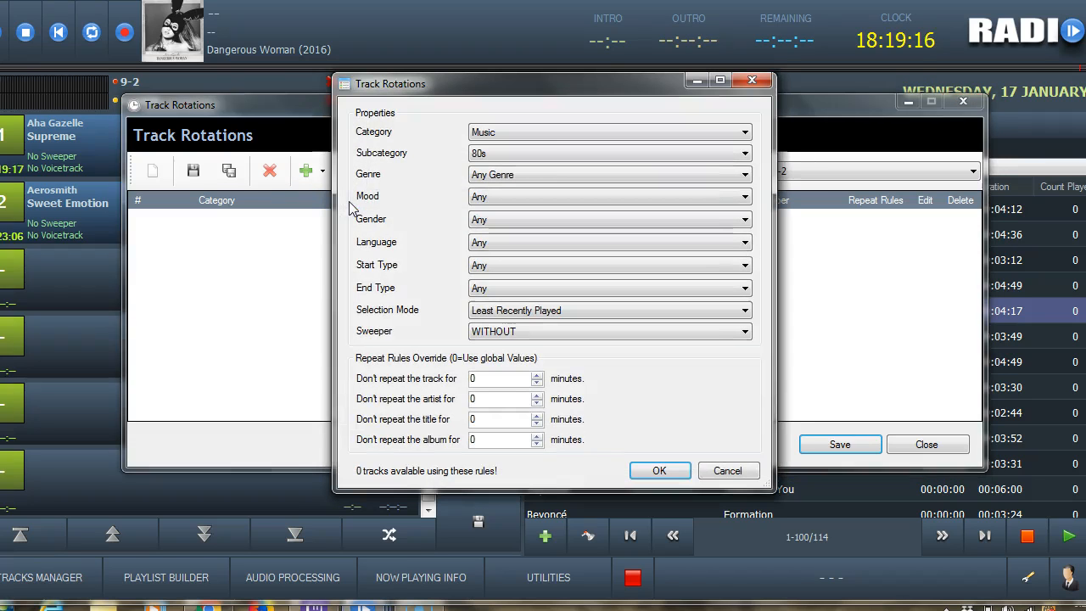
pyautogui.click(525, 155)
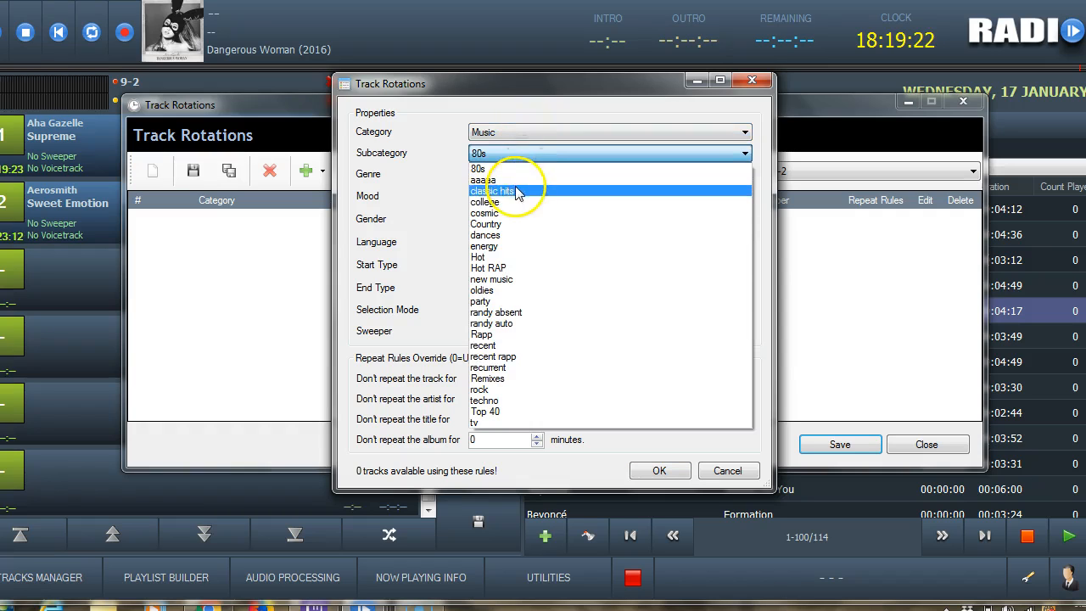
pyautogui.click(514, 179)
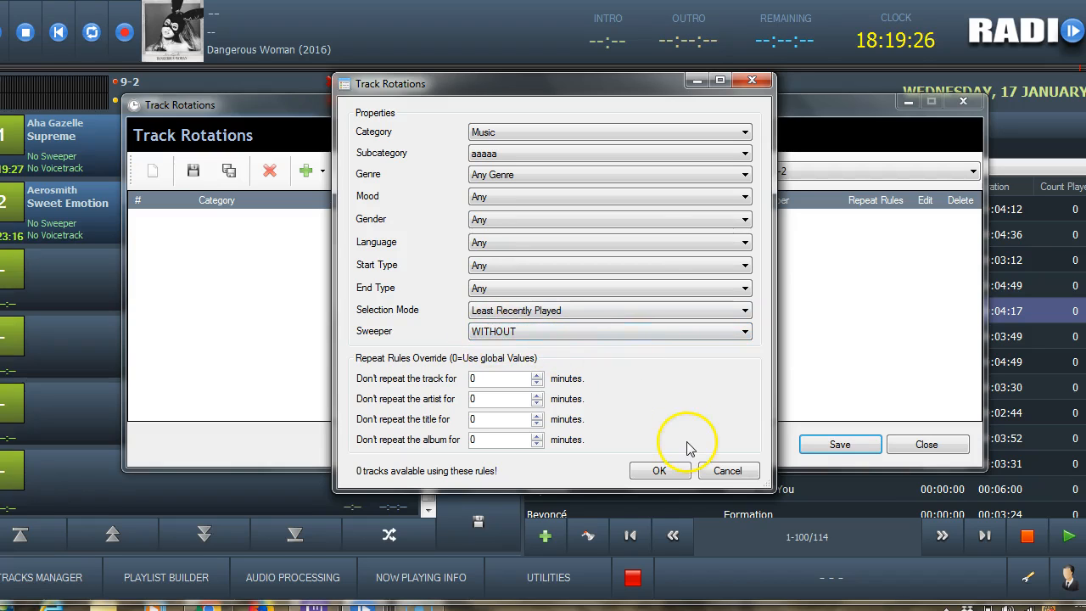
pyautogui.click(659, 472)
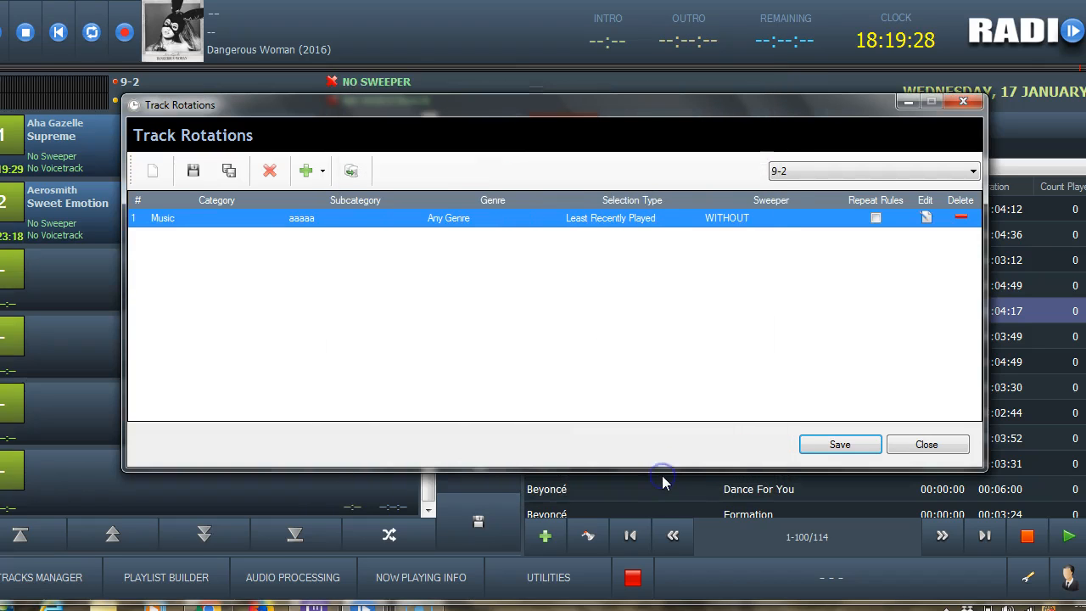
# Add a second rotation item that takes a track from category Music, subcategory Hot.
pyautogui.click(303, 170)
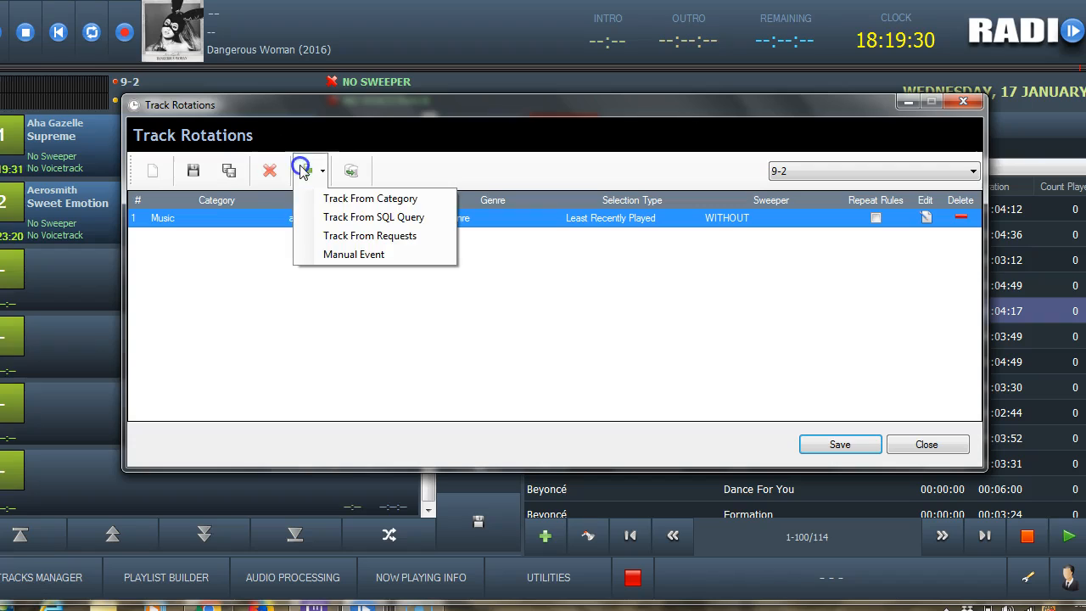
pyautogui.click(343, 200)
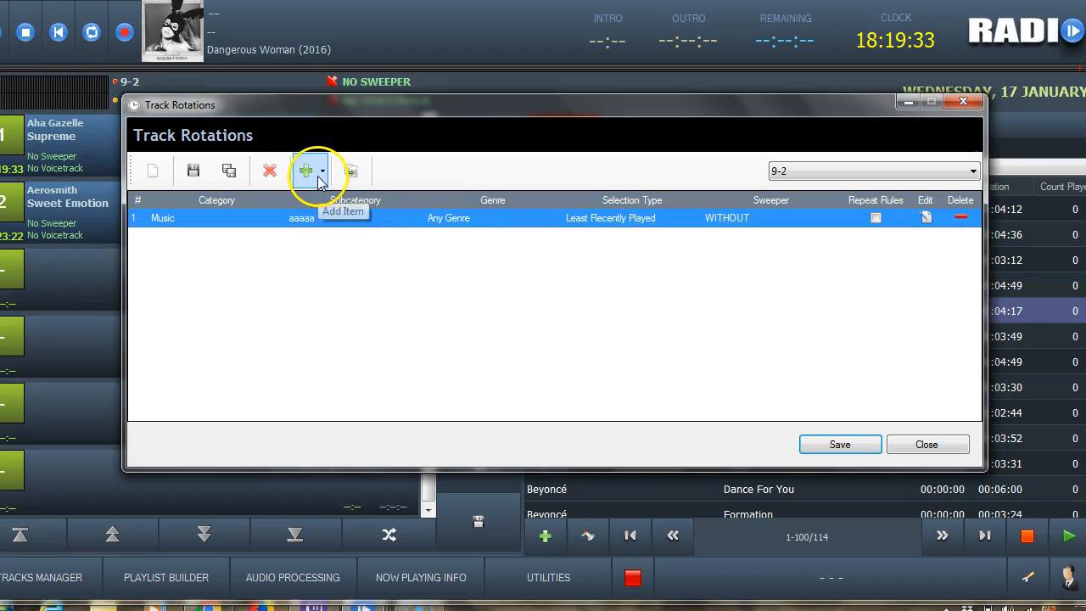
pyautogui.click(317, 176)
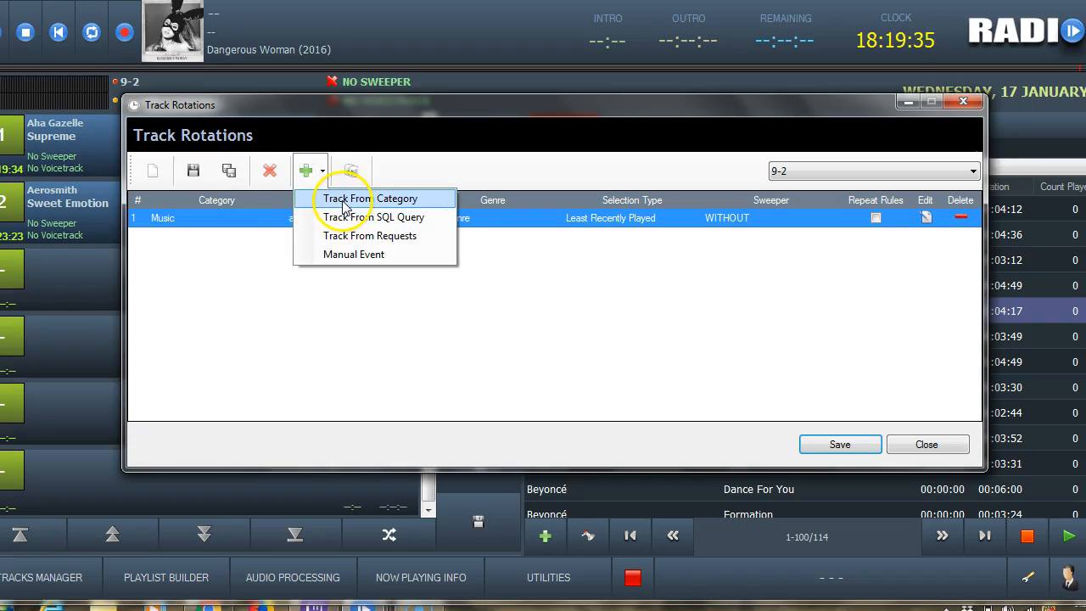
pyautogui.click(344, 206)
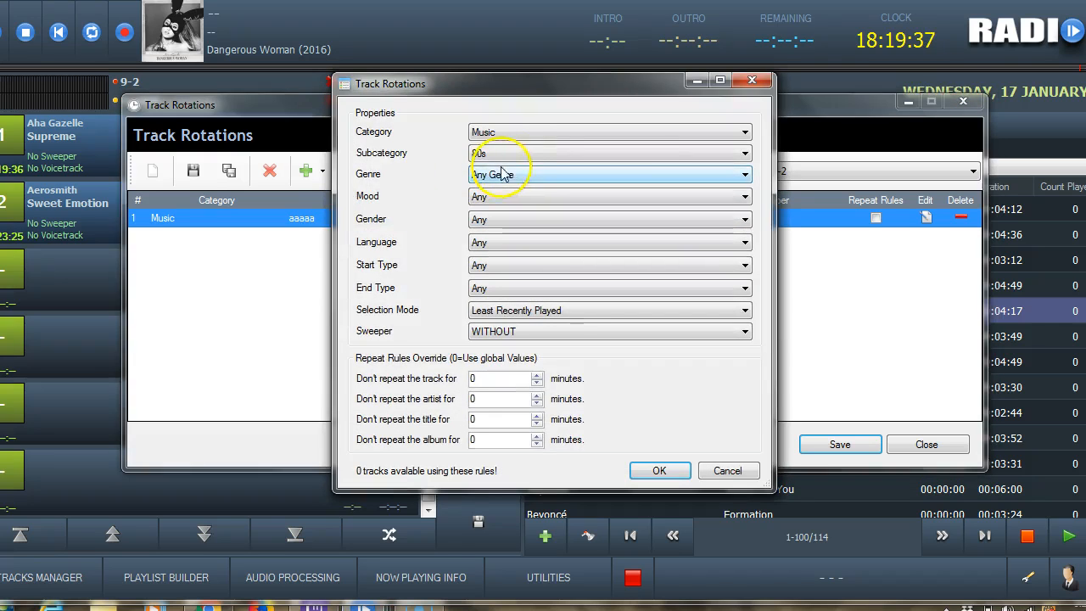
pyautogui.click(518, 153)
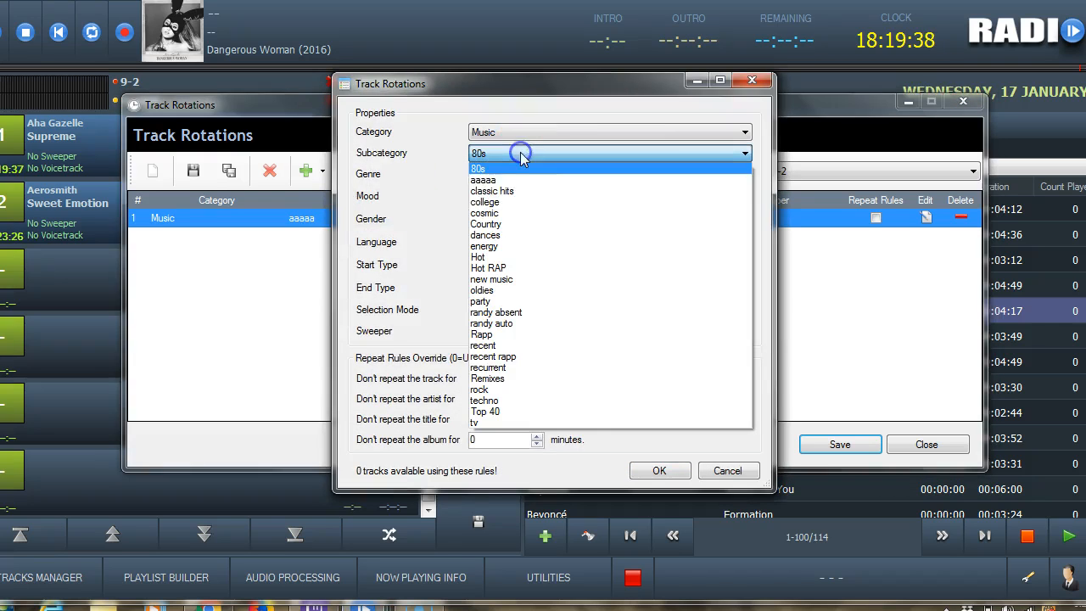
pyautogui.click(520, 257)
pyautogui.click(661, 473)
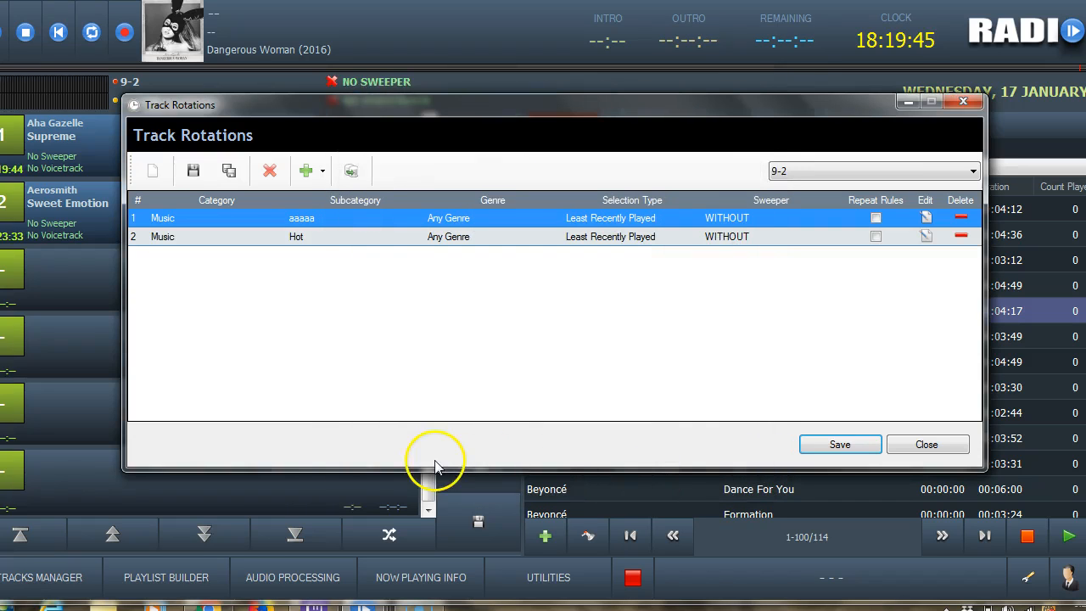
# Duplicate the existing rotation items to append Hot, aaaaa, aaaaa and Hot as items 3 to 6.
pyautogui.click(297, 236)
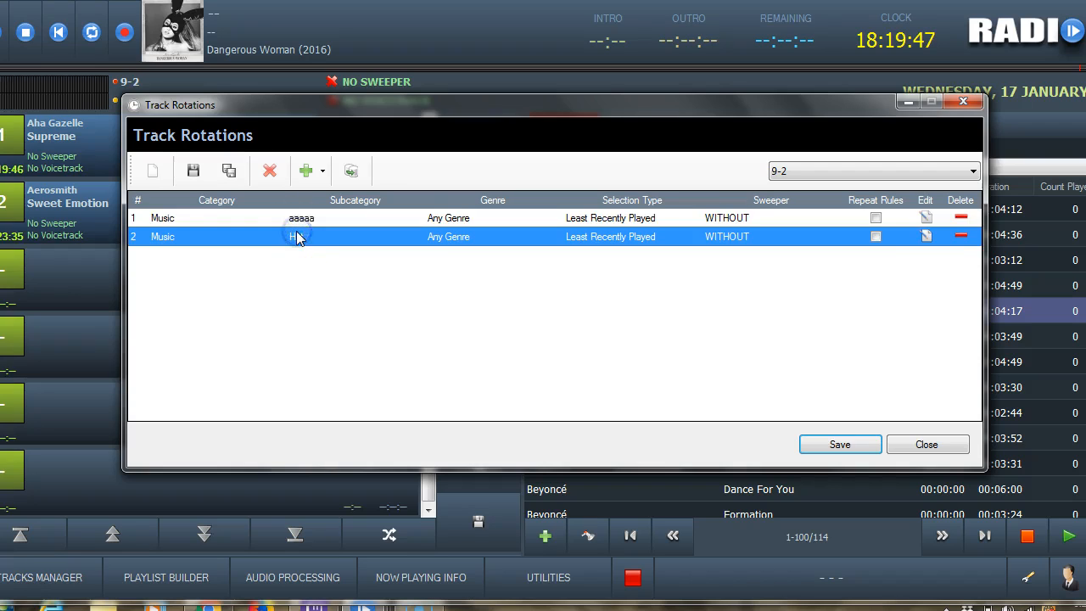
pyautogui.click(351, 172)
pyautogui.click(351, 172)
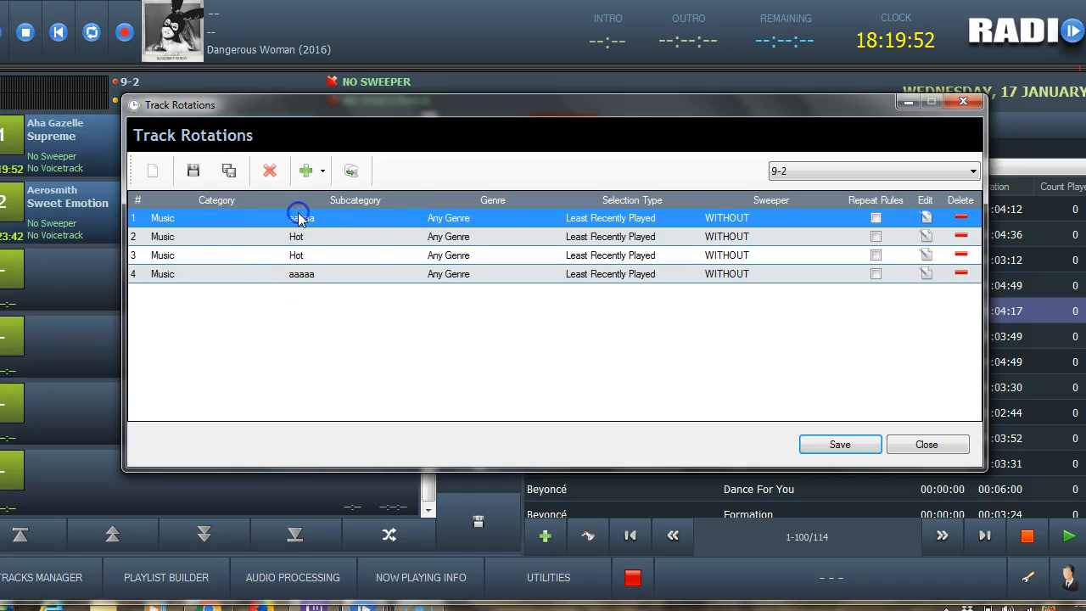
pyautogui.click(353, 169)
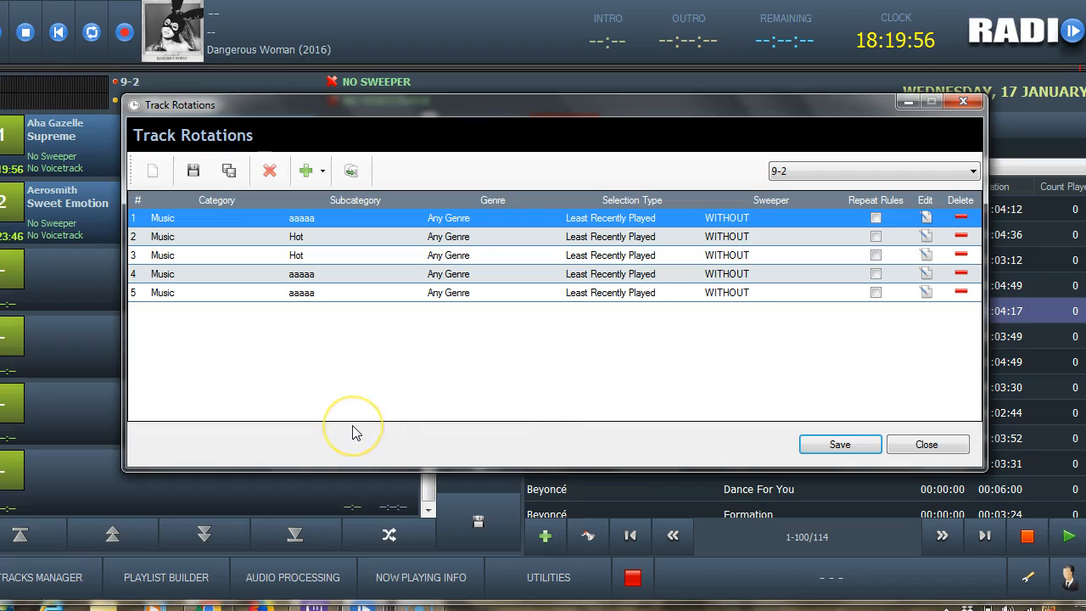
pyautogui.click(310, 232)
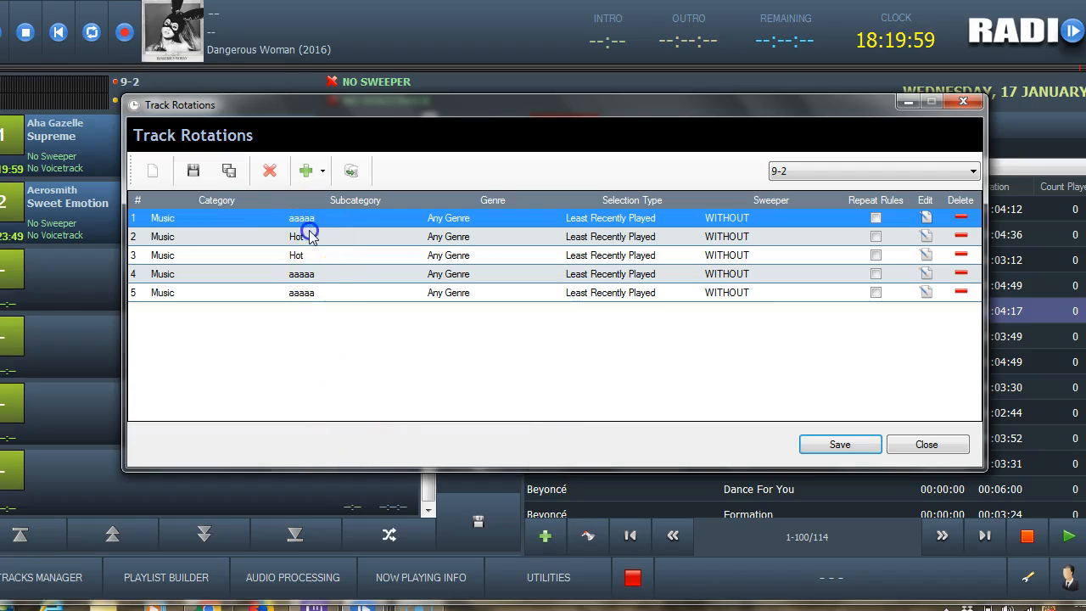
pyautogui.click(349, 171)
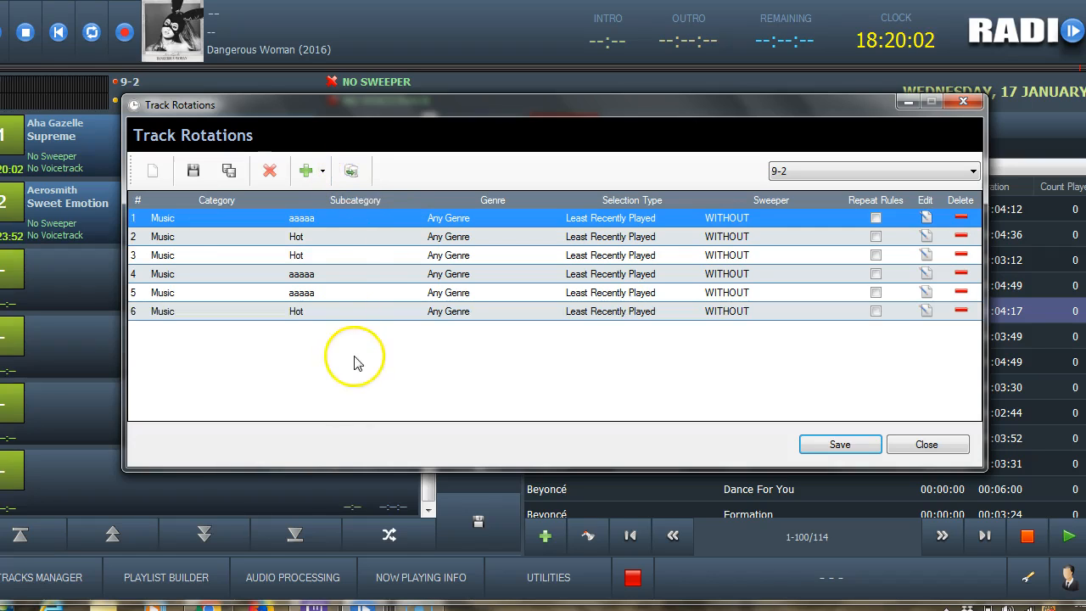
pyautogui.click(350, 170)
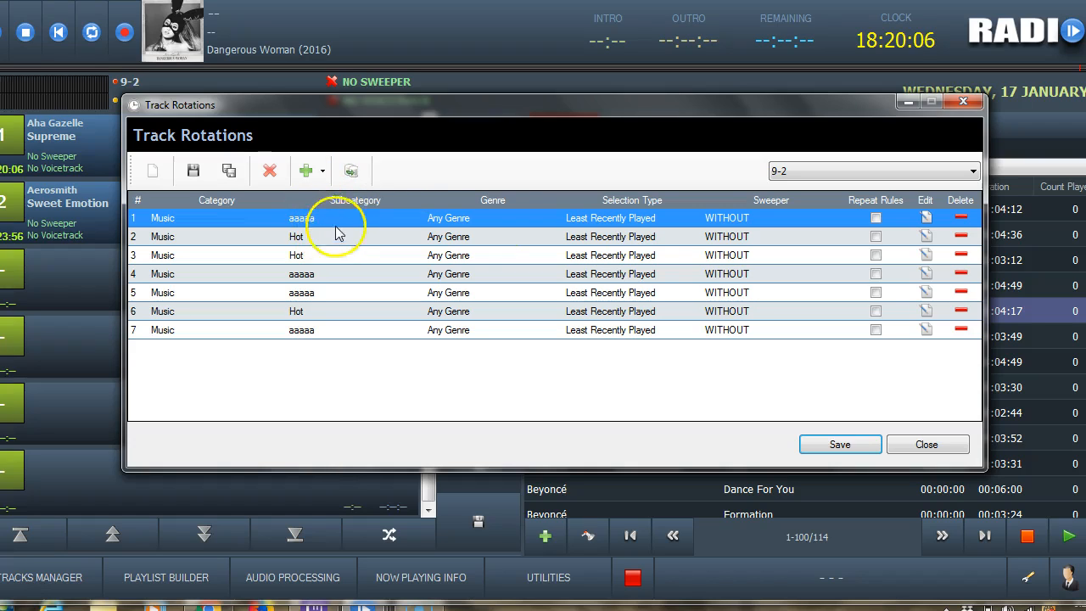
pyautogui.click(959, 330)
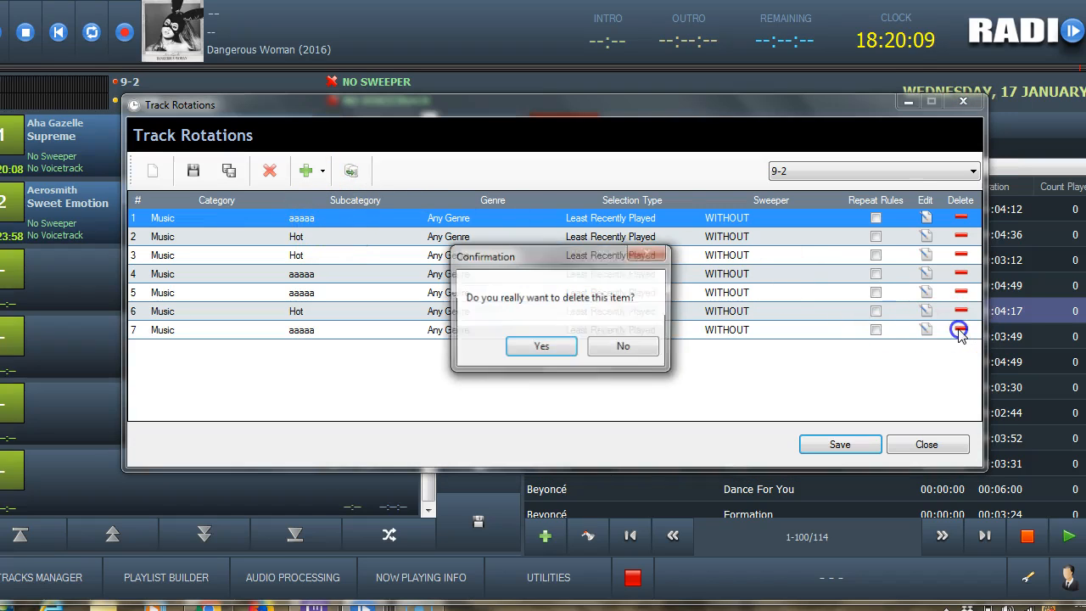
pyautogui.click(549, 350)
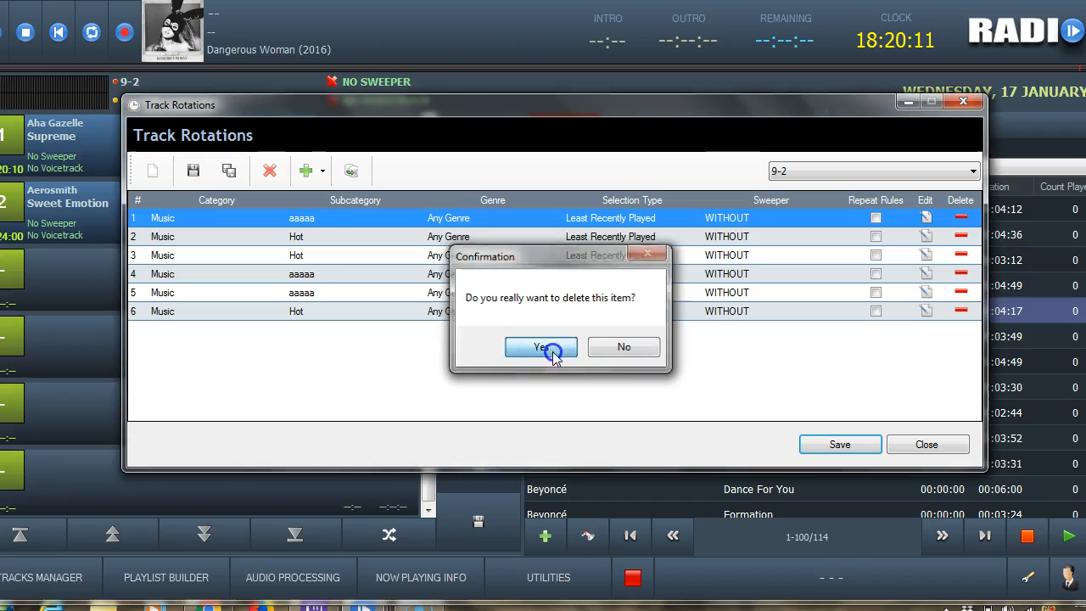
# Duplicate the Hot item twice to append items 7 and 8 to the rotation.
pyautogui.click(324, 241)
pyautogui.click(351, 169)
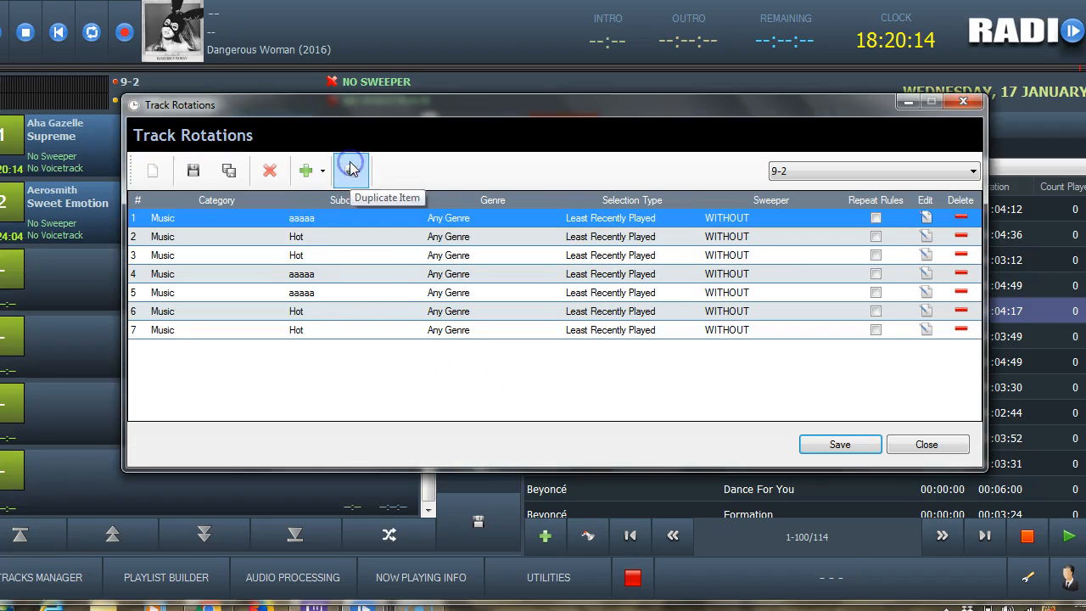
pyautogui.click(301, 237)
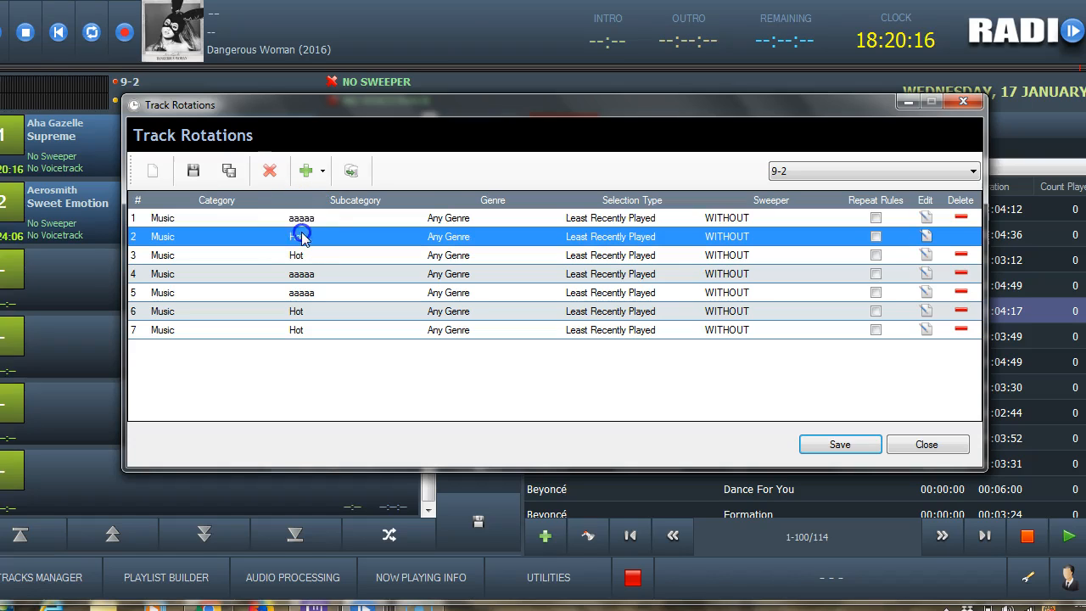
pyautogui.click(351, 170)
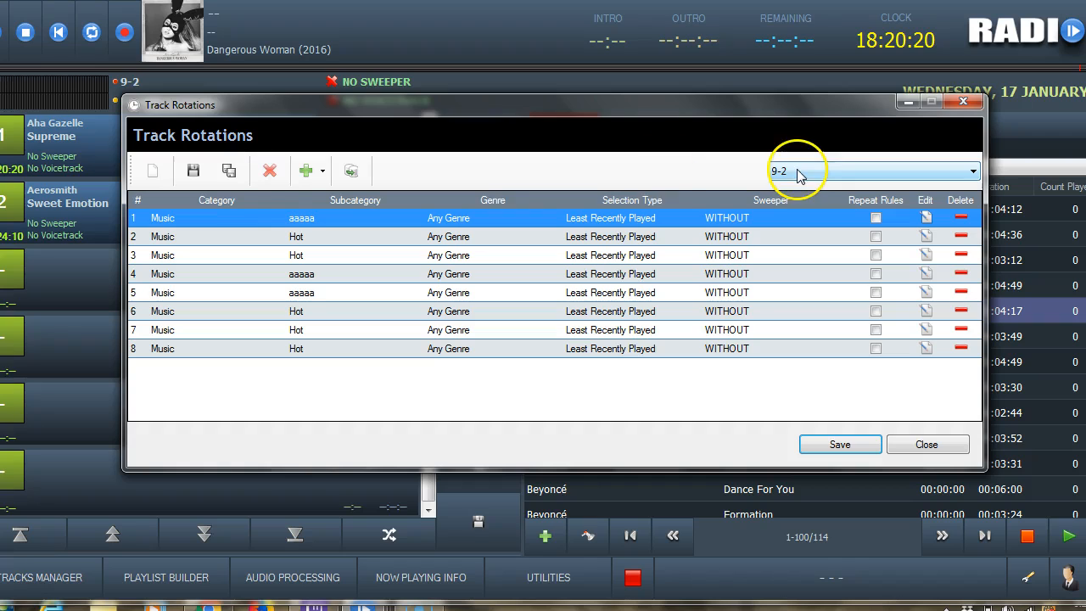
# Save the rotation under the new name 123 and close the track rotations and configuration windows.
pyautogui.click(229, 170)
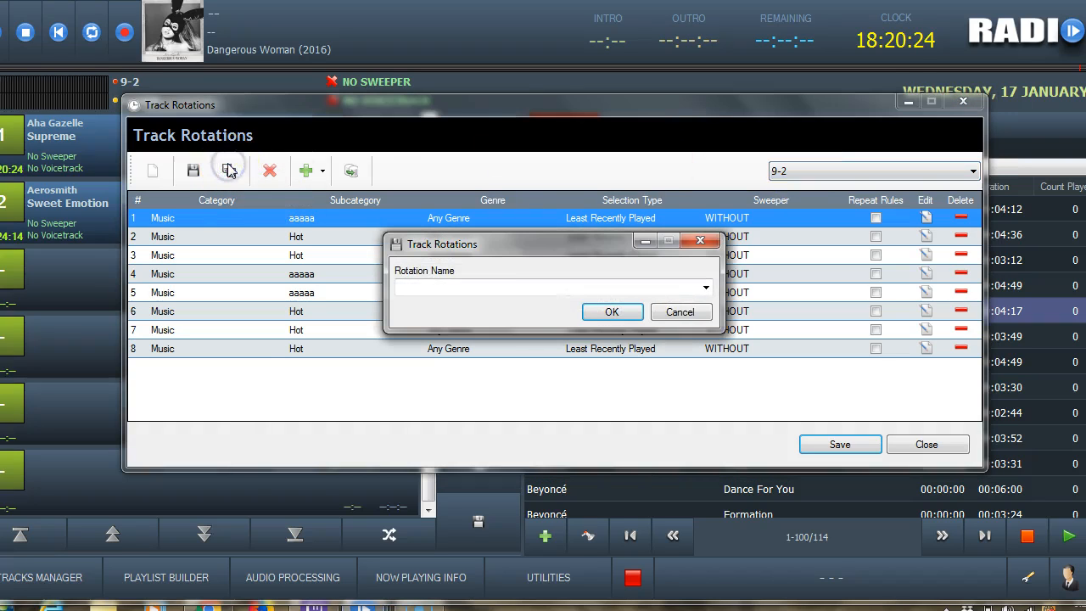
pyautogui.click(512, 289)
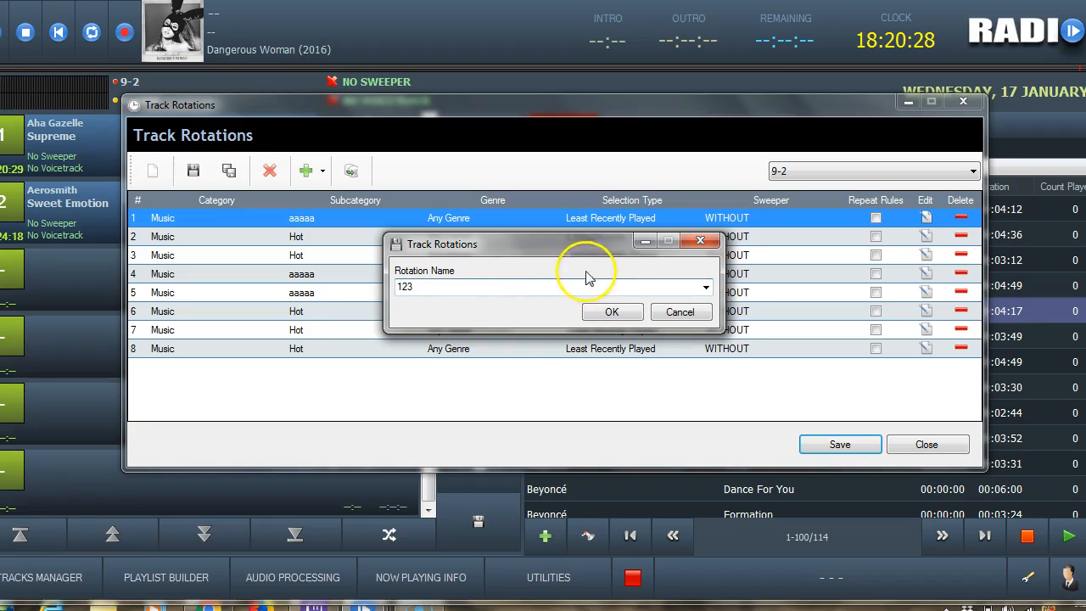
pyautogui.click(610, 313)
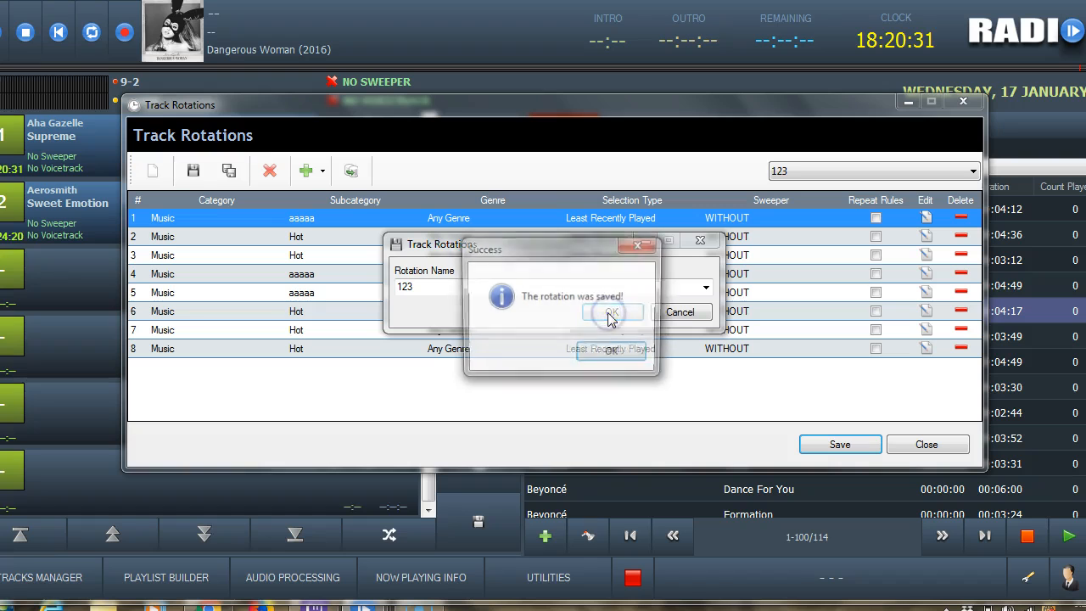
pyautogui.click(614, 353)
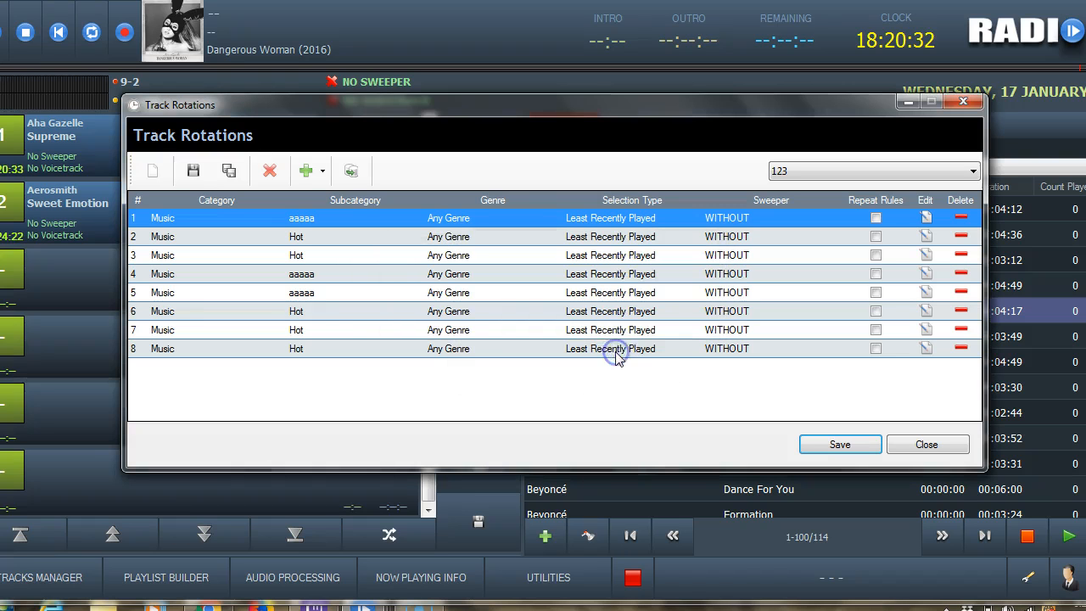
pyautogui.click(913, 446)
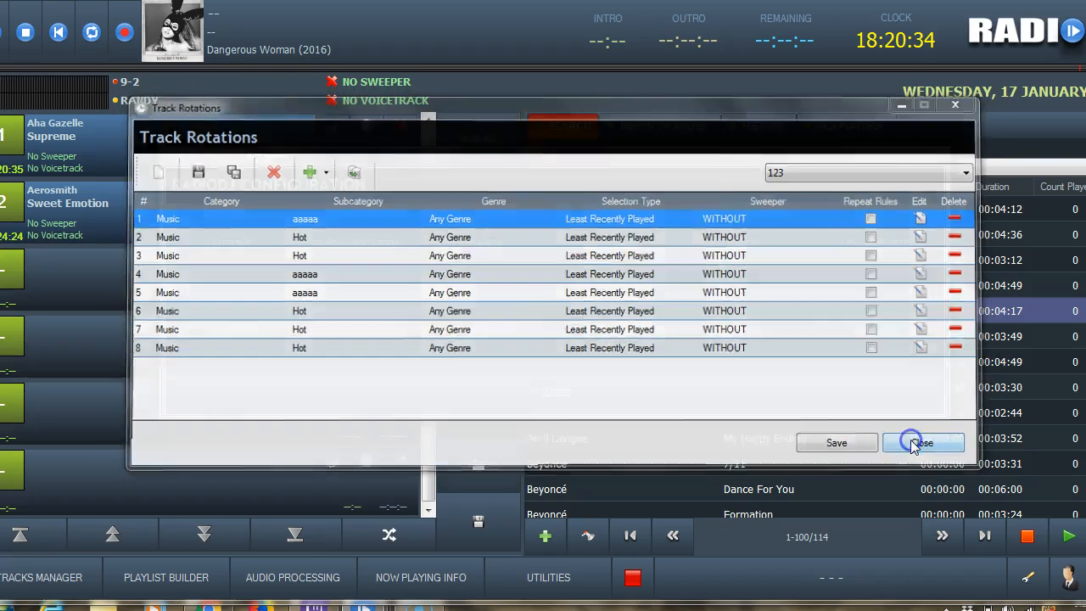
pyautogui.click(575, 392)
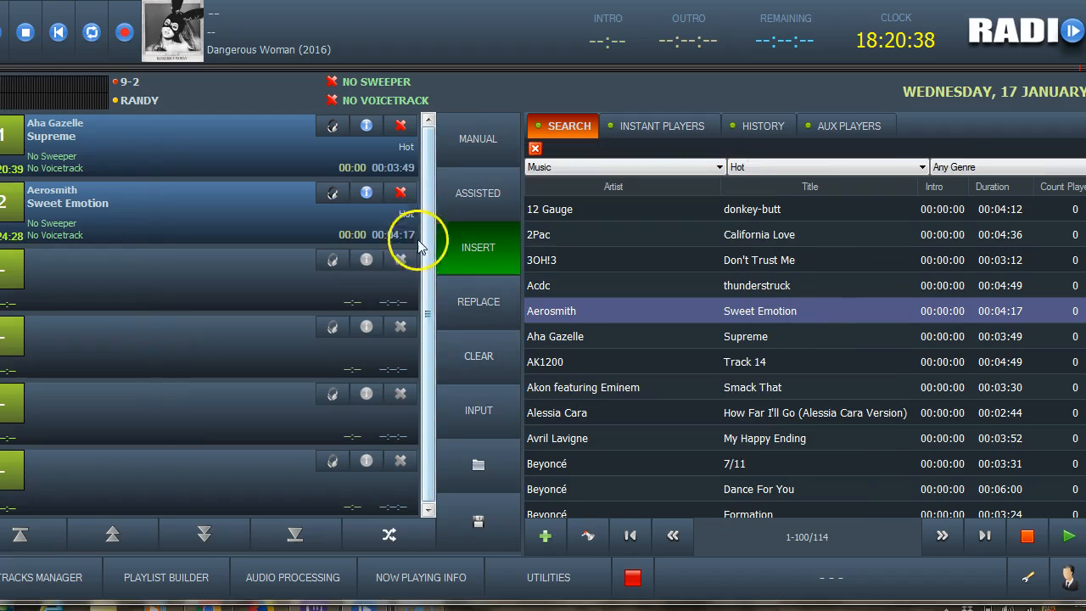
# Clear the existing playlist and select 123 as the current rotation.
pyautogui.click(477, 360)
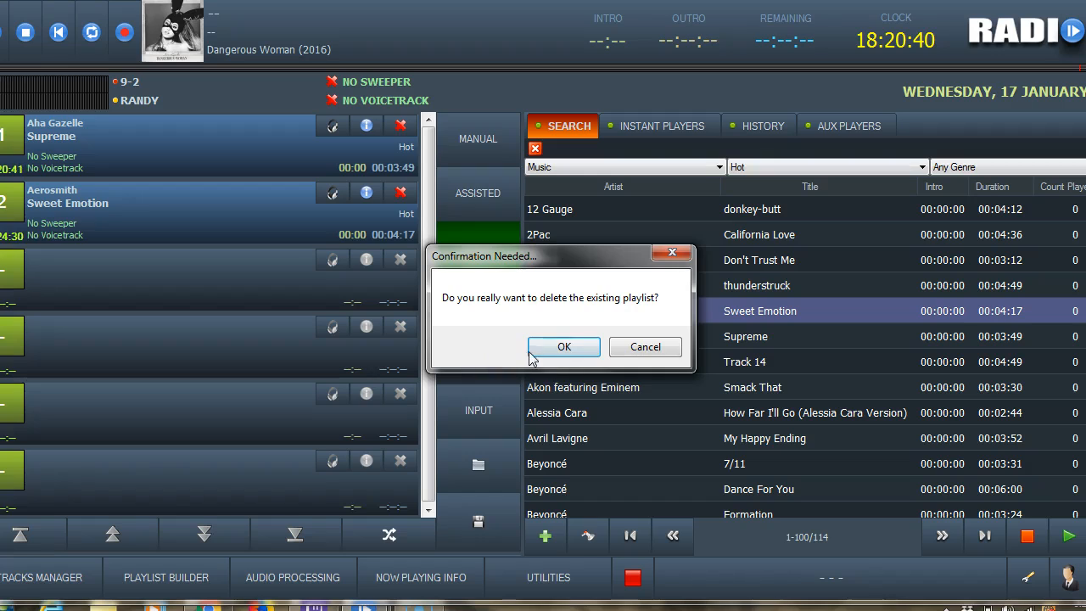
pyautogui.click(480, 347)
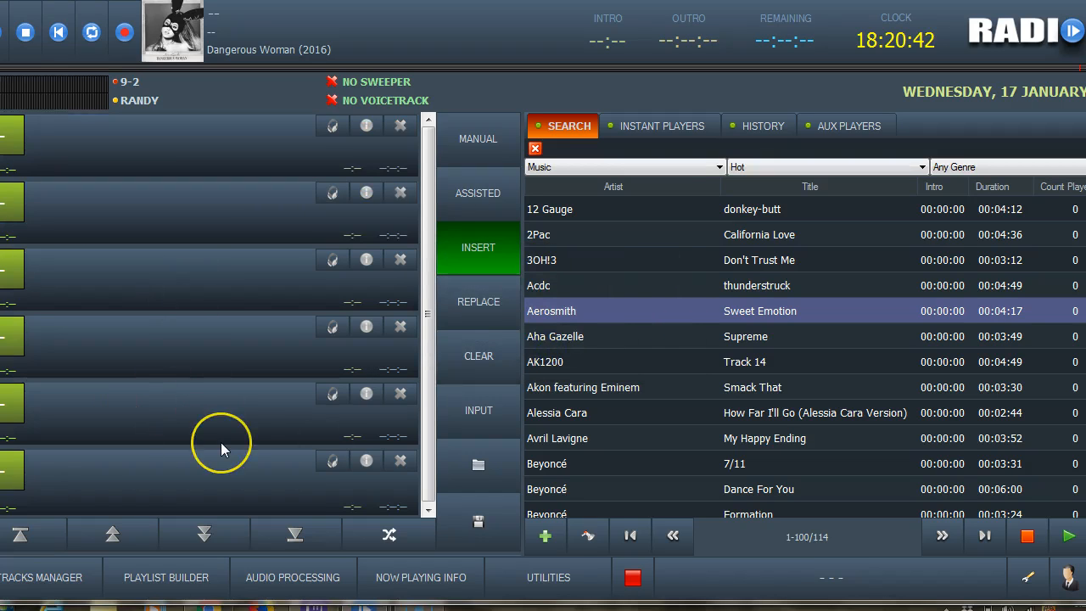
pyautogui.click(124, 86)
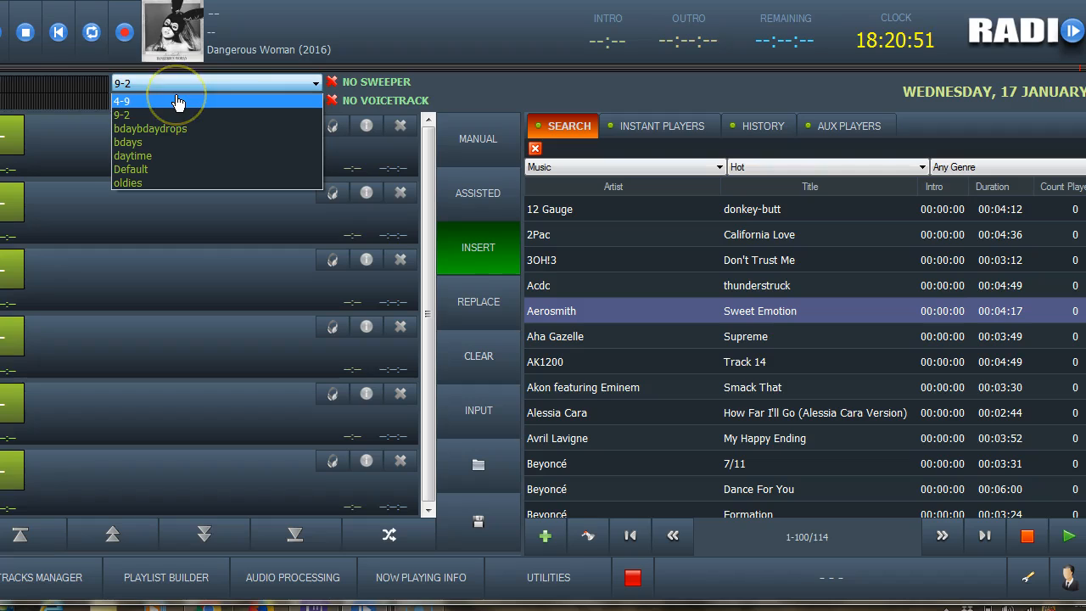
pyautogui.click(243, 82)
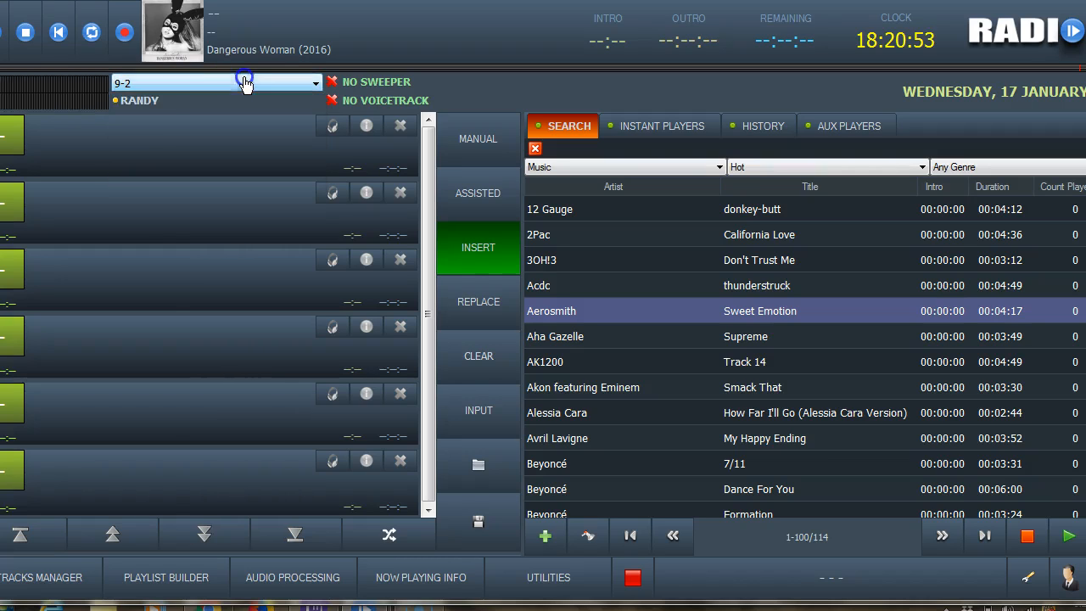
pyautogui.click(142, 100)
pyautogui.click(138, 97)
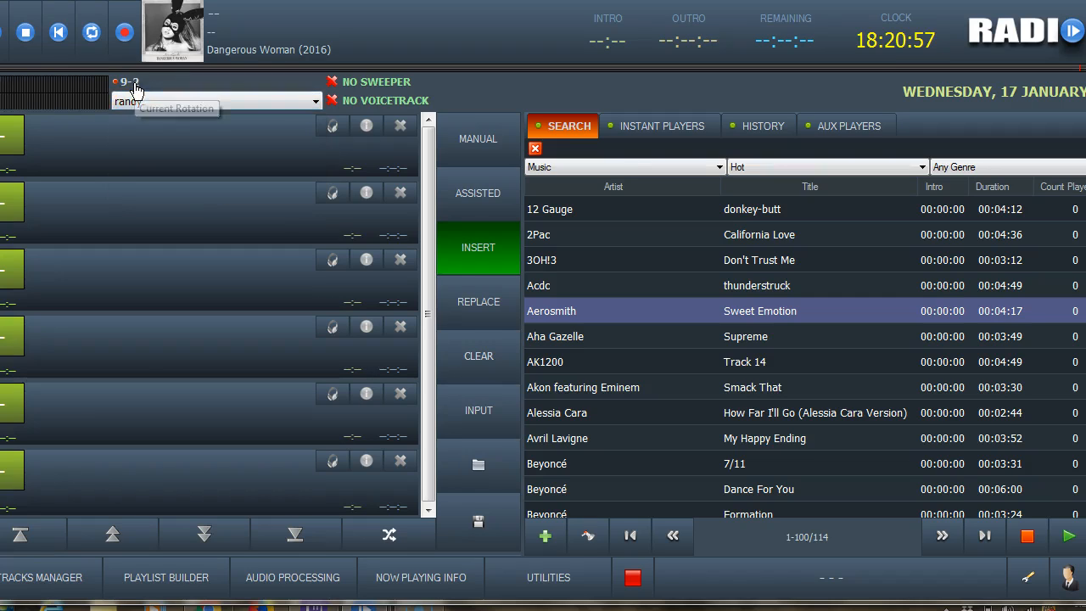
pyautogui.click(135, 84)
pyautogui.click(135, 84)
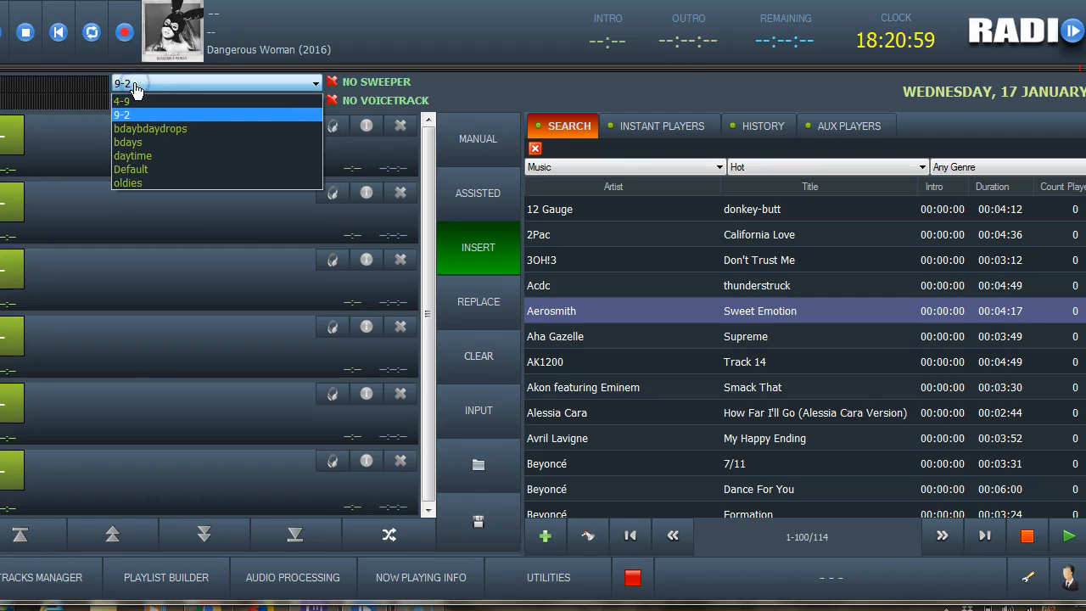
pyautogui.click(300, 119)
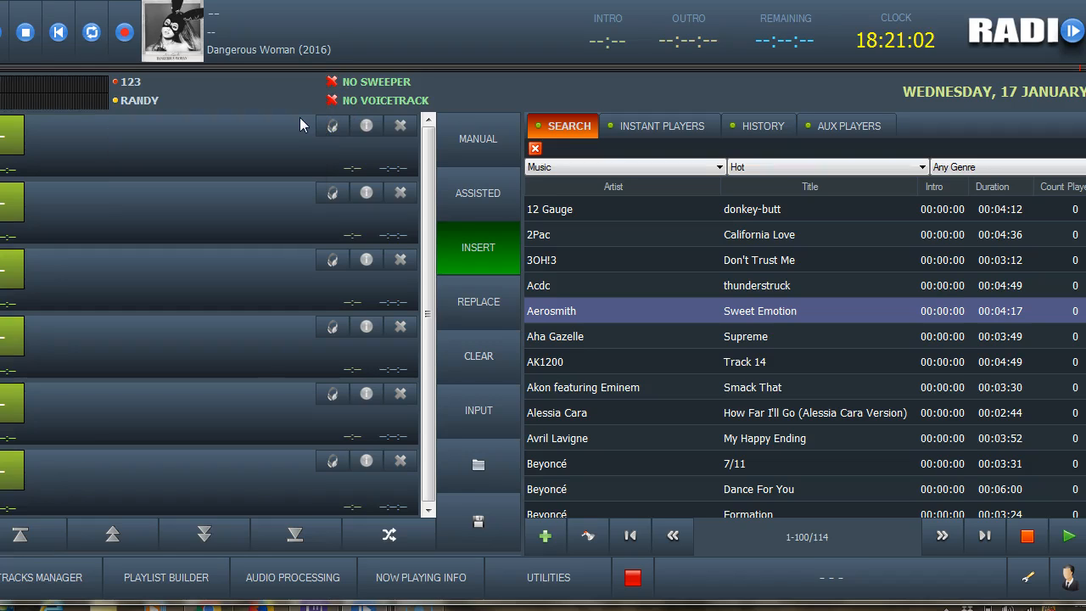
# Check the current rotation selection and toggle the insert mode for dragged tracks off and back on.
pyautogui.click(129, 83)
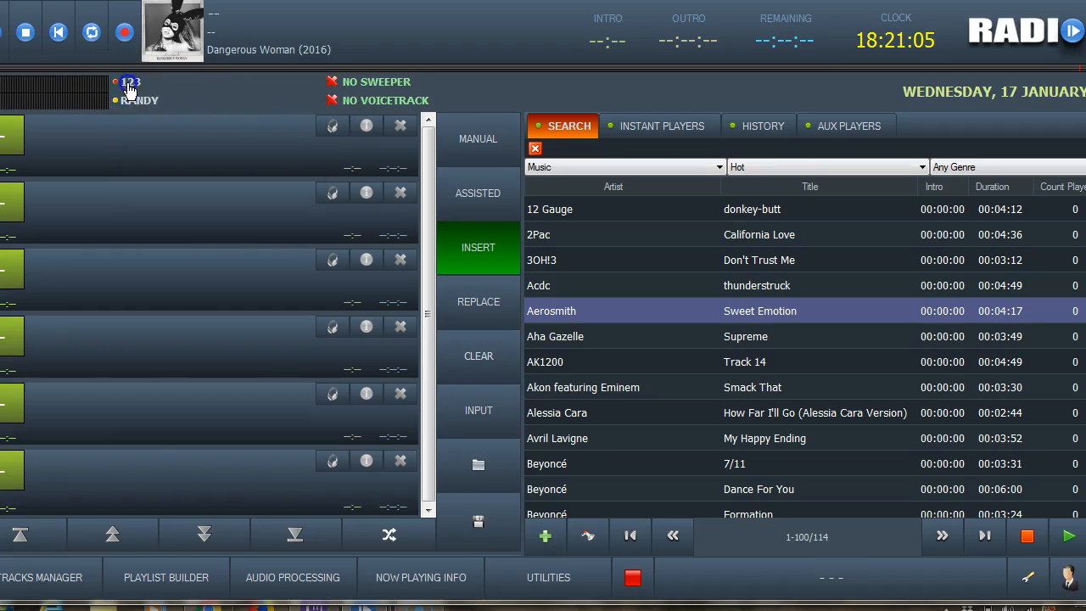
pyautogui.click(169, 255)
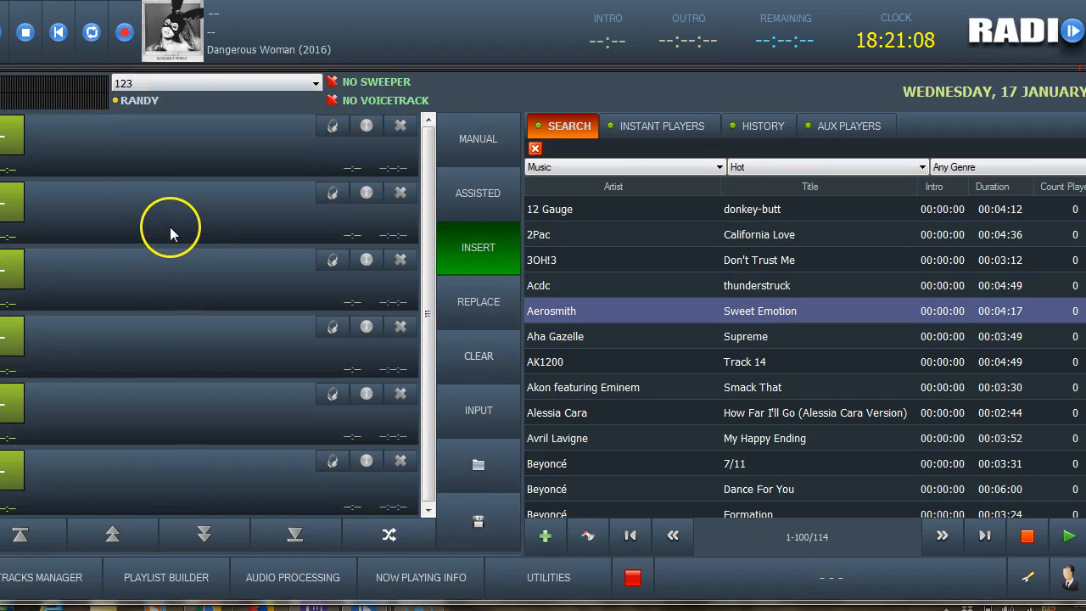
pyautogui.click(484, 268)
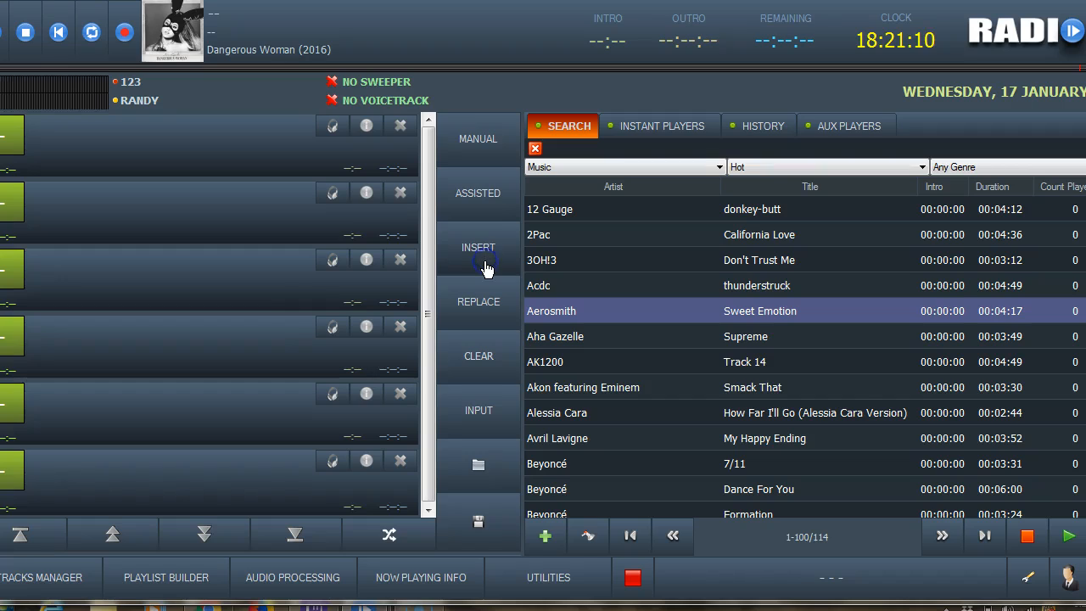
pyautogui.click(484, 268)
pyautogui.click(485, 273)
pyautogui.click(480, 263)
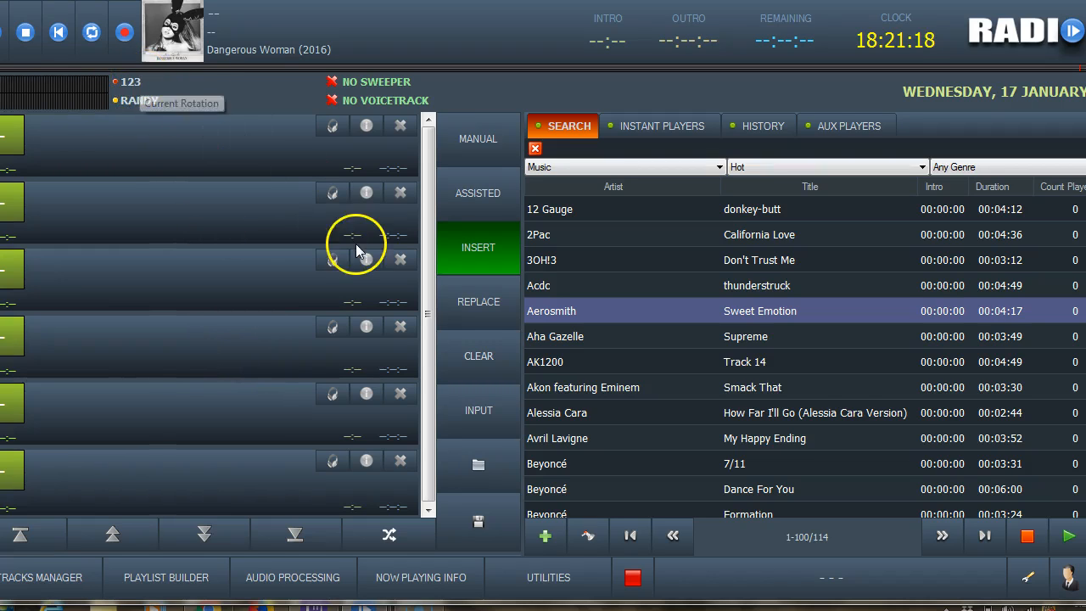
# Enable AutoDJ to fill the playlist from the rotation, and list the Music tracks in subcategory aaaaa.
pyautogui.click(490, 153)
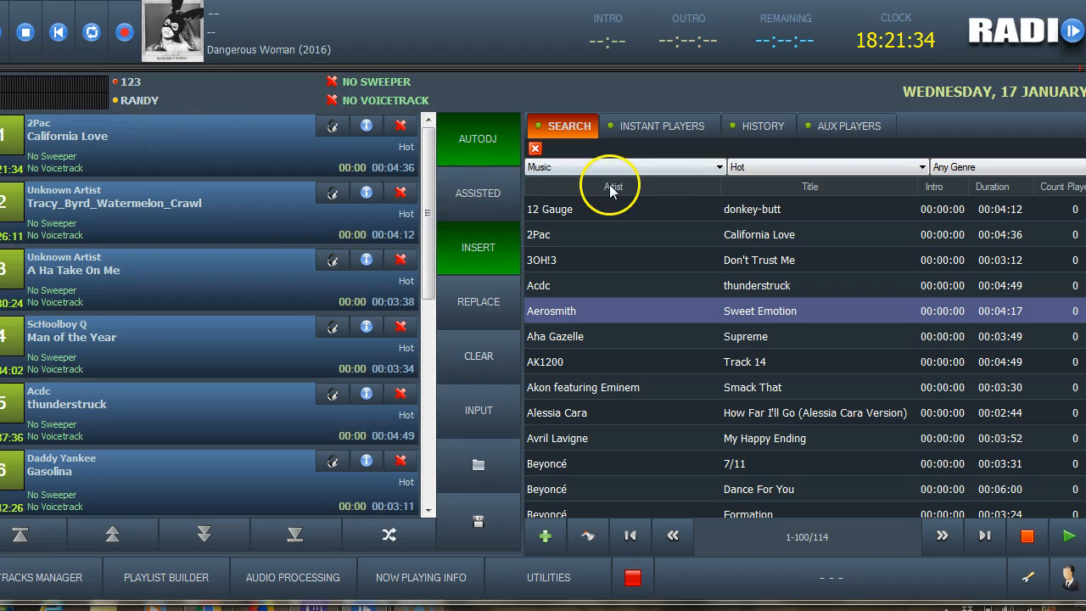
pyautogui.click(775, 166)
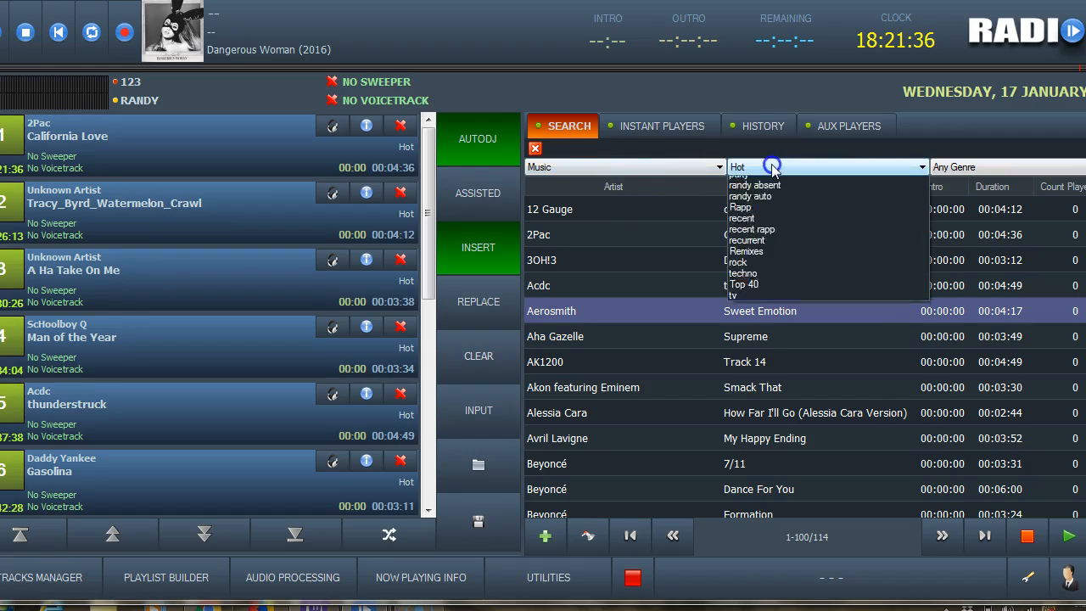
pyautogui.click(751, 193)
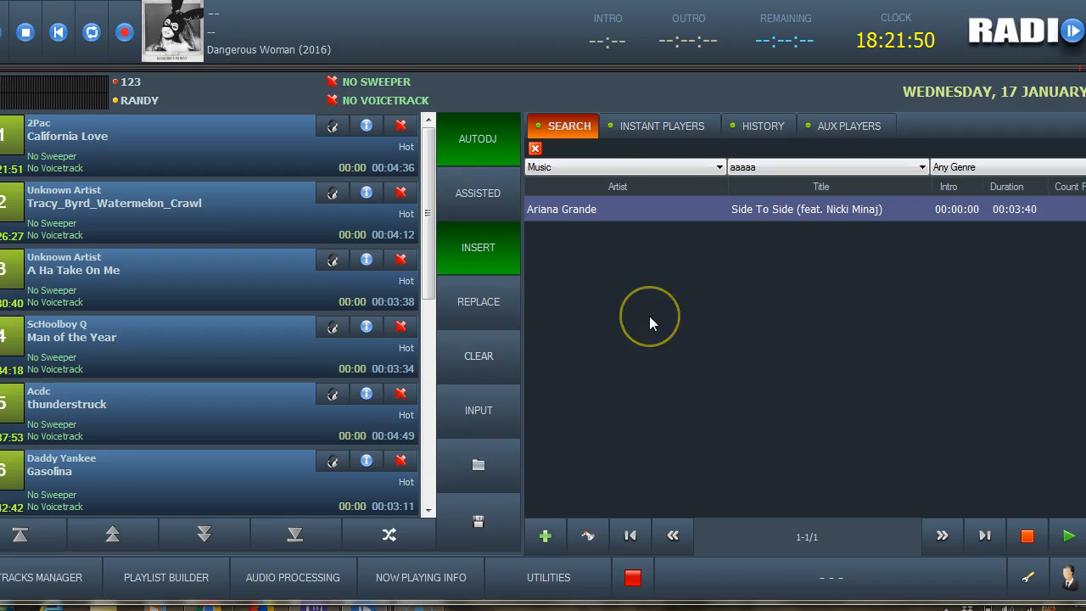
pyautogui.click(612, 219)
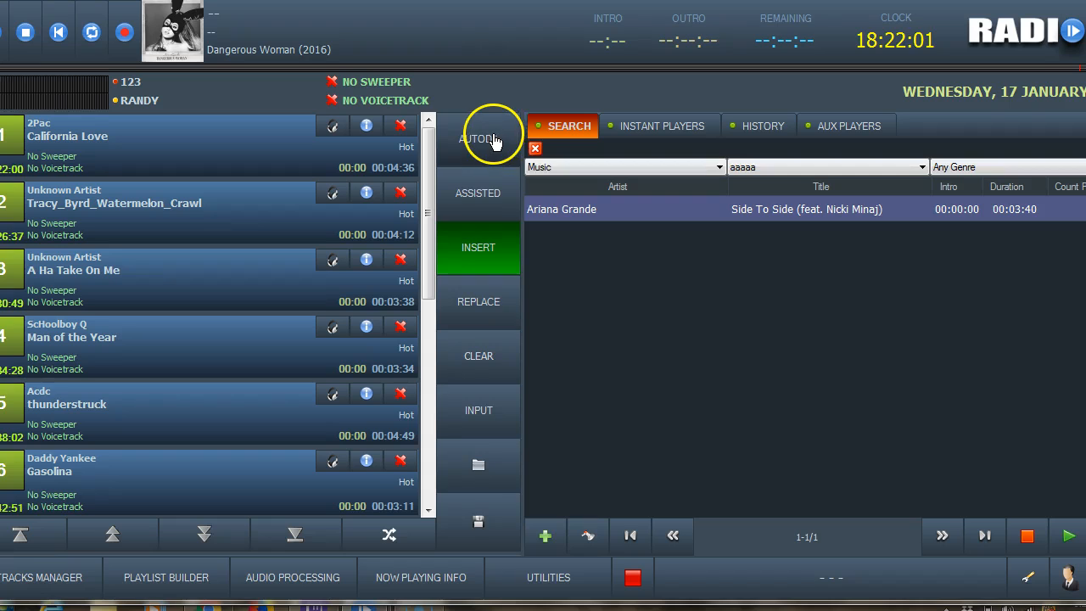
# Clear the whole playlist so that AutoDJ generates a new one from rotation 123.
pyautogui.click(472, 358)
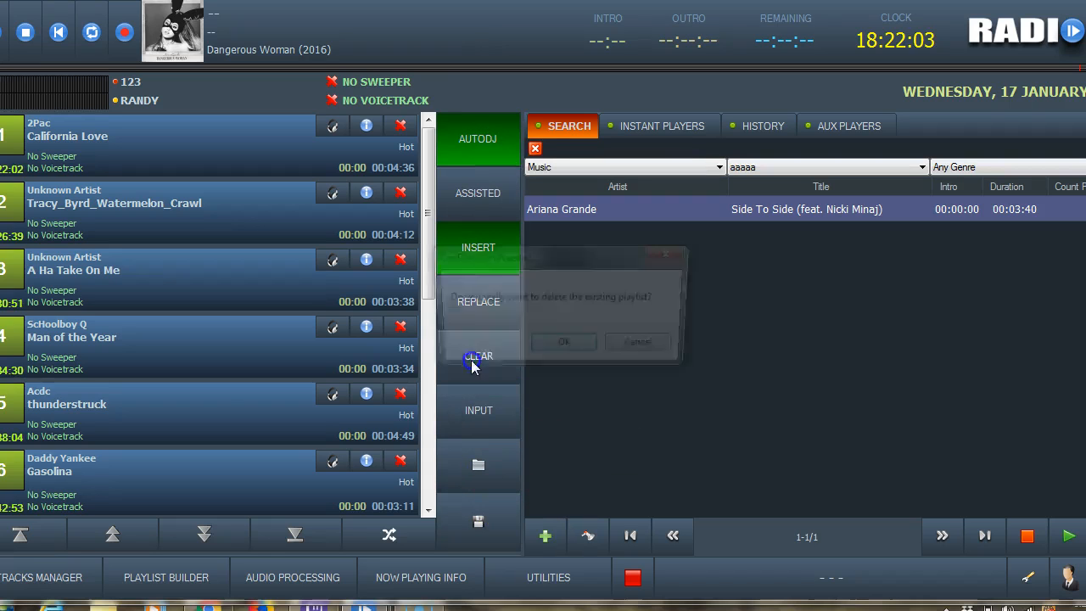
pyautogui.click(559, 347)
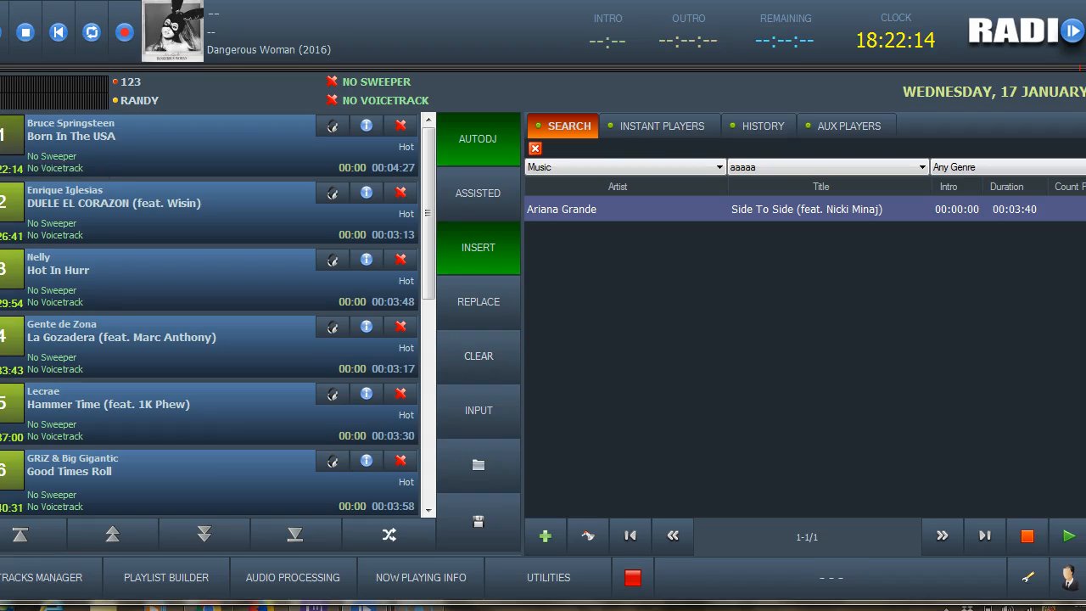
# Play the first playlist track, skip close to its end to test the automatic transition, and stop playback.
pyautogui.click(8, 135)
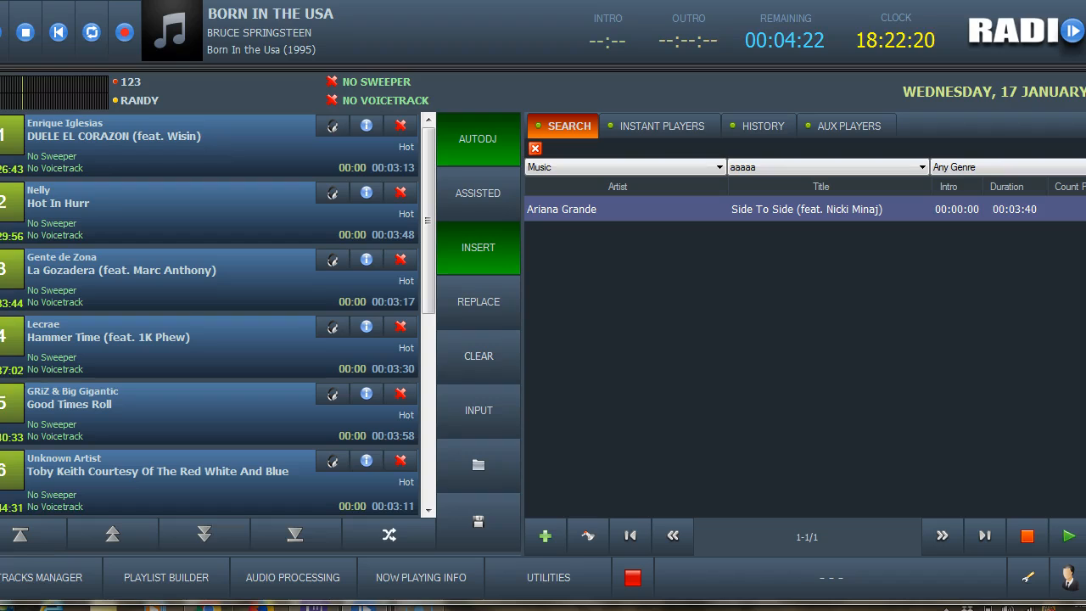
pyautogui.click(1085, 68)
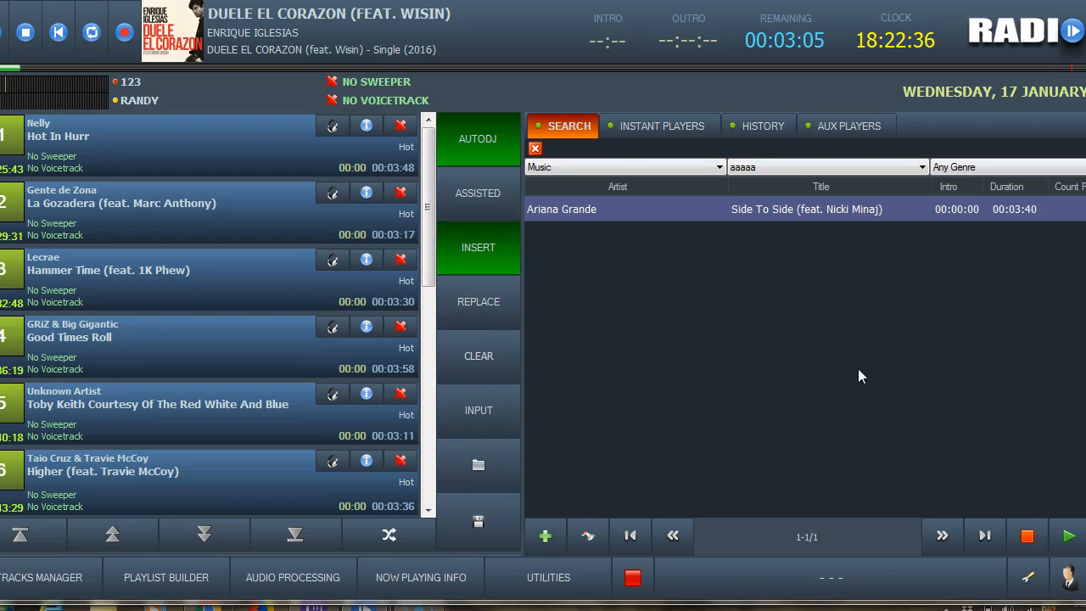
pyautogui.click(29, 27)
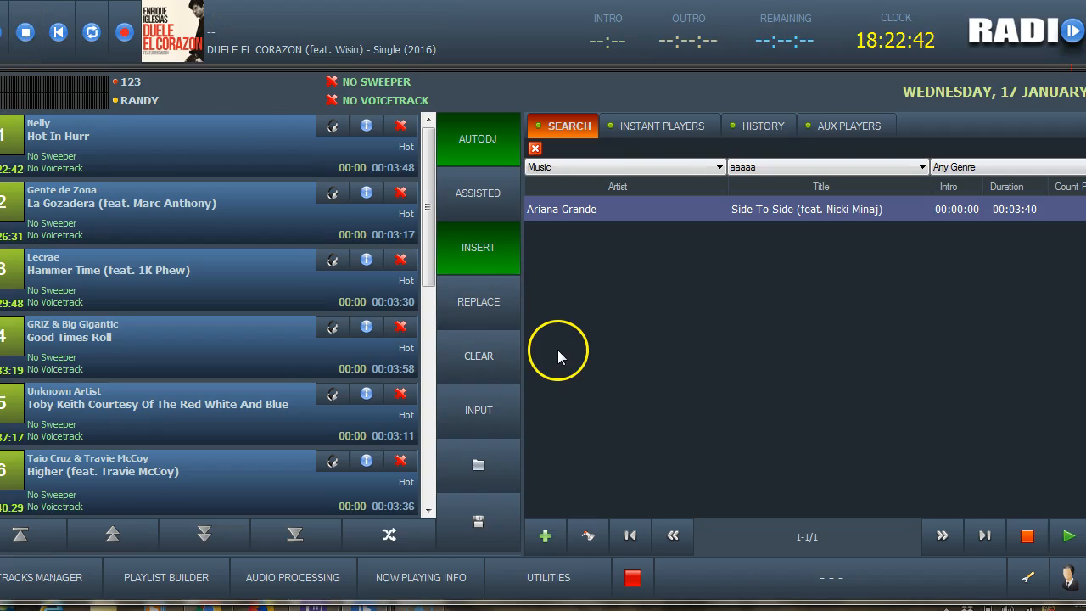
# Switch AutoDJ off to manual mode and clear the playlist.
pyautogui.click(487, 144)
pyautogui.click(487, 145)
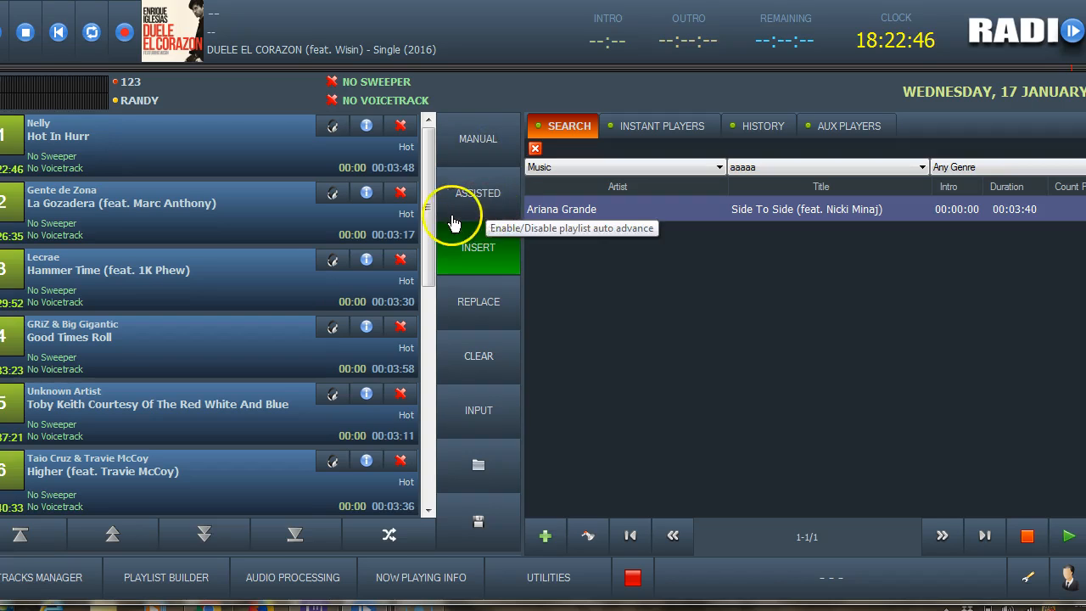
pyautogui.click(485, 355)
pyautogui.click(563, 346)
# From category Music, subcategory Hot, add How Far I'll Go, My Happy Ending and Dance For You to the playlist.
pyautogui.click(606, 185)
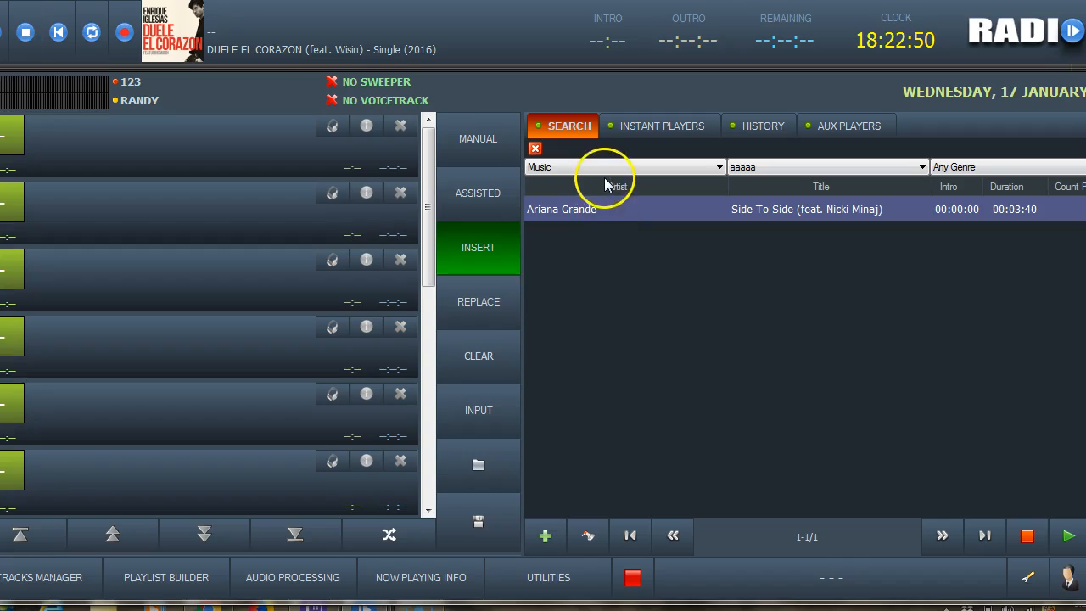
pyautogui.click(605, 168)
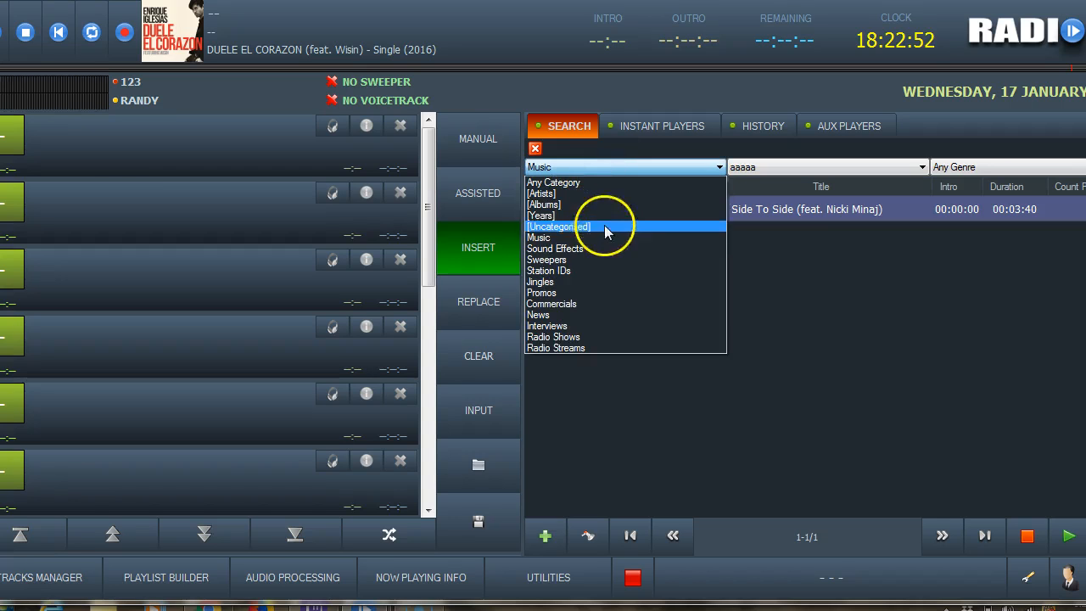
pyautogui.click(605, 237)
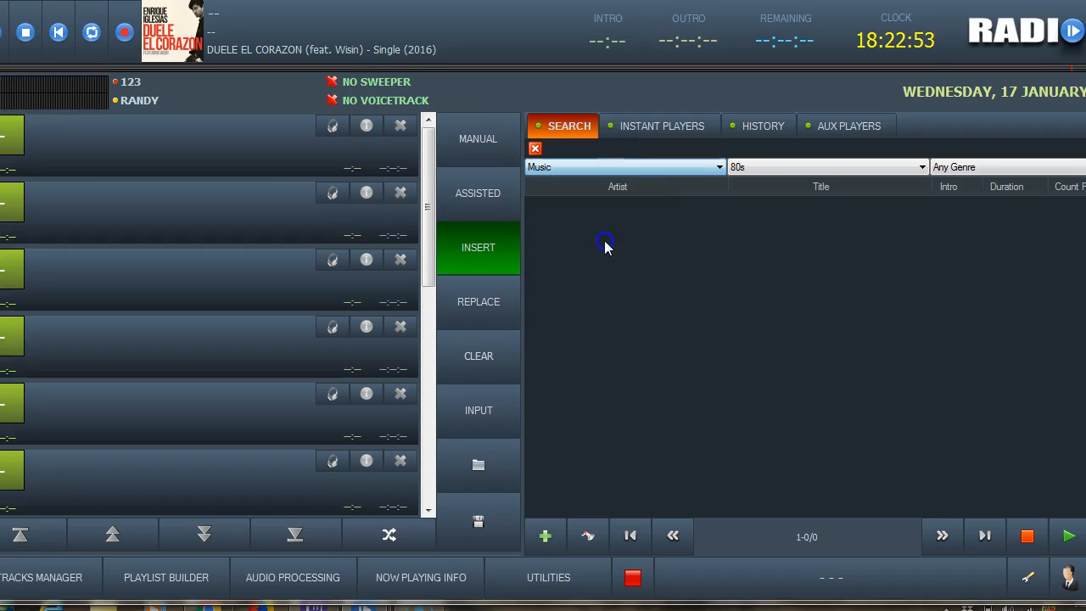
pyautogui.click(782, 170)
pyautogui.click(770, 262)
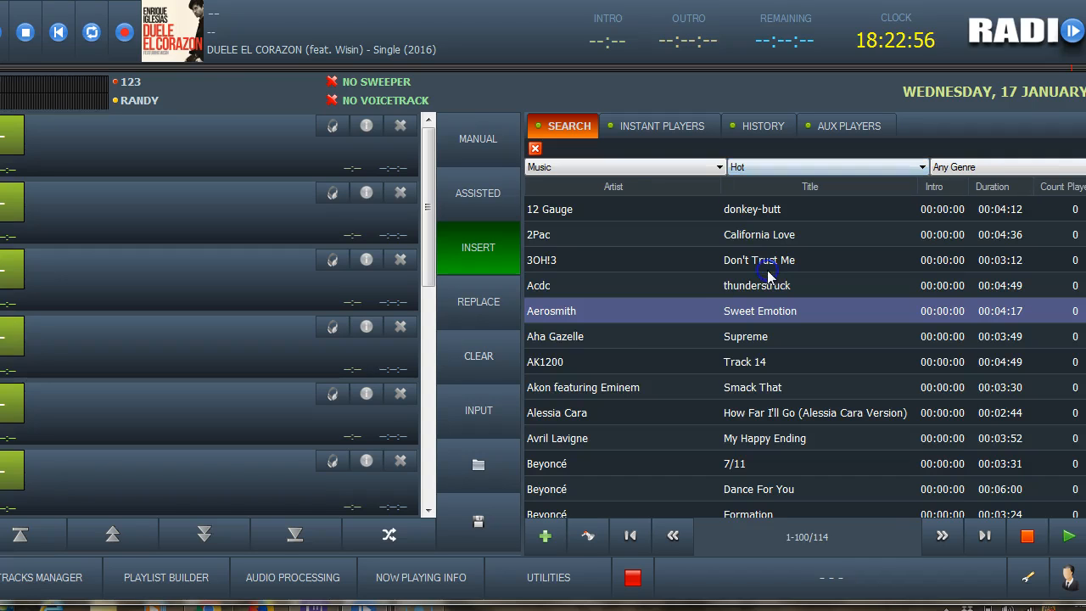
pyautogui.doubleClick(551, 417)
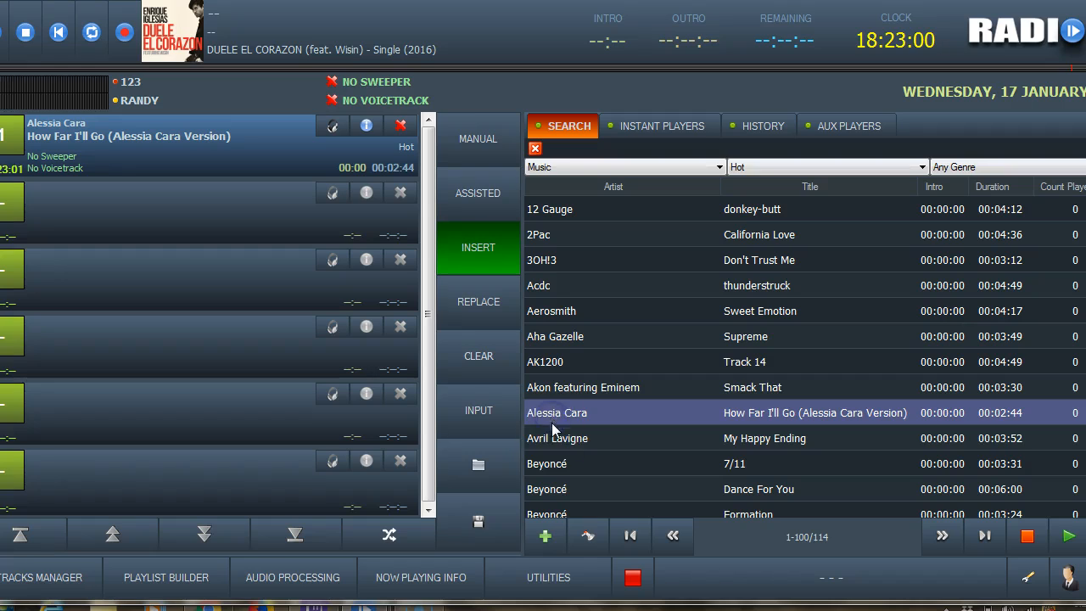
pyautogui.doubleClick(555, 445)
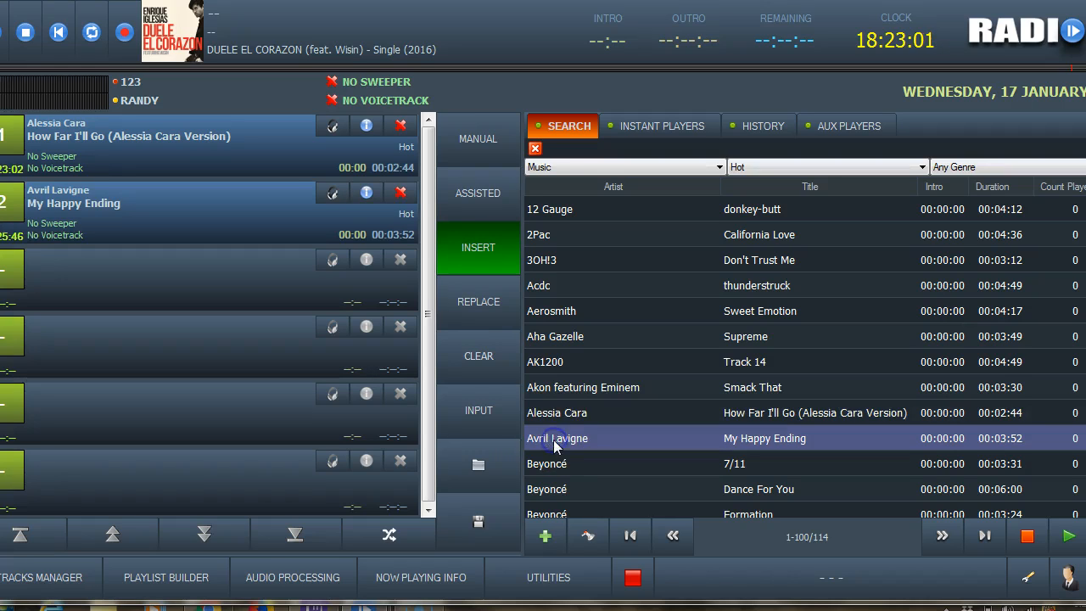
pyautogui.doubleClick(579, 490)
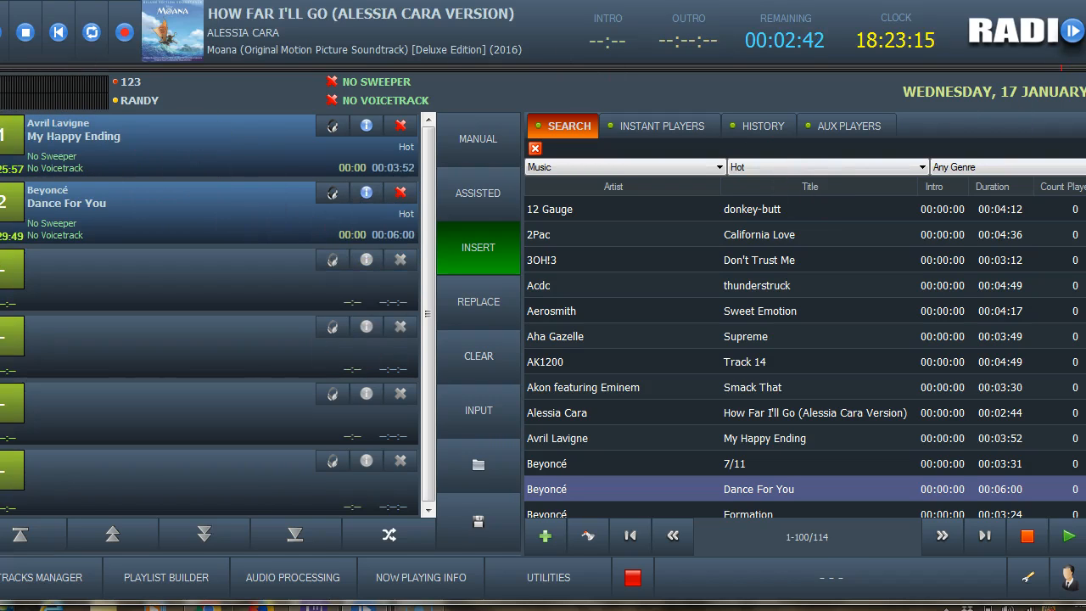
# Skip the playing track close to its end and switch the playlist from assisted to automated advance.
pyautogui.click(1061, 68)
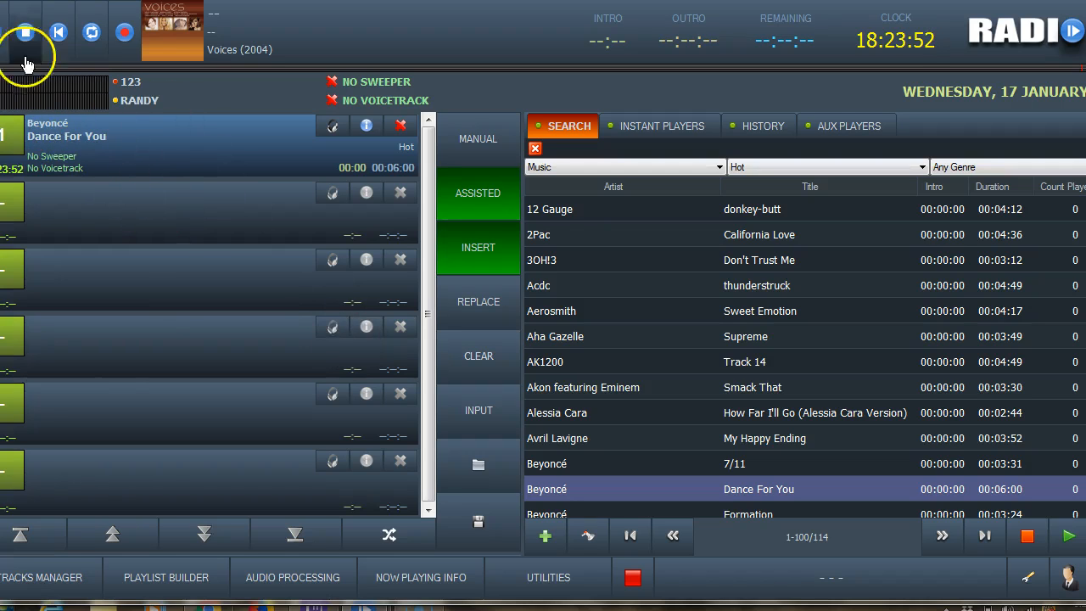
pyautogui.click(474, 202)
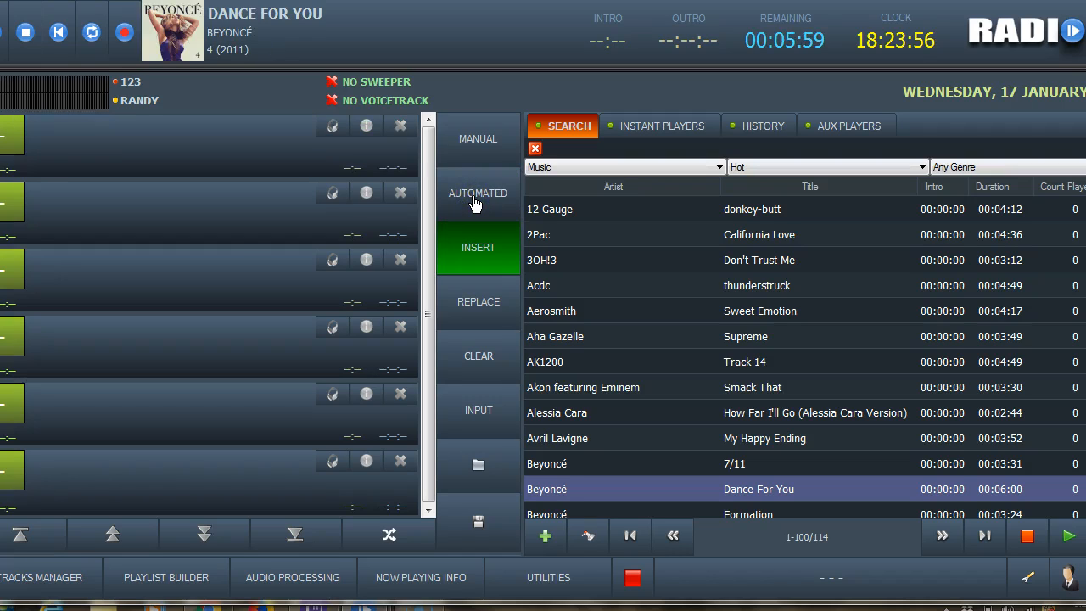
# Add Aerosmith's Sweet Emotion to the playlist, and test assisted mode by skipping the playing track close to its end.
pyautogui.doubleClick(566, 317)
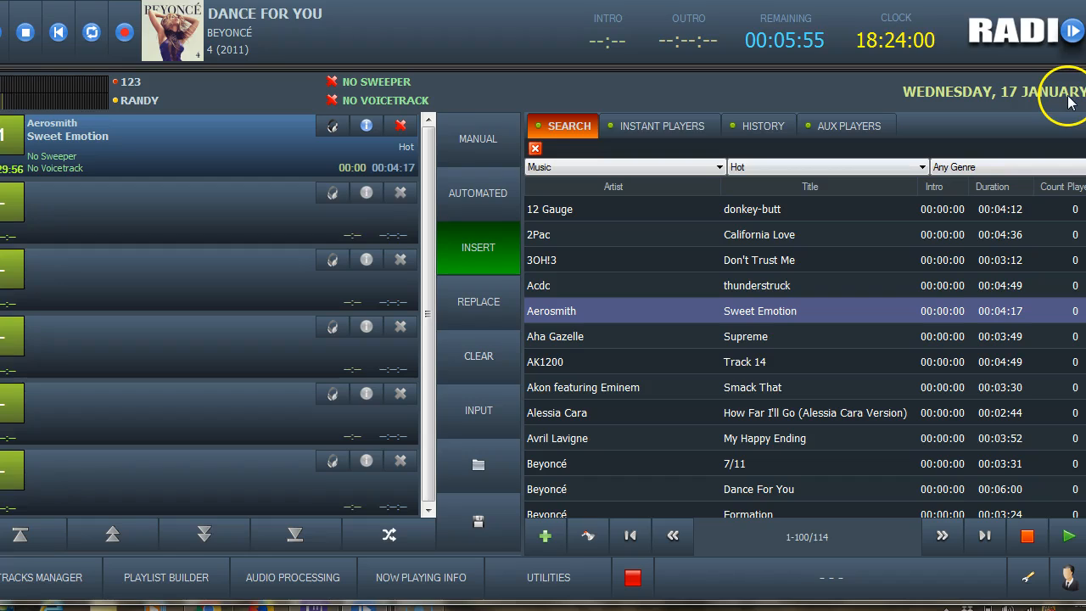
pyautogui.click(485, 200)
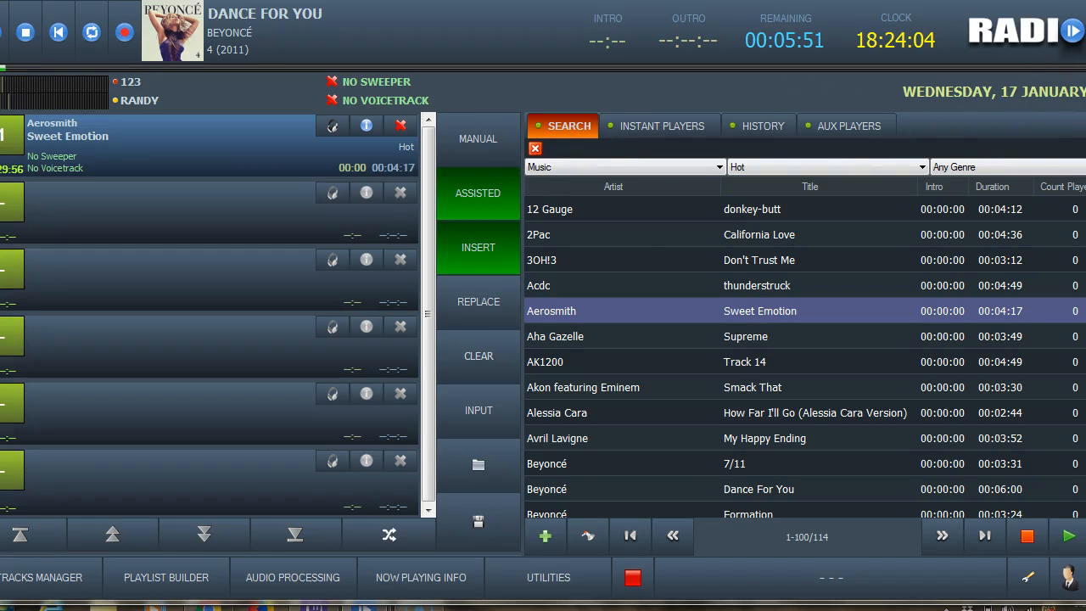
pyautogui.click(1084, 68)
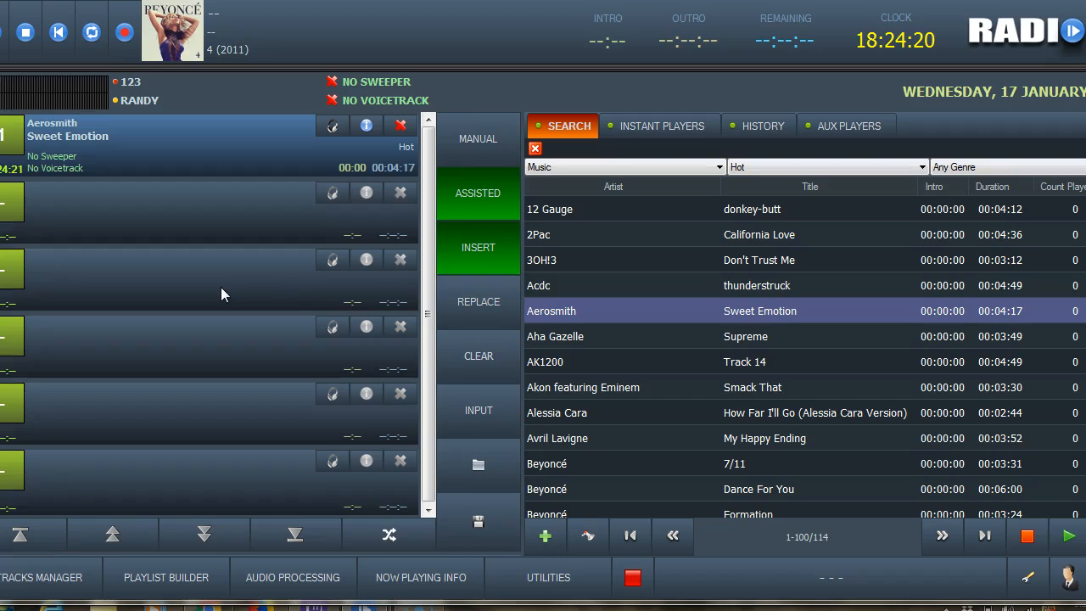
# Turn off the insert mode for dragged tracks.
pyautogui.click(481, 252)
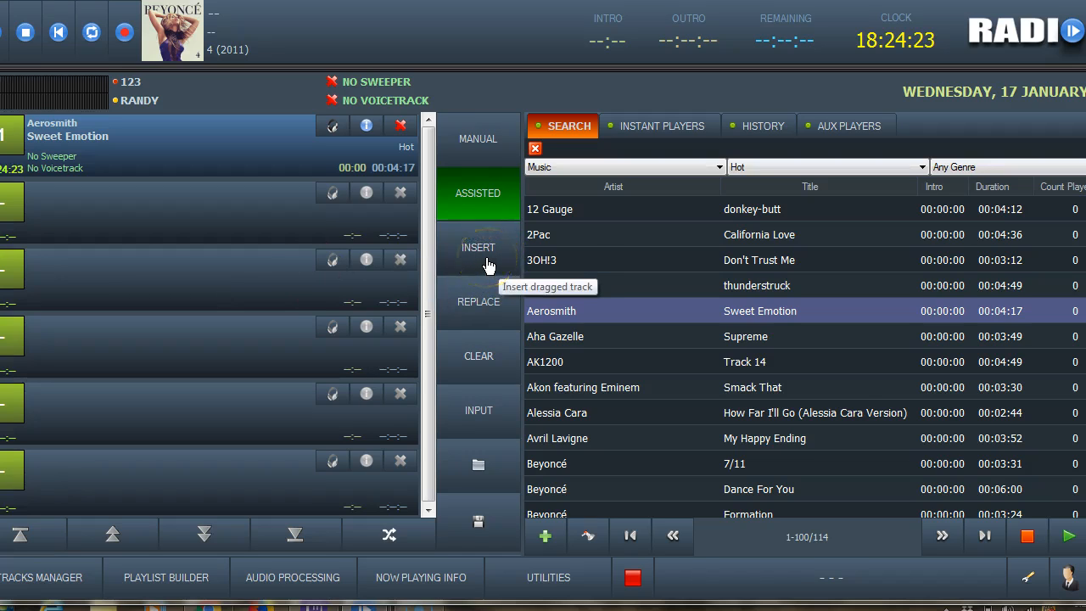
pyautogui.click(488, 266)
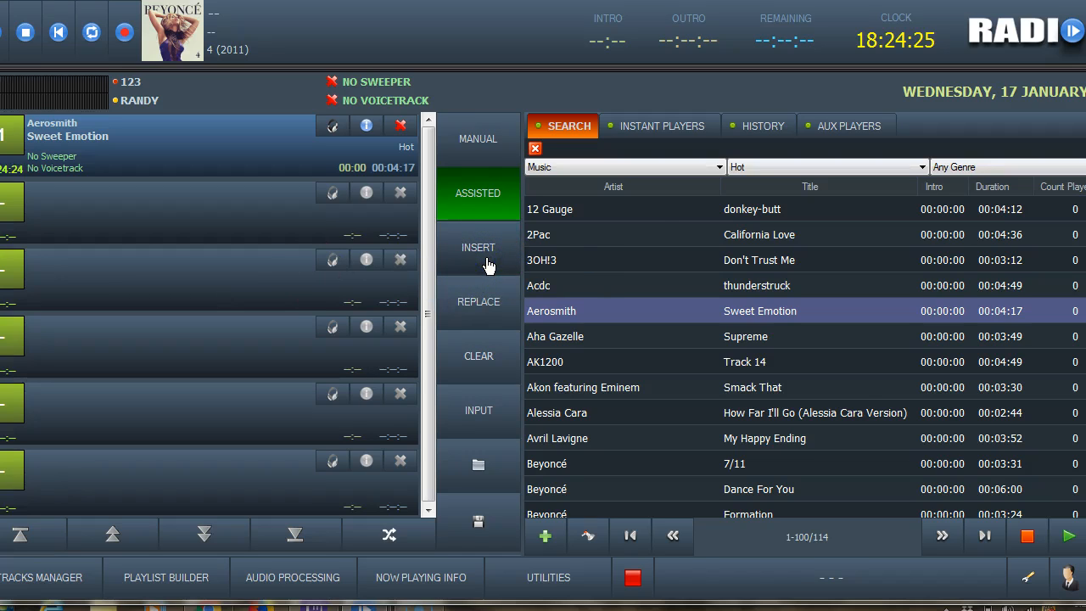
# Switch the playlist from assisted to automated advance and add Beyoncé's Dance For You to the playlist.
pyautogui.click(488, 208)
pyautogui.click(488, 207)
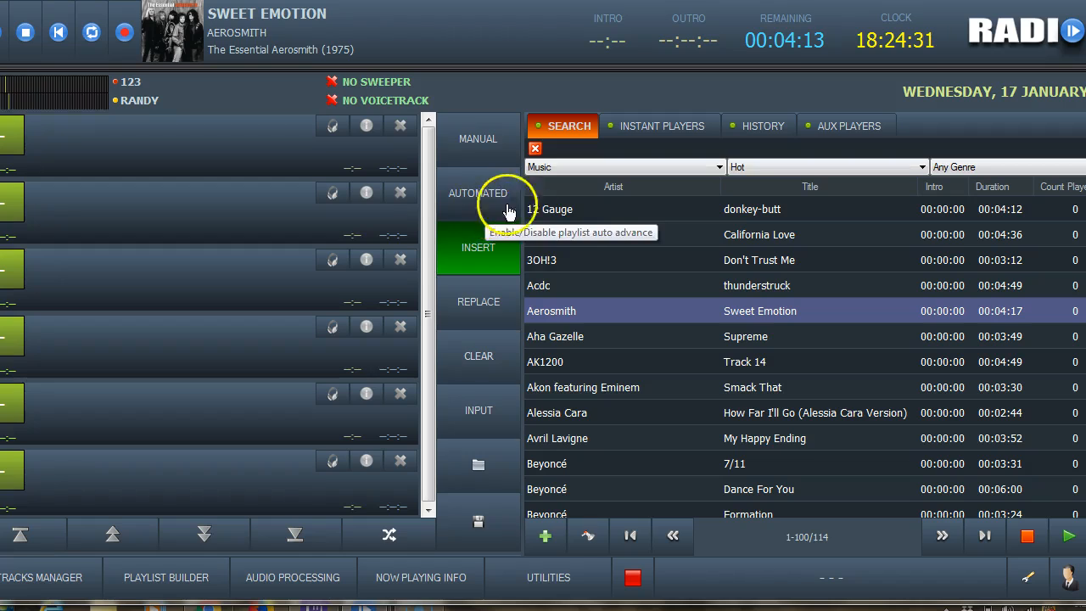
pyautogui.click(566, 491)
pyautogui.doubleClick(568, 490)
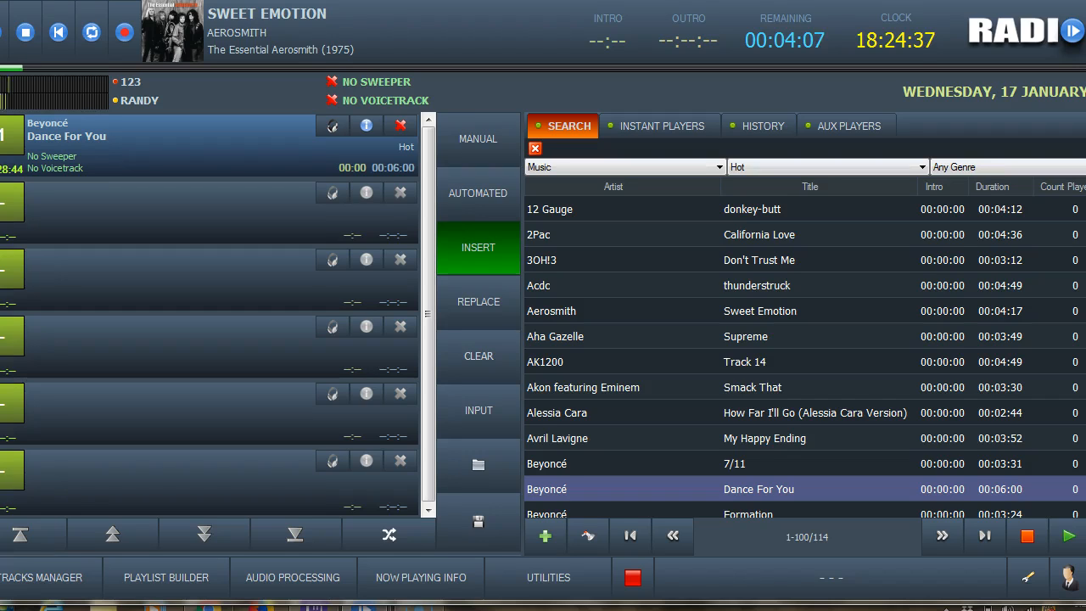
# Test automated advance by skipping the playing track close to its end, and stop playback.
pyautogui.click(1085, 67)
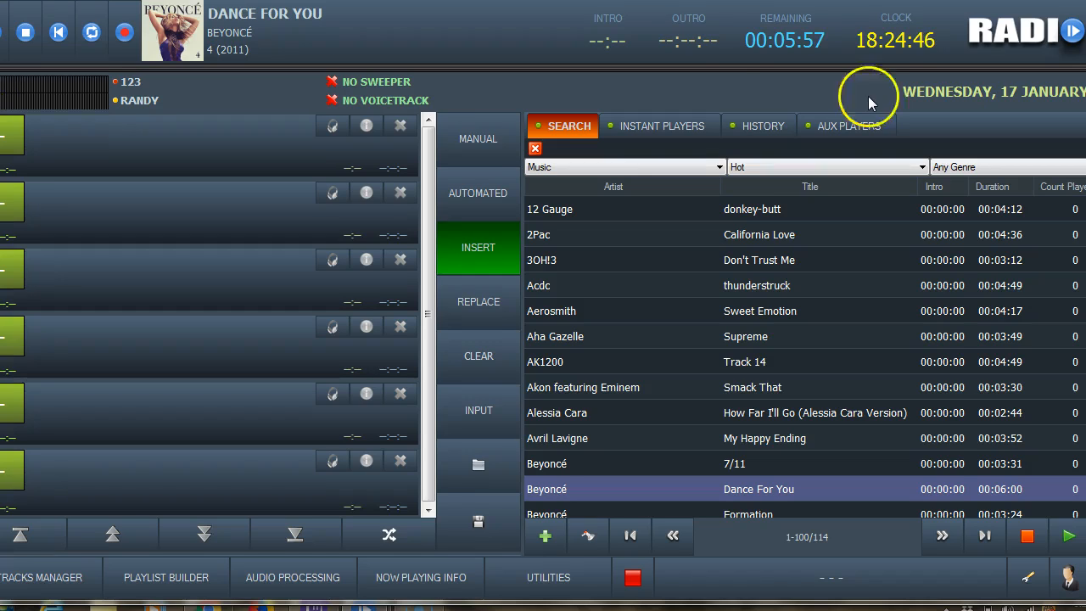
pyautogui.click(24, 38)
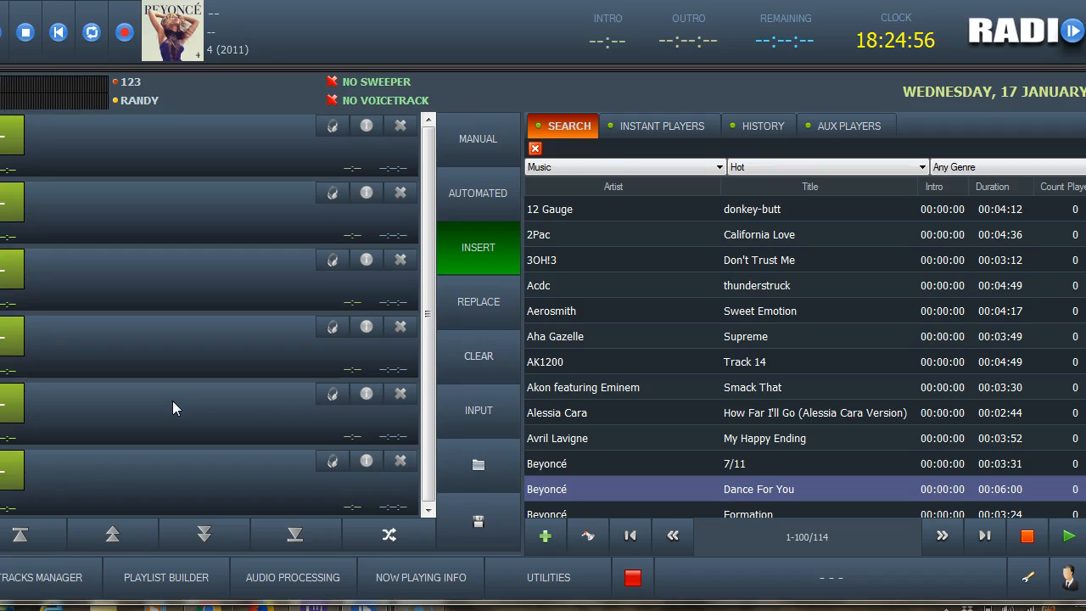
# Review the Music subcategories in the Categories Manager and close it.
pyautogui.click(1021, 582)
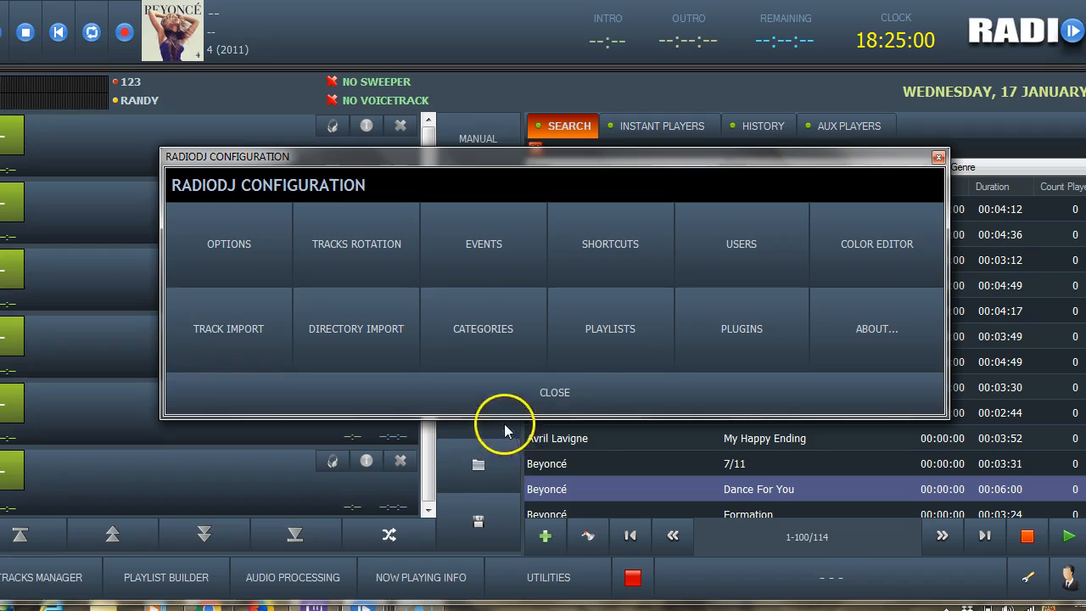
pyautogui.click(439, 327)
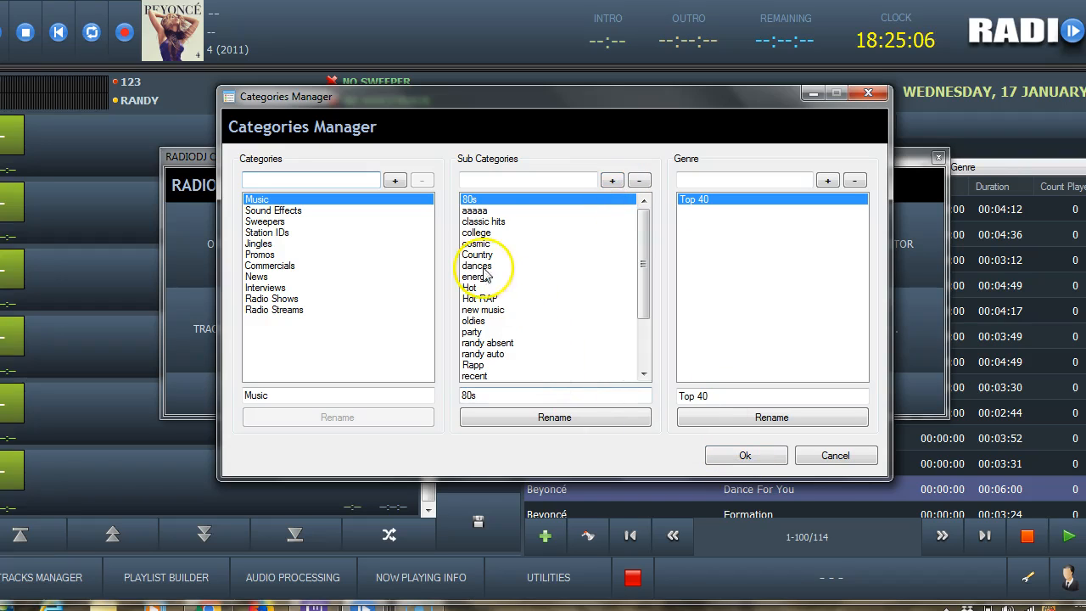
pyautogui.click(754, 460)
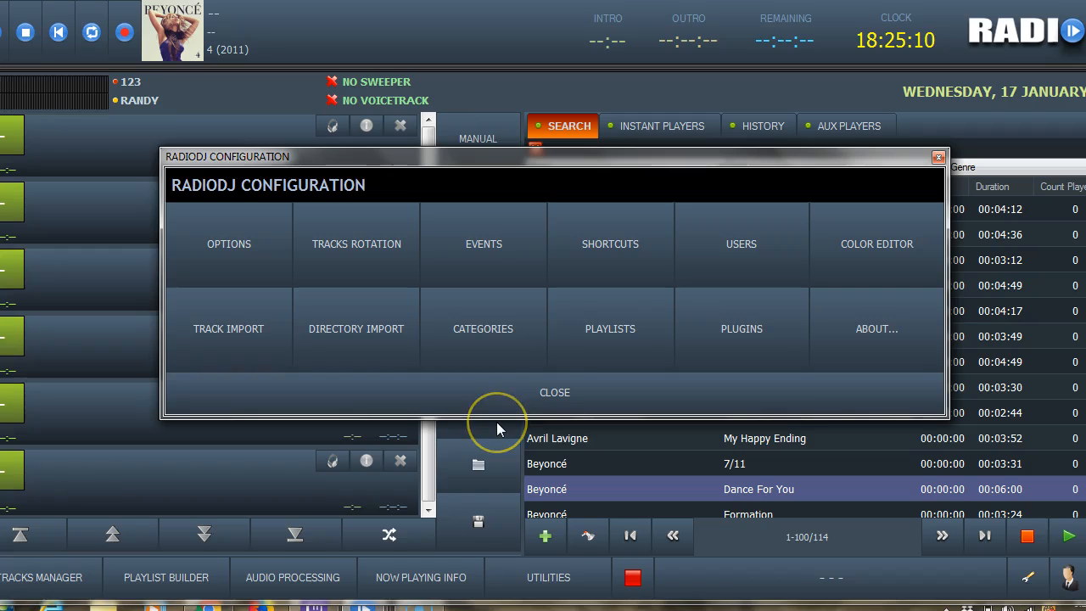
# Start a track import and load the Lecrae Hammer Time (feat. 1K Phew) file from the New Adds folder.
pyautogui.click(242, 343)
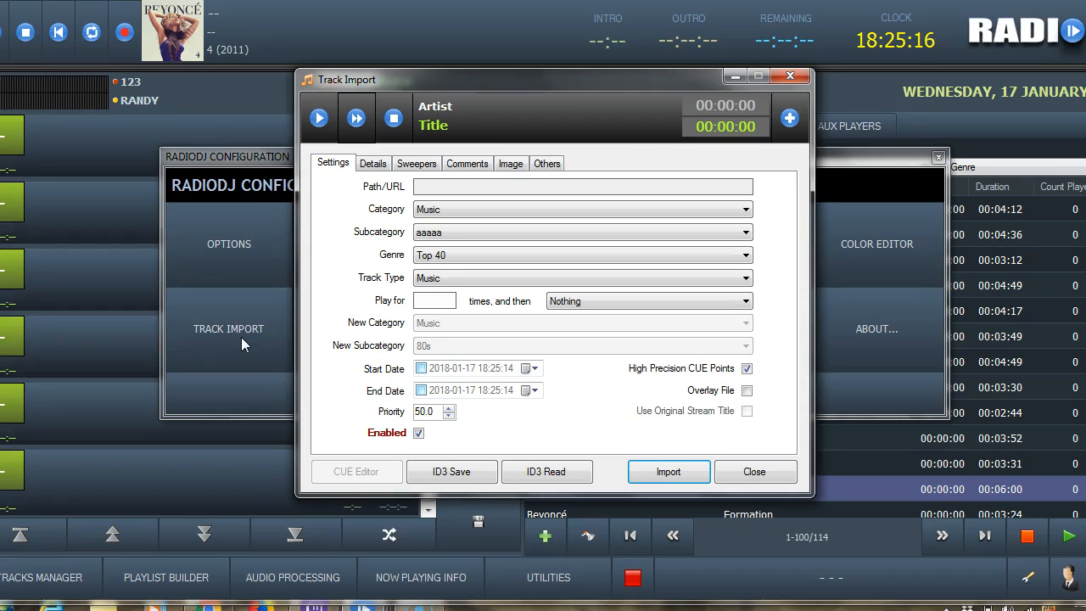
pyautogui.click(651, 174)
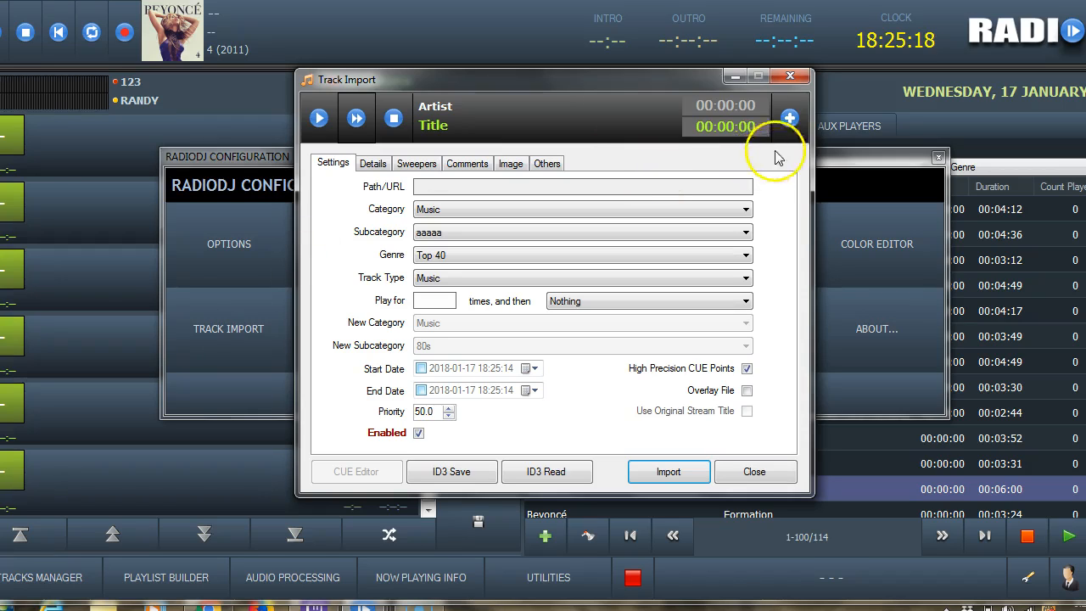
pyautogui.click(793, 131)
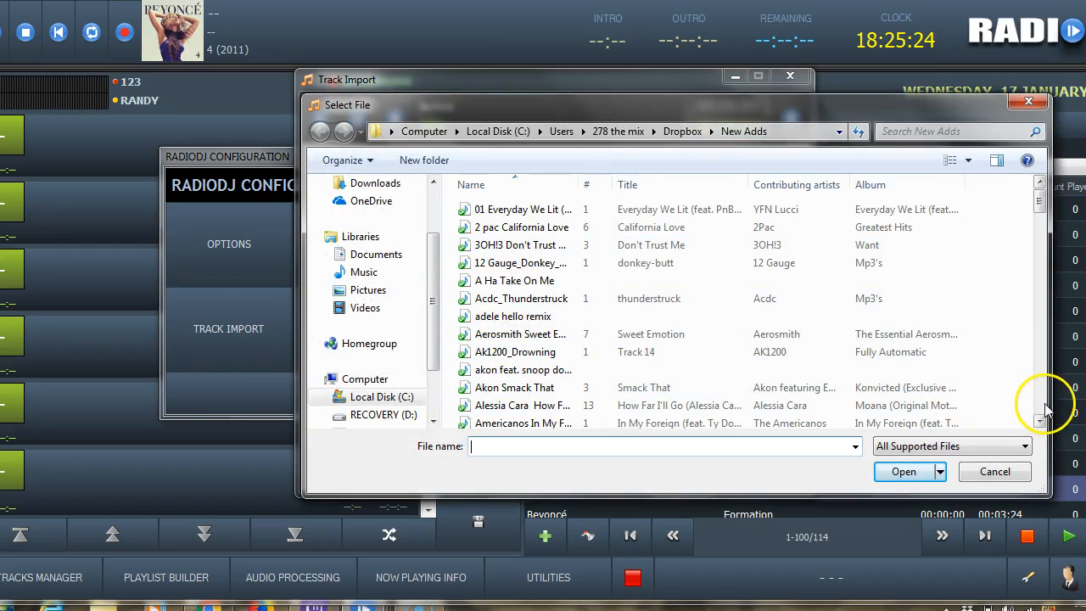
pyautogui.scroll(-15, 1045, 409)
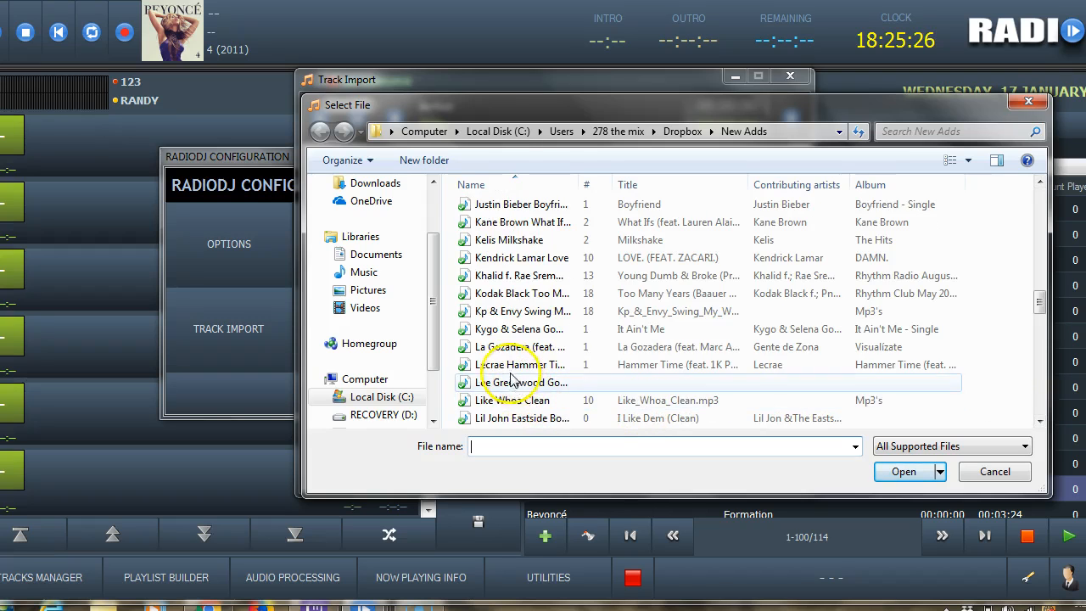
pyautogui.doubleClick(509, 366)
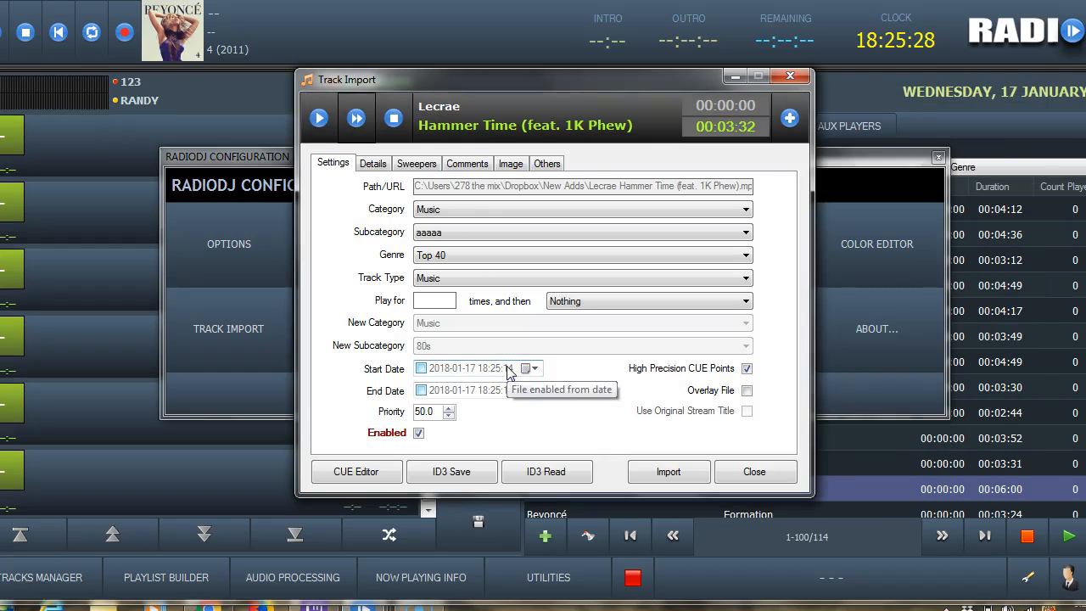
# Assign the track to subcategory Hot RAP, import it, and close the import and configuration windows.
pyautogui.click(455, 234)
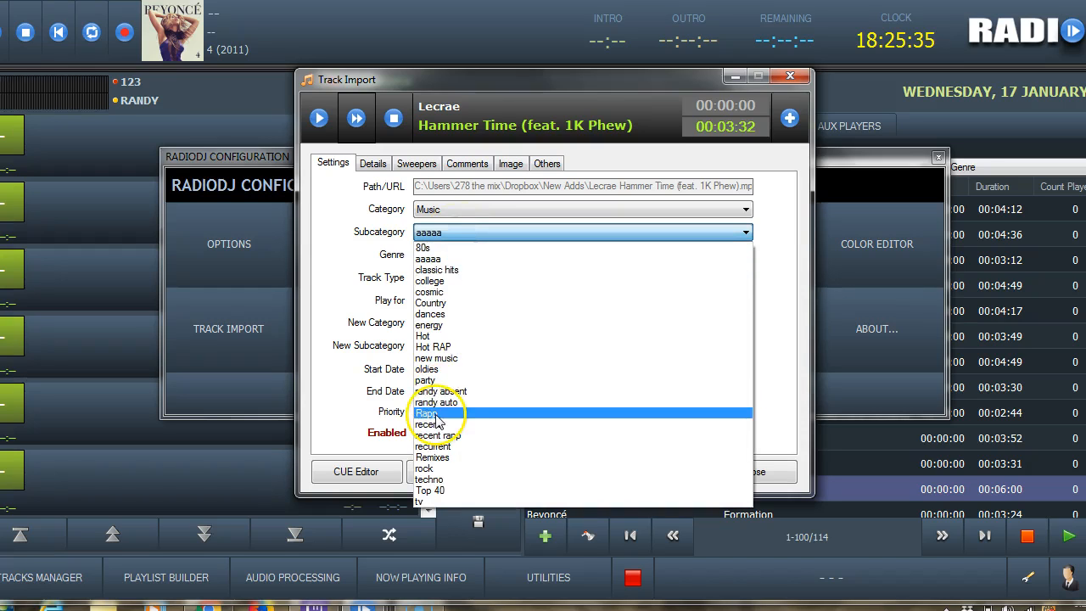
pyautogui.click(441, 348)
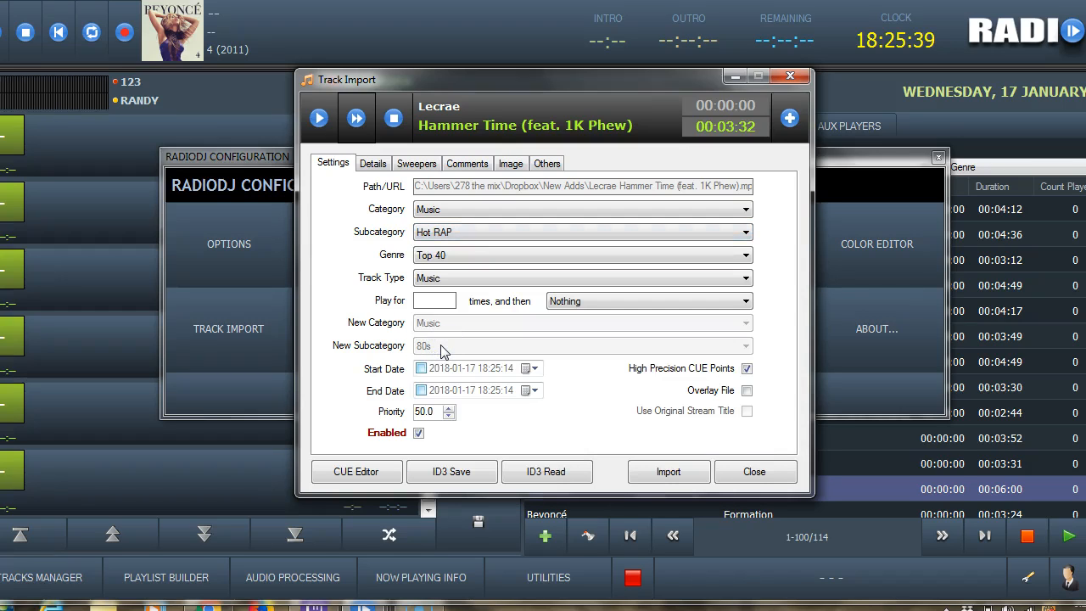
pyautogui.click(666, 473)
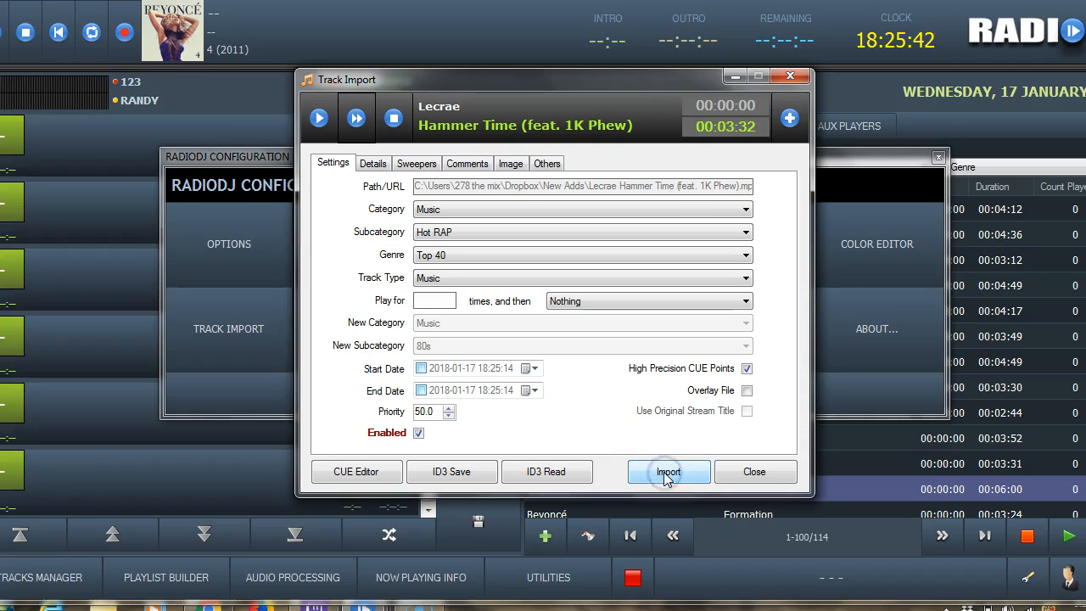
pyautogui.click(748, 473)
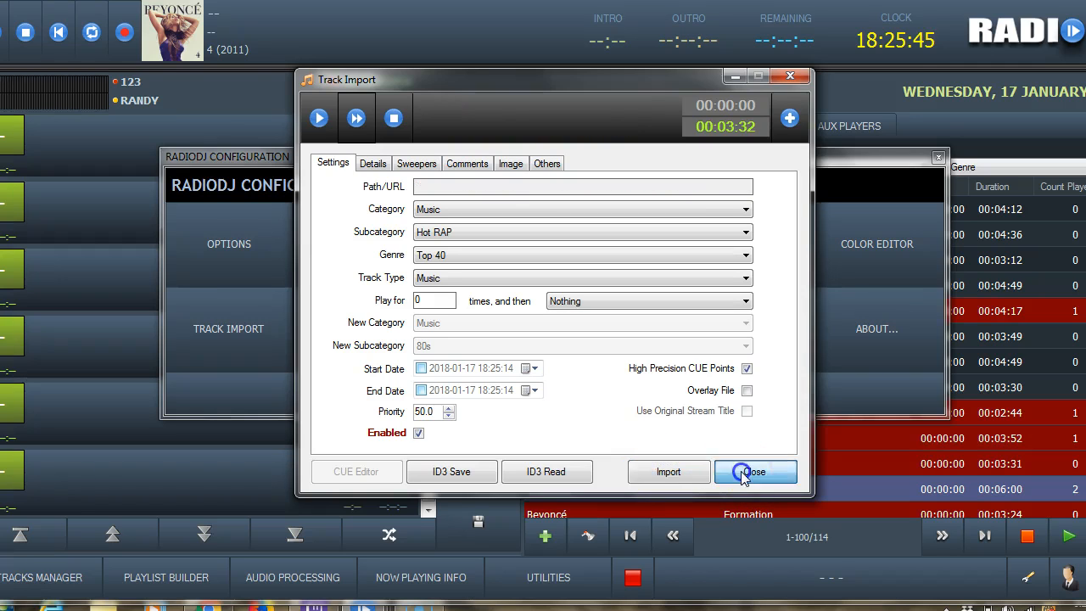
pyautogui.click(646, 394)
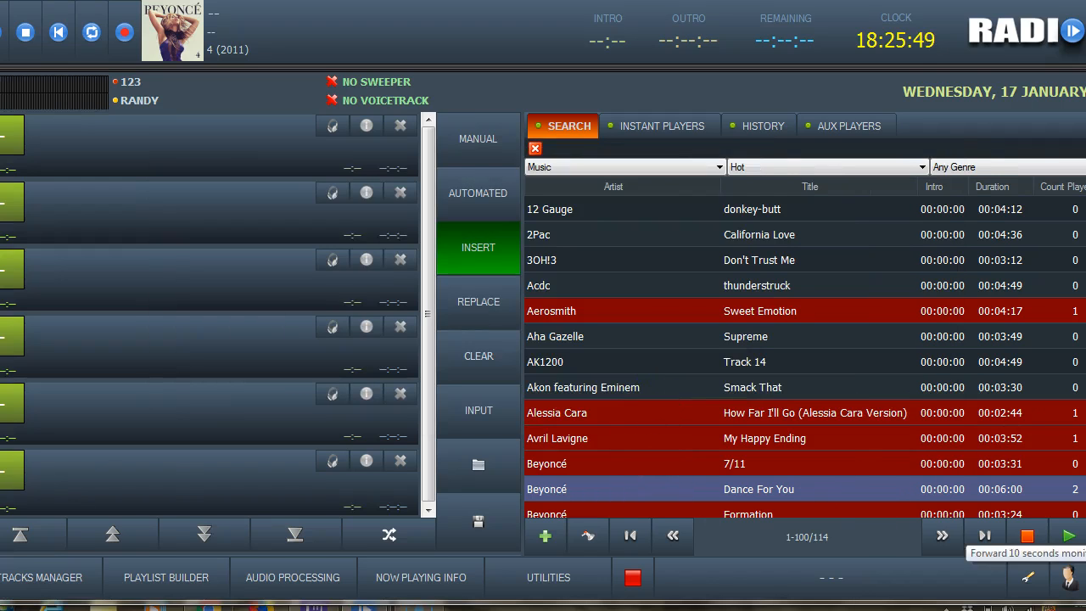
# Filter the track search list by category Music and subcategory Hot RAP to look for the imported song.
pyautogui.scroll(-2, 805, 362)
pyautogui.scroll(-1, 805, 362)
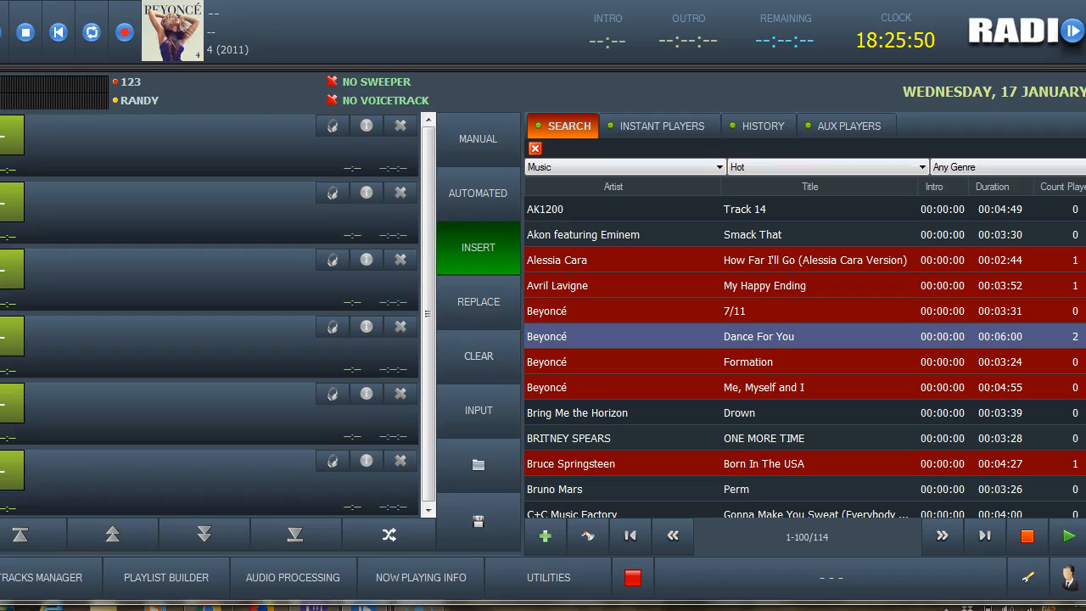
pyautogui.scroll(2, 805, 361)
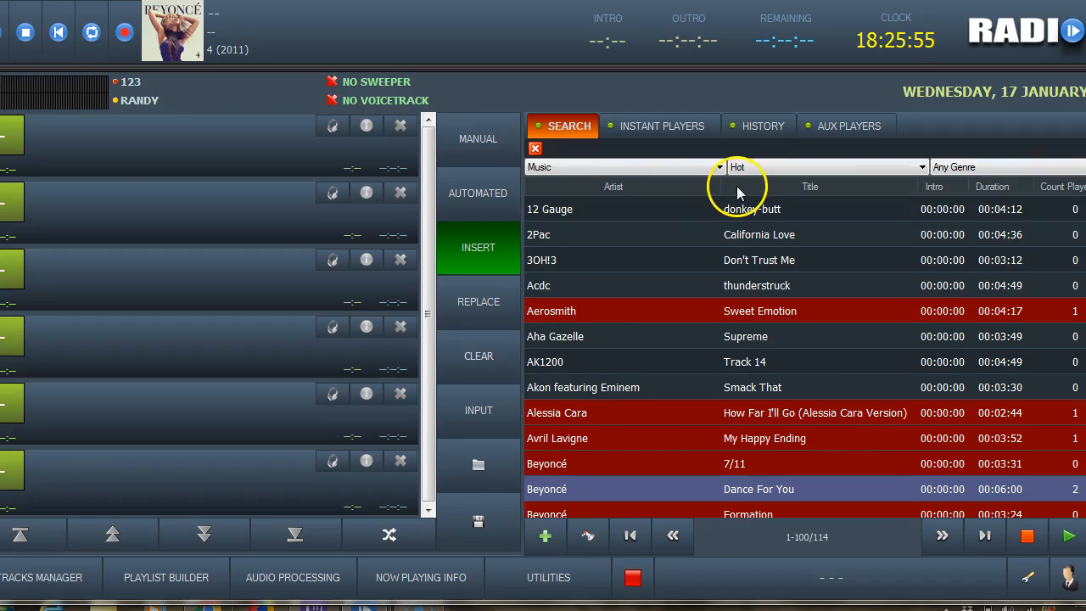
pyautogui.click(770, 171)
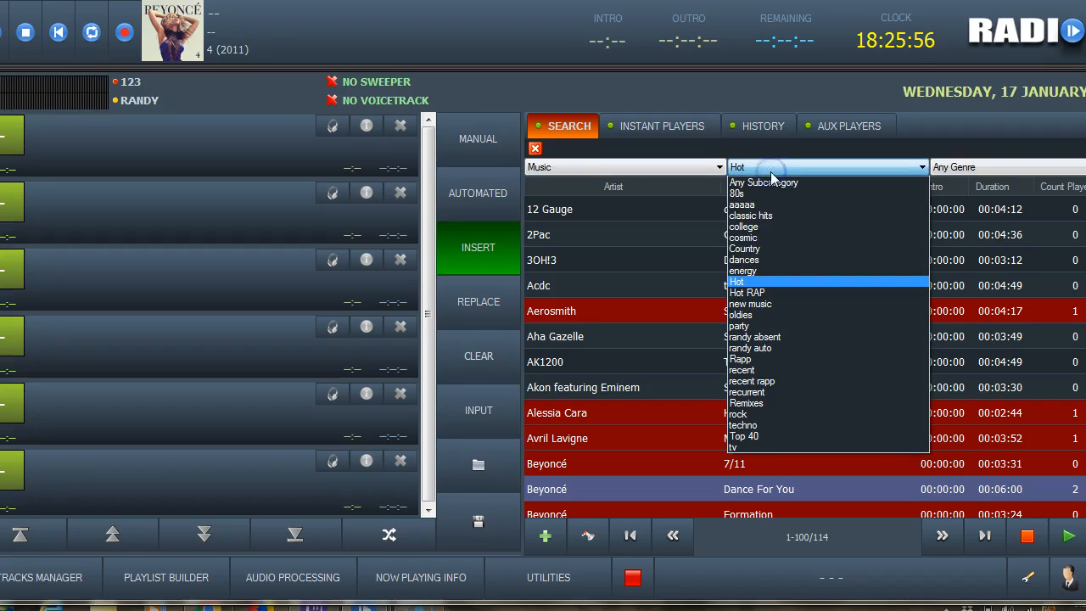
pyautogui.click(760, 292)
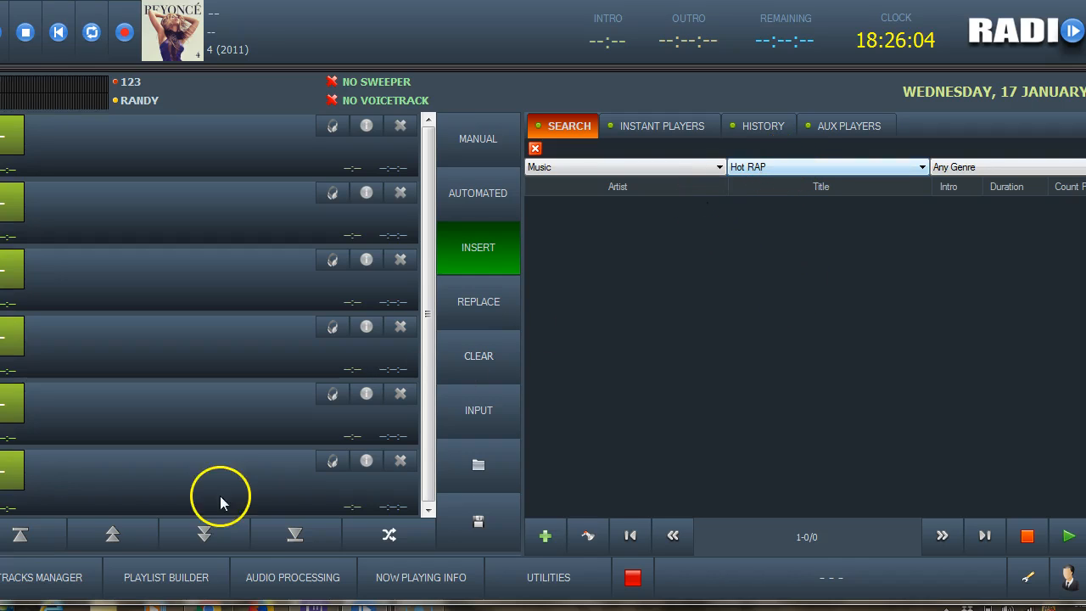
# Open the Tracks Manager and filter it by category Music and subcategory Hot RAP.
pyautogui.click(66, 598)
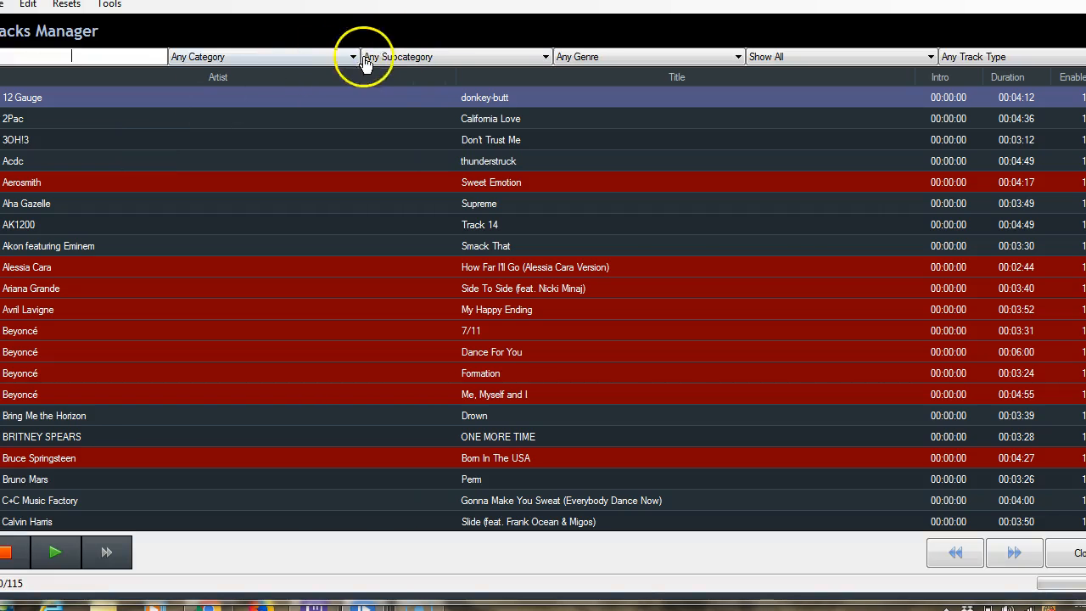
pyautogui.click(285, 68)
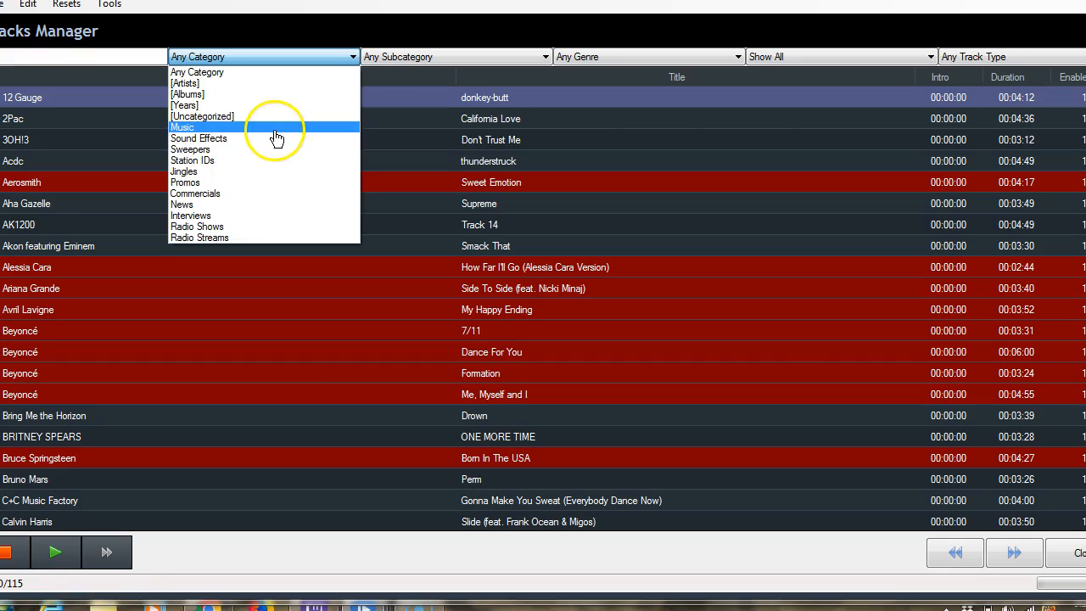
pyautogui.click(273, 128)
pyautogui.click(404, 59)
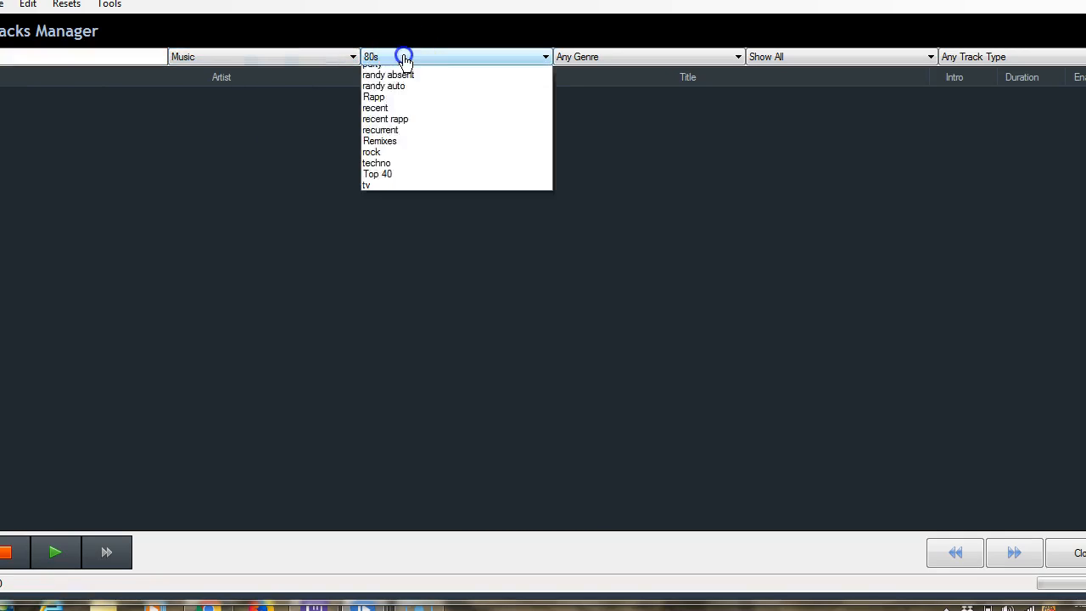
pyautogui.click(404, 172)
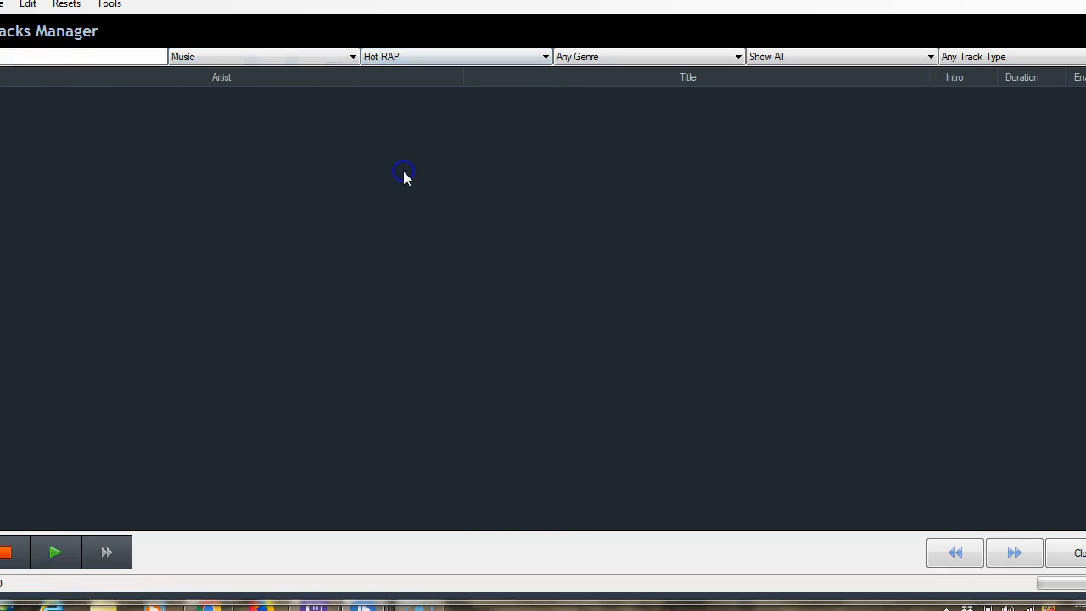
# Reset the Tracks Manager filter to Any Category and search the tracks for "lecr".
pyautogui.click(412, 57)
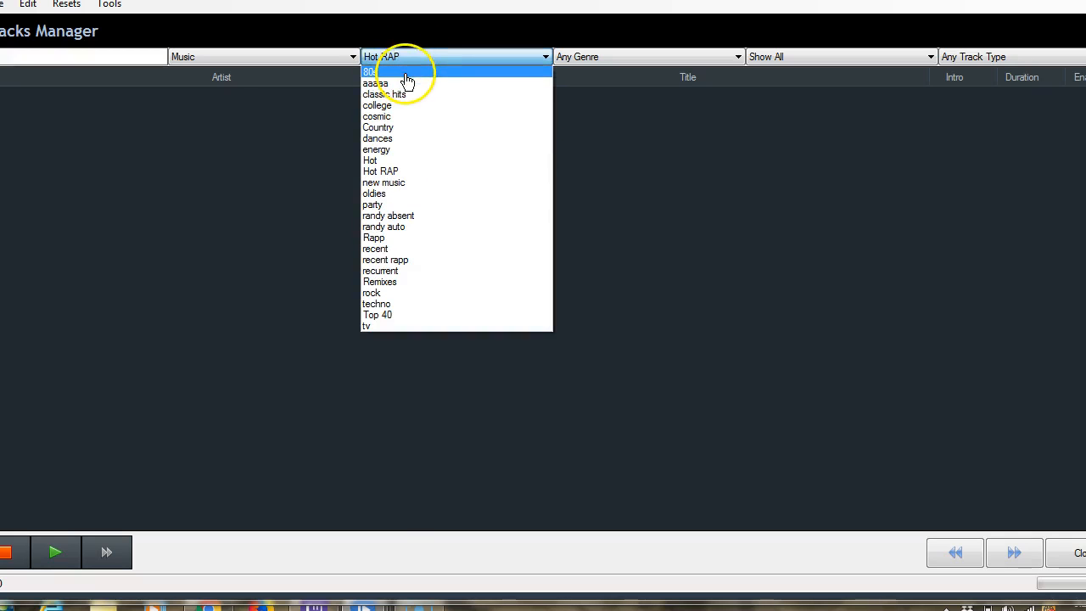
pyautogui.click(407, 72)
pyautogui.click(404, 61)
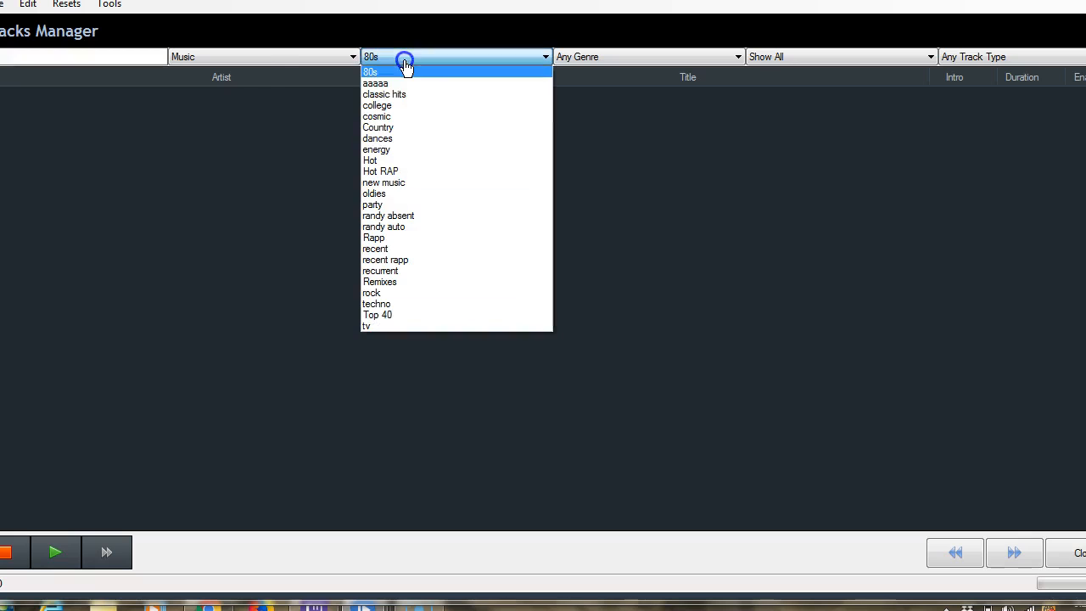
pyautogui.click(258, 66)
pyautogui.click(258, 66)
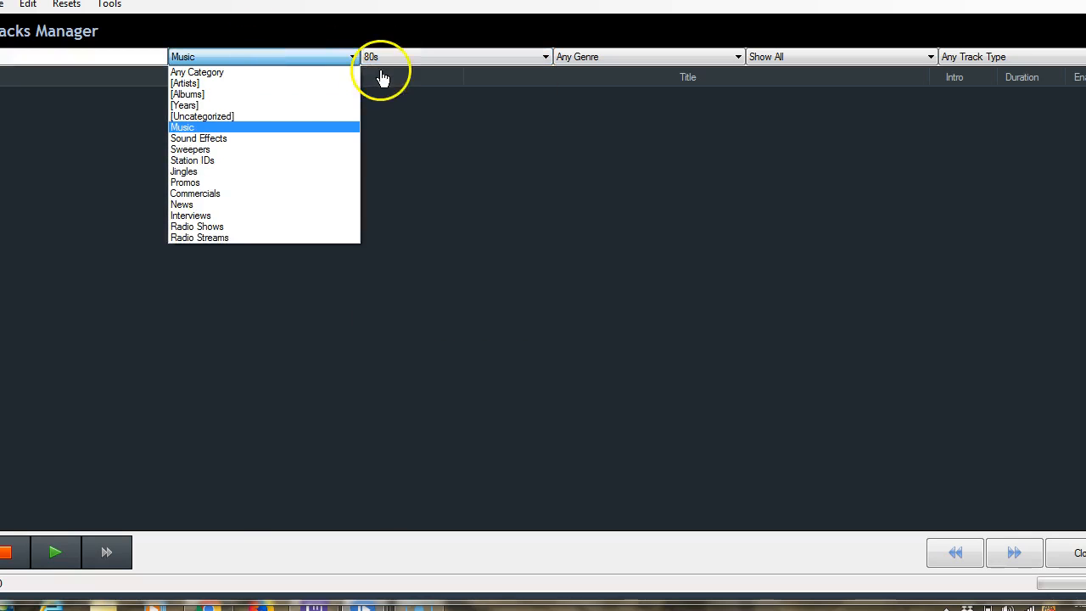
pyautogui.click(254, 72)
pyautogui.click(46, 57)
pyautogui.write('lecr')
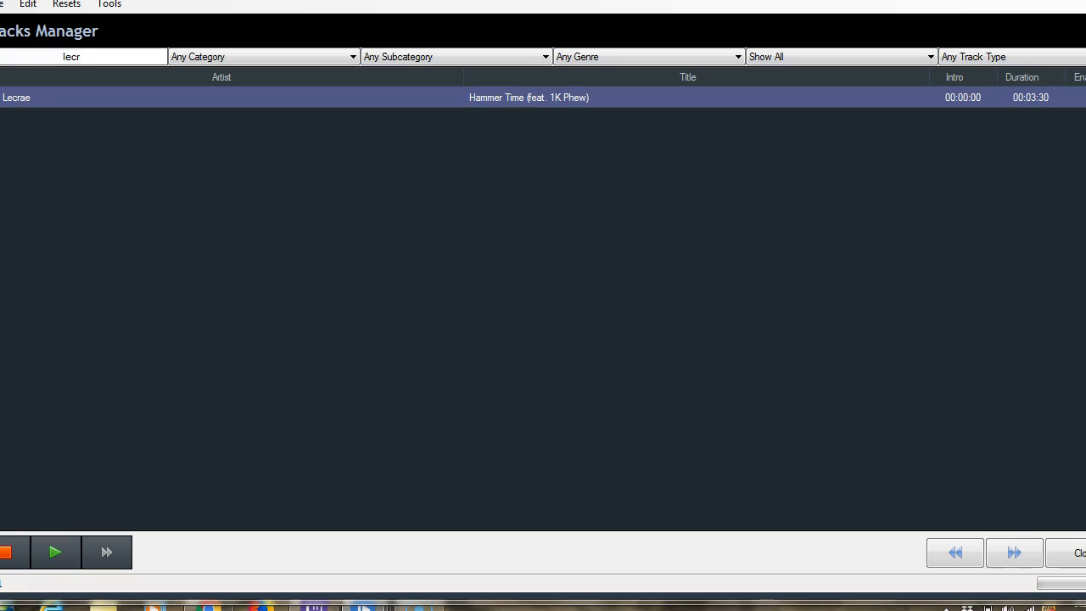
# Edit Lecrae's Hammer Time track, change its subcategory to Hot RAP and save it.
pyautogui.rightClick(152, 100)
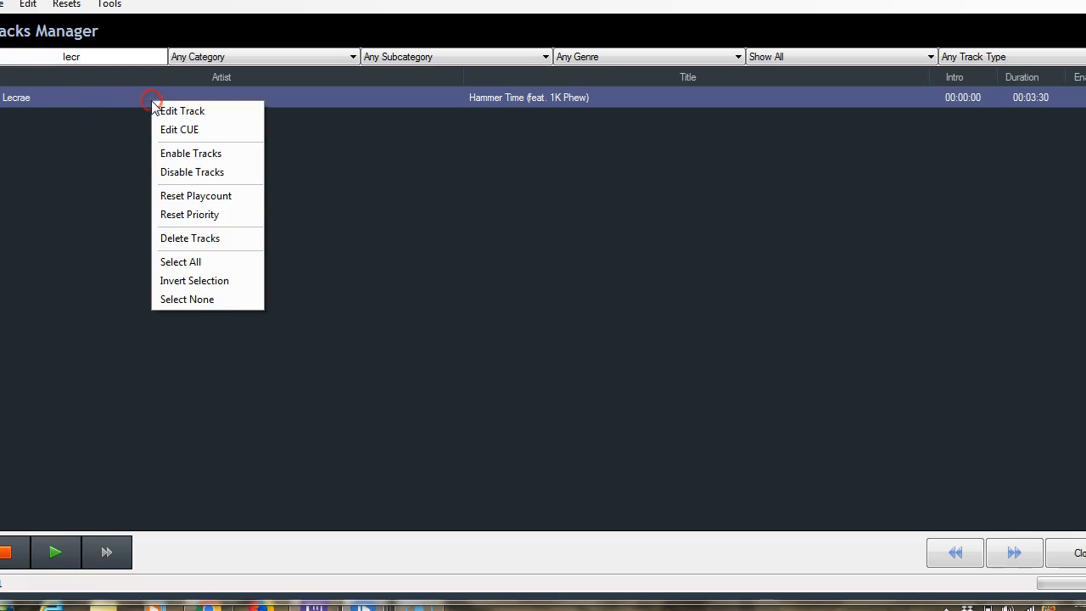
pyautogui.click(180, 110)
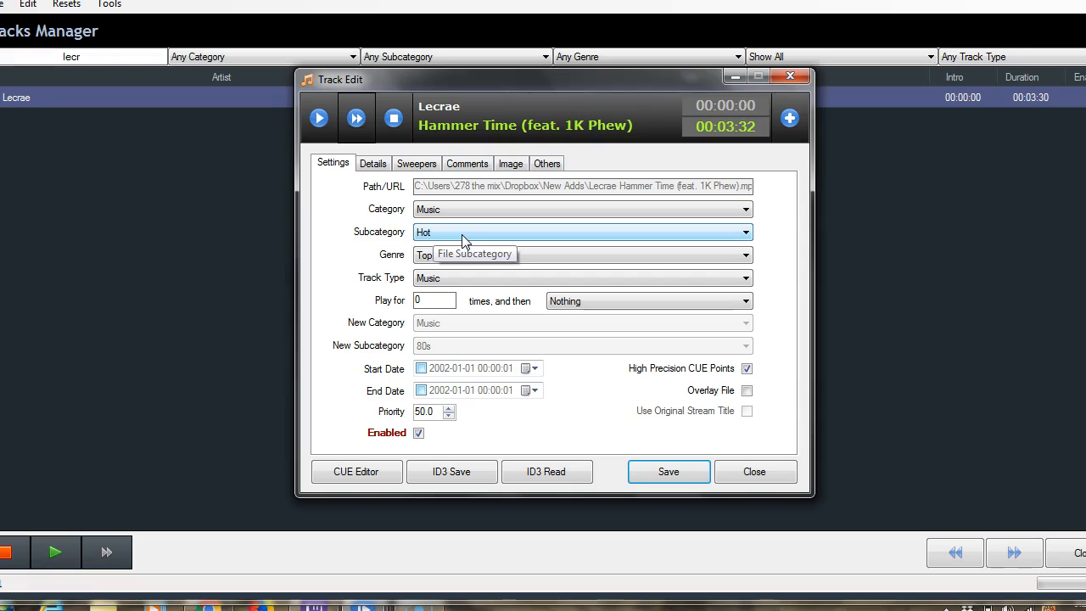
pyautogui.click(545, 245)
pyautogui.click(695, 485)
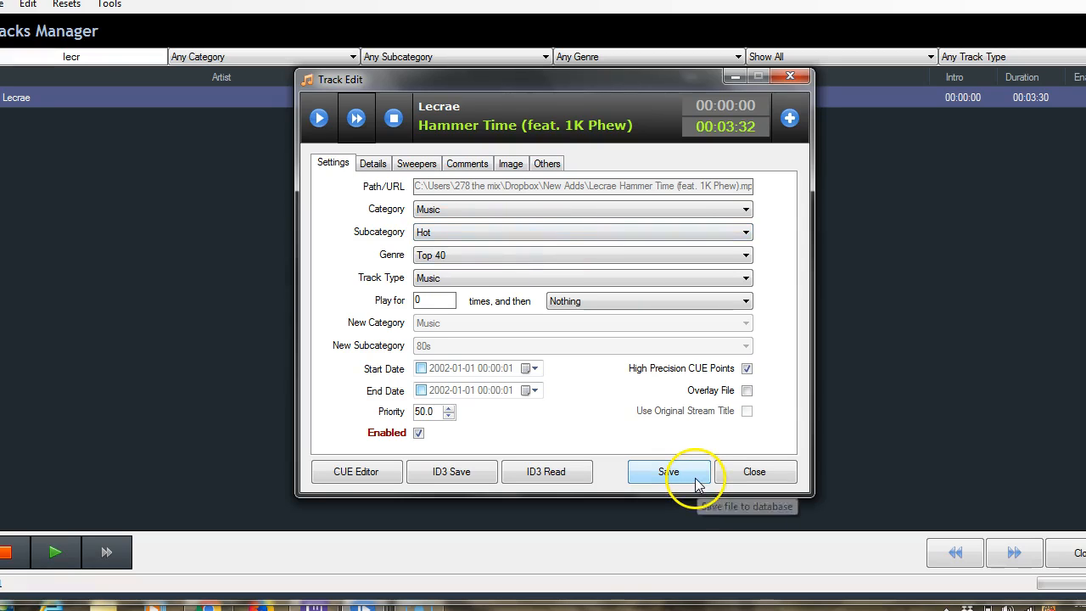
pyautogui.click(510, 233)
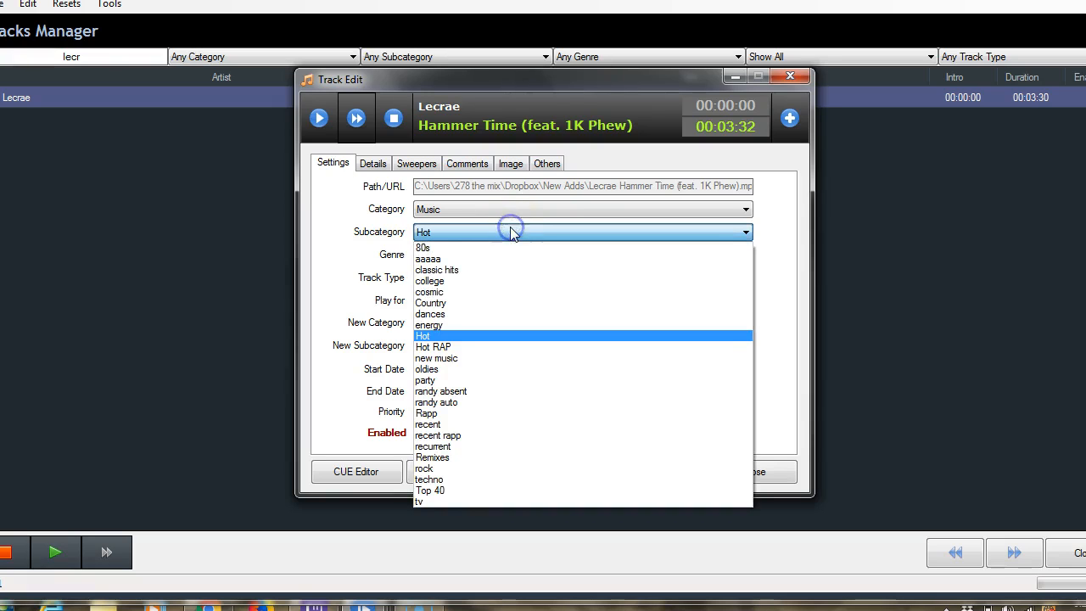
pyautogui.click(497, 347)
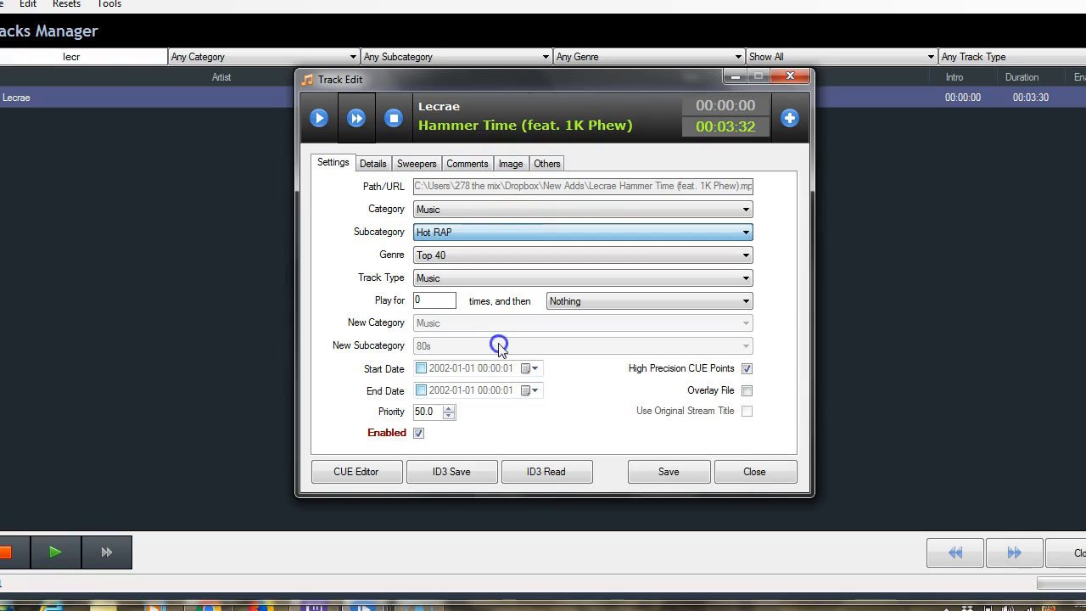
pyautogui.click(646, 473)
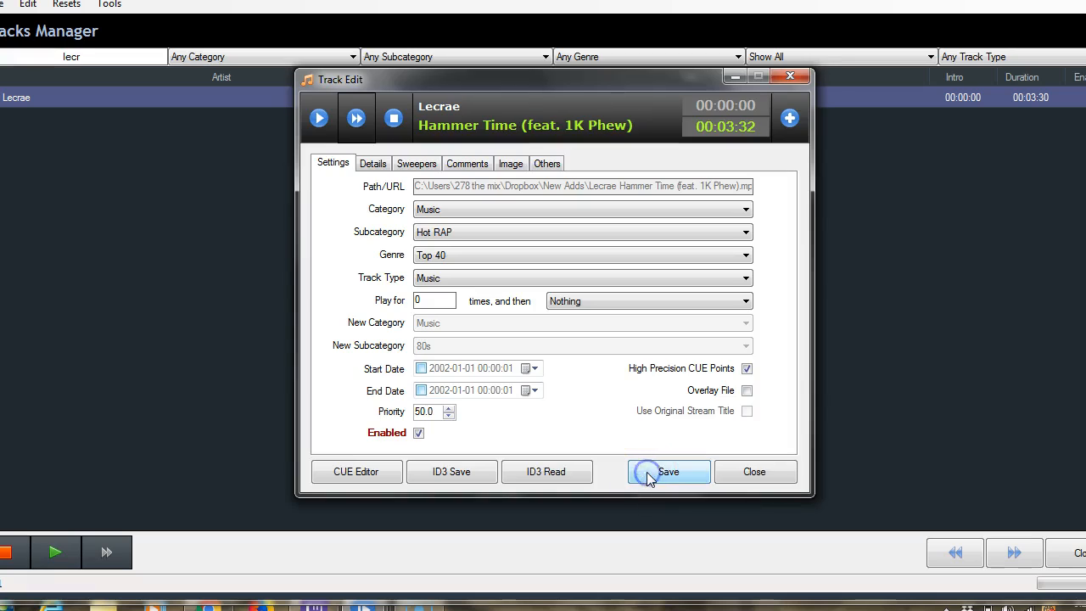
# Close the Tracks Manager and reapply the category Music and subcategory Hot RAP filters to the track search list.
pyautogui.click(1075, 552)
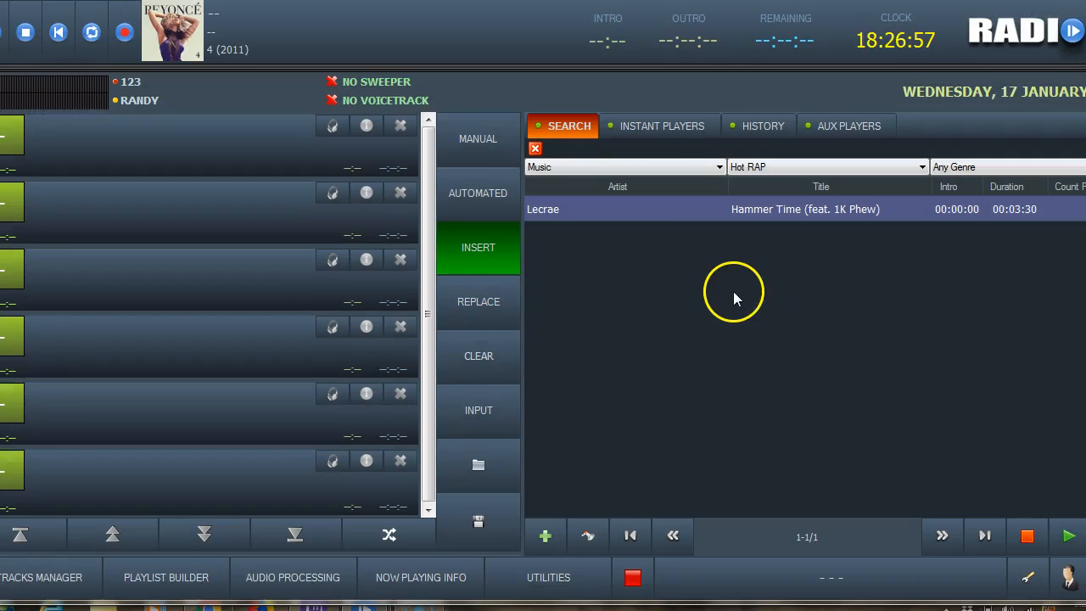
pyautogui.click(615, 169)
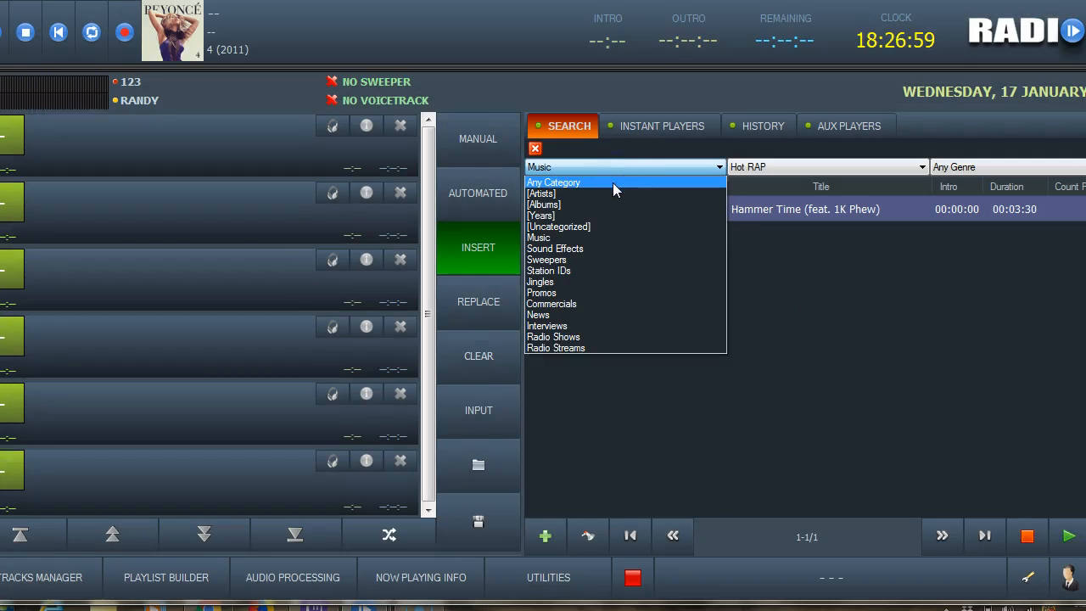
pyautogui.click(614, 183)
pyautogui.click(608, 167)
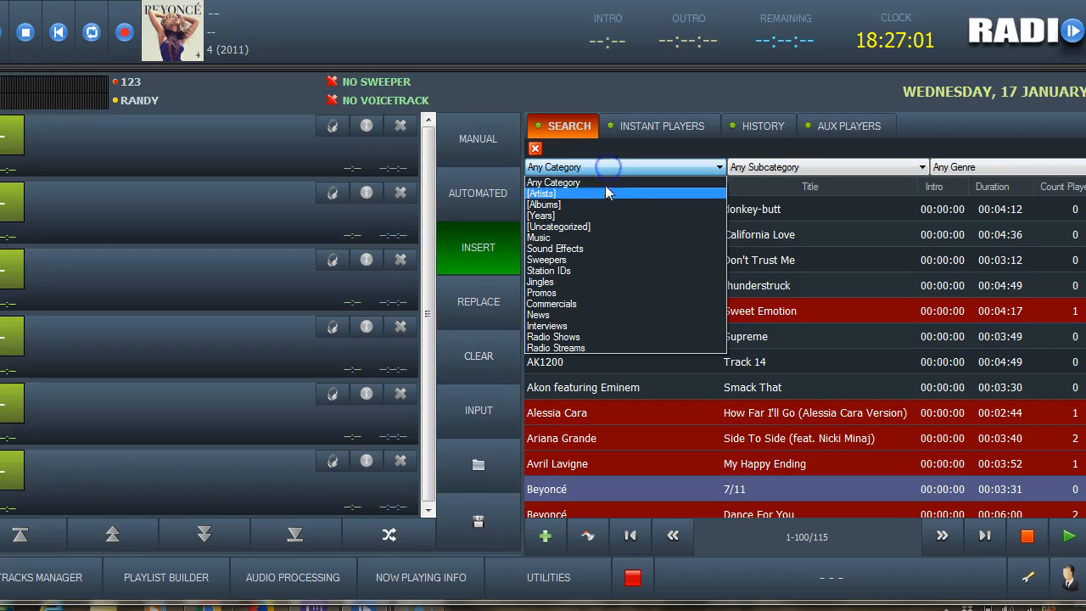
pyautogui.click(606, 237)
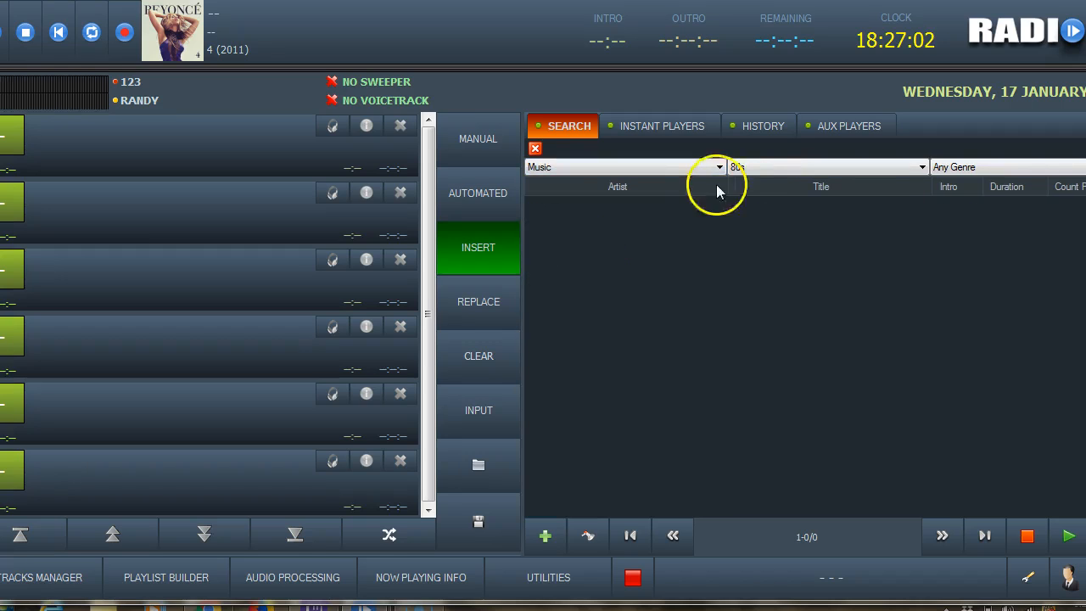
pyautogui.click(751, 168)
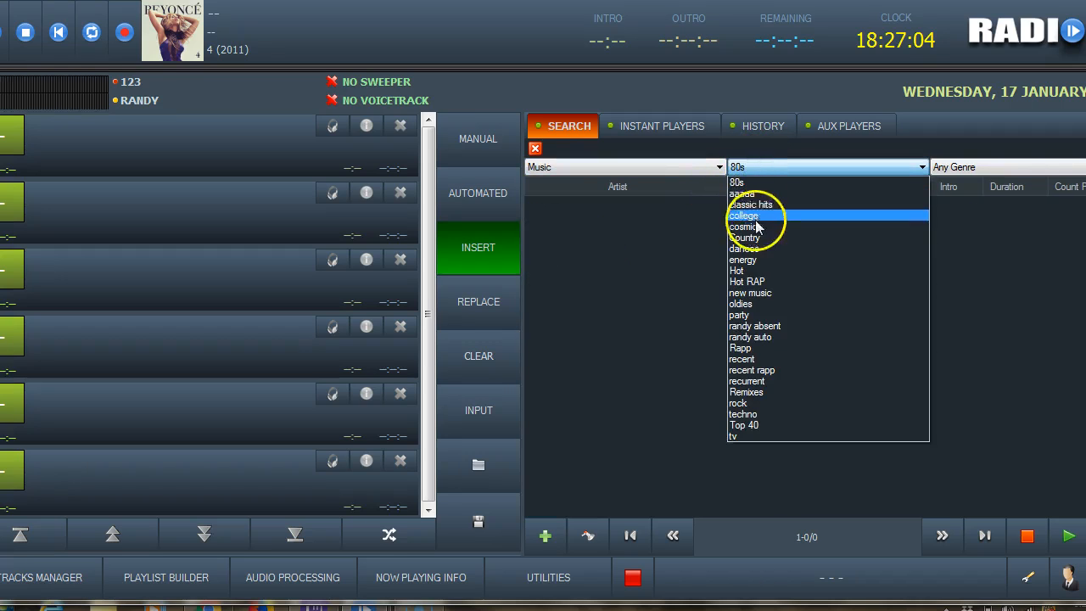
pyautogui.click(746, 281)
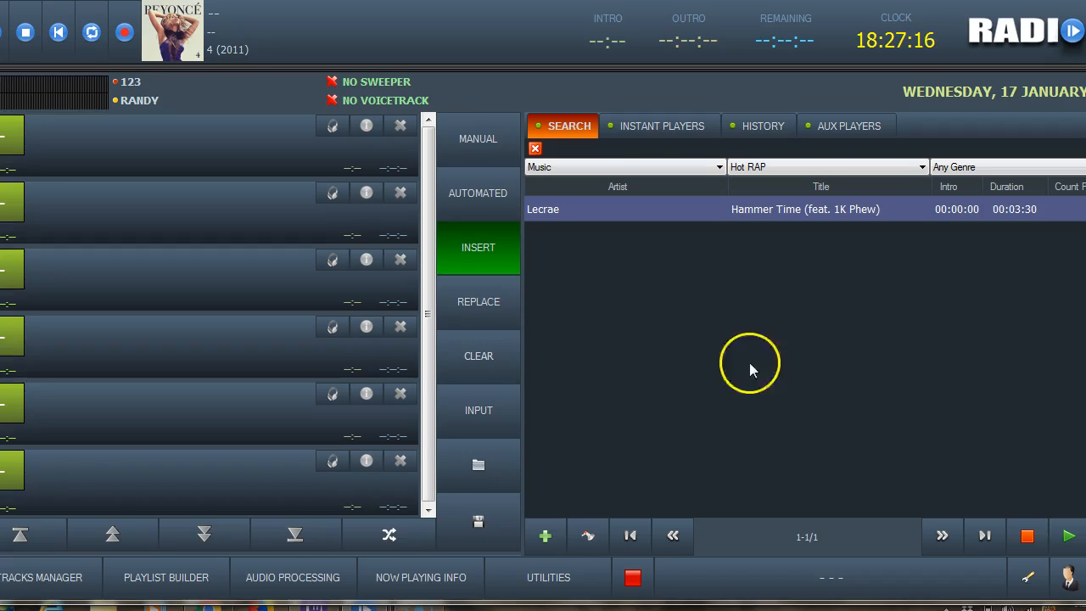
pyautogui.click(1028, 577)
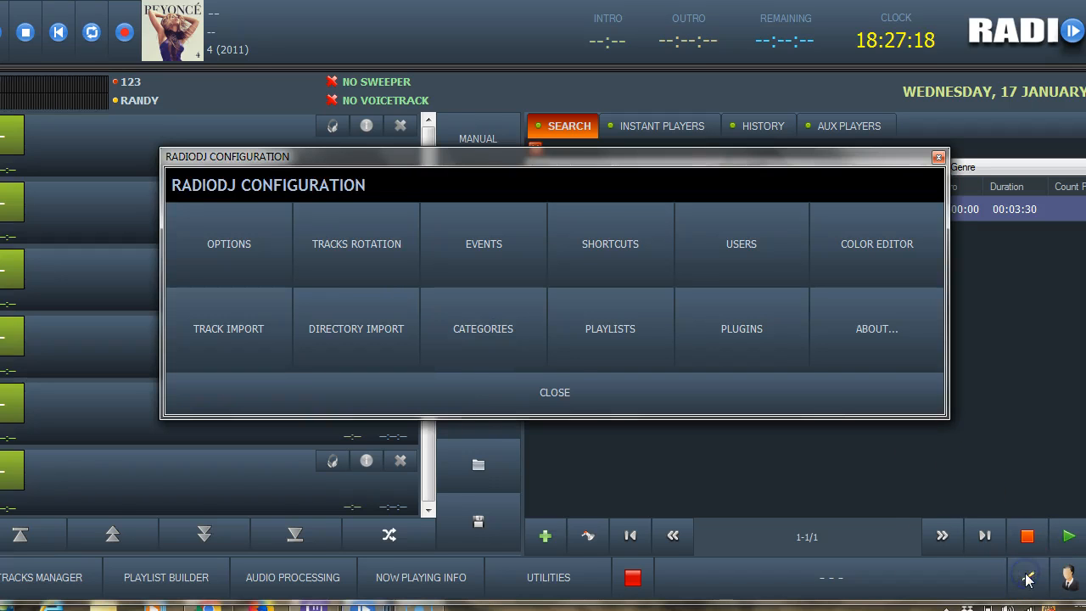
pyautogui.click(552, 404)
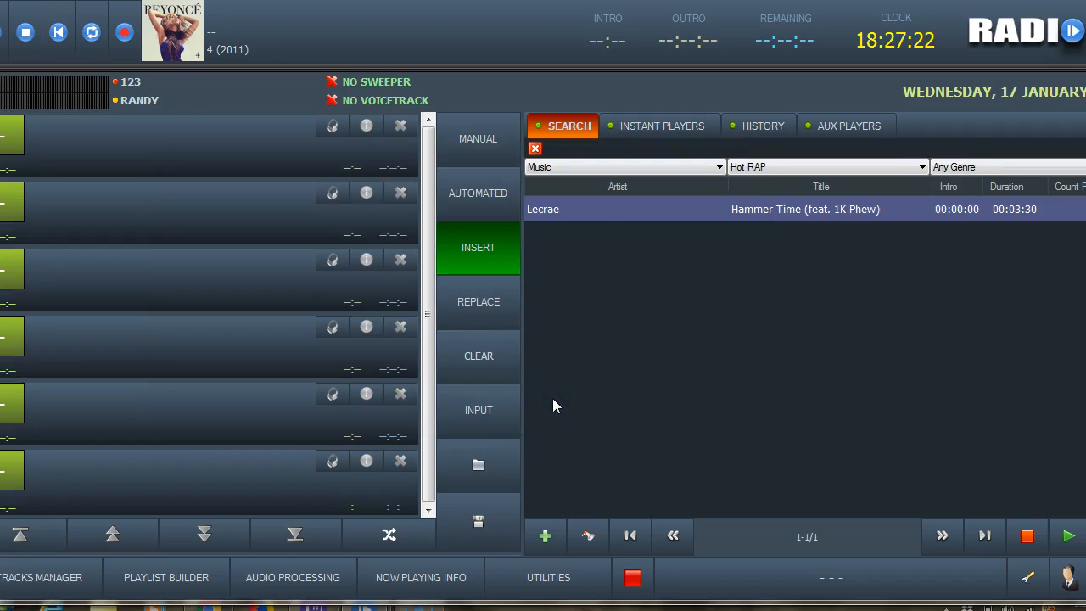
# Open Lecrae's Hammer Time track for editing, view its details and preview its opening in the CUE Editor.
pyautogui.rightClick(573, 212)
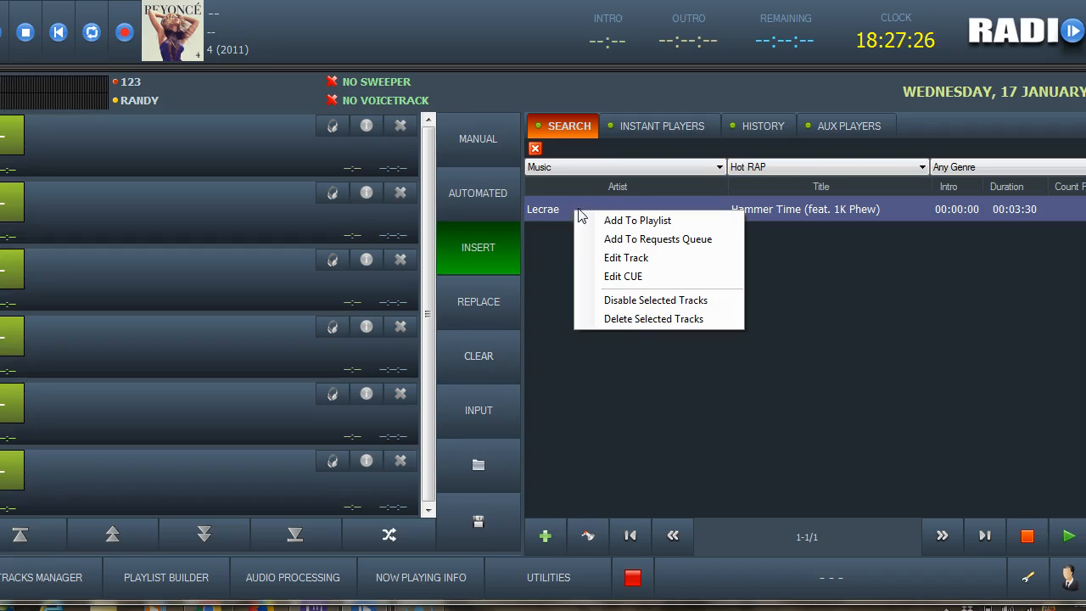
pyautogui.click(634, 258)
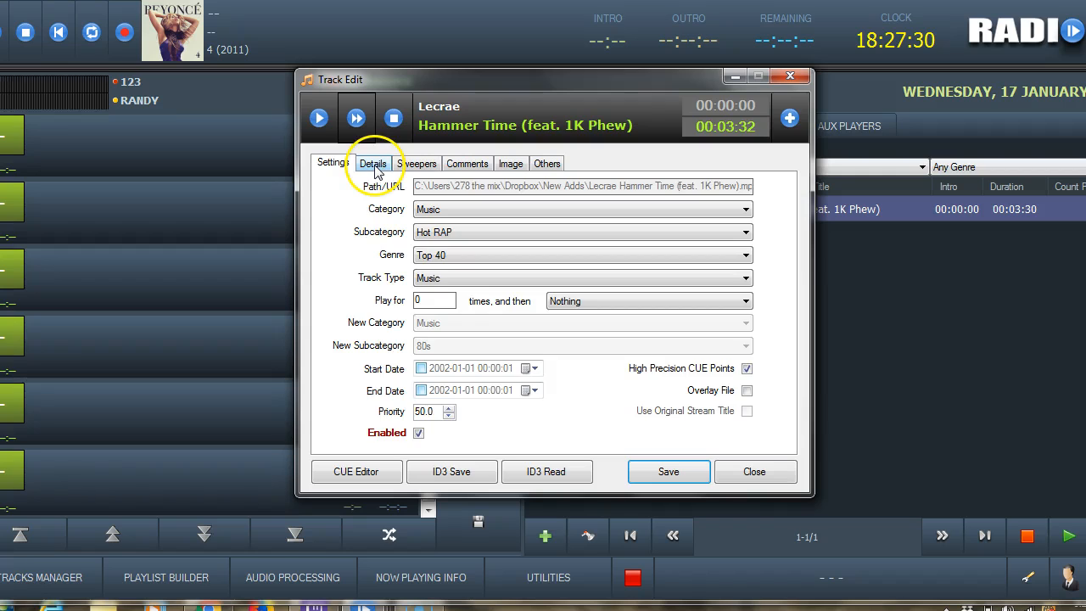
pyautogui.click(373, 165)
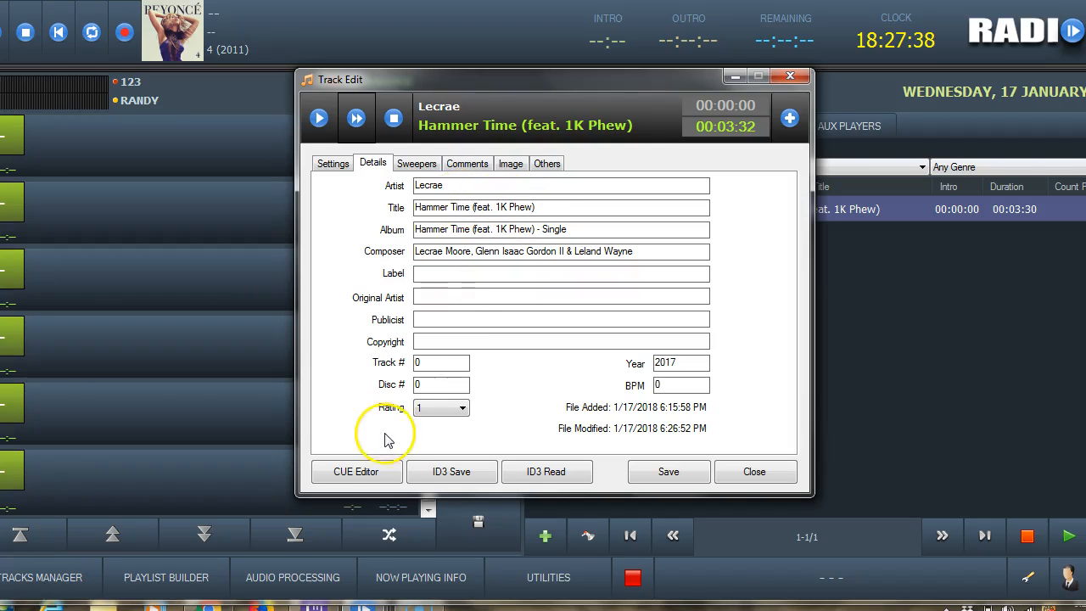
pyautogui.click(373, 475)
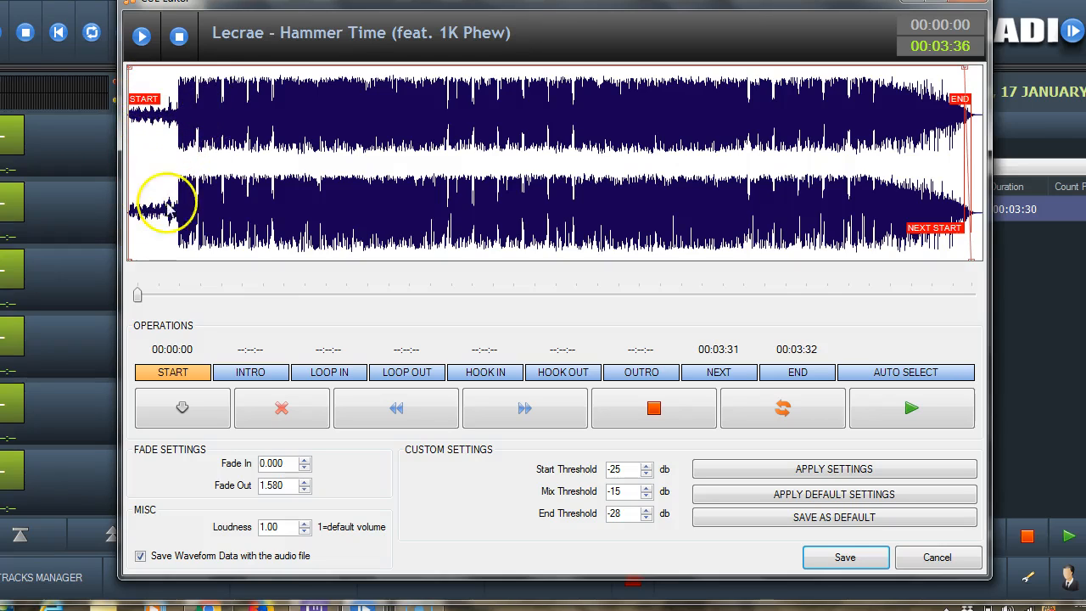
pyautogui.click(899, 416)
pyautogui.click(638, 415)
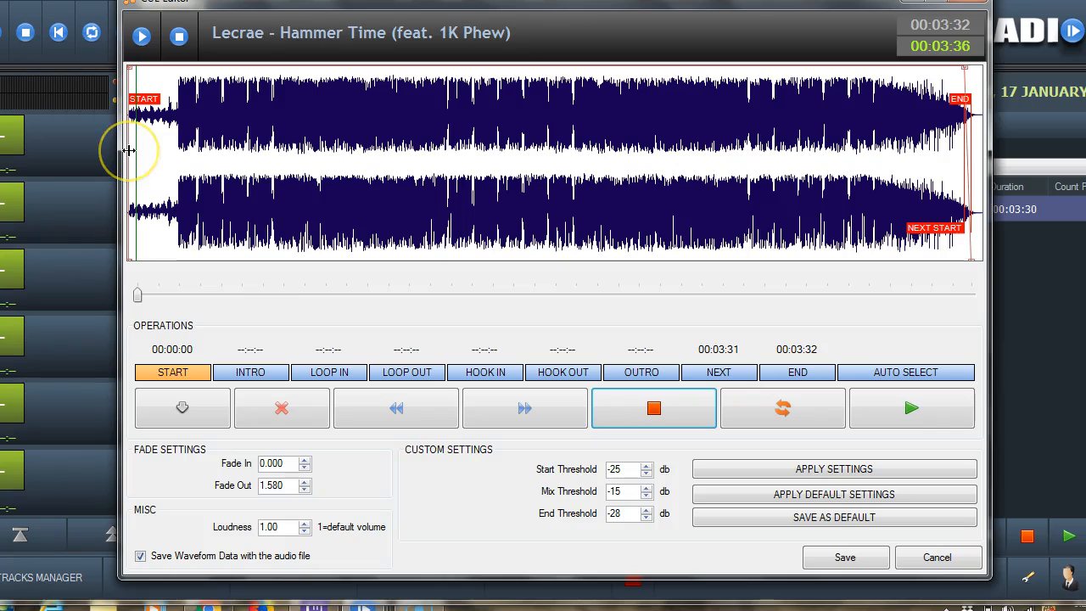
# Move the track's Start cue point to about 00:00:12, preview it and save the cue and track changes.
pyautogui.moveTo(128, 151); pyautogui.dragTo(177, 155)
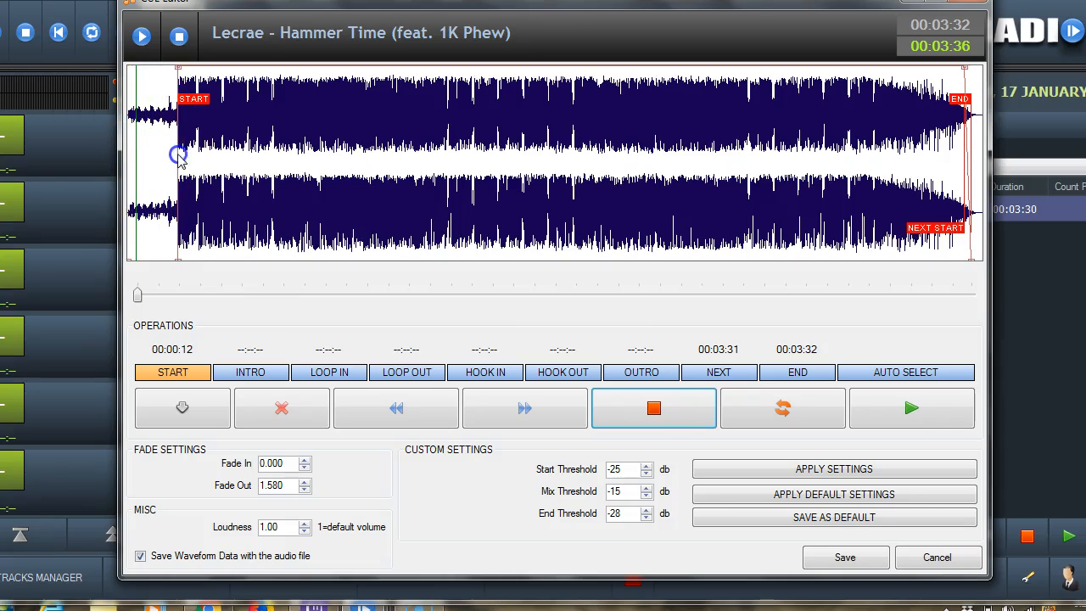
pyautogui.click(865, 414)
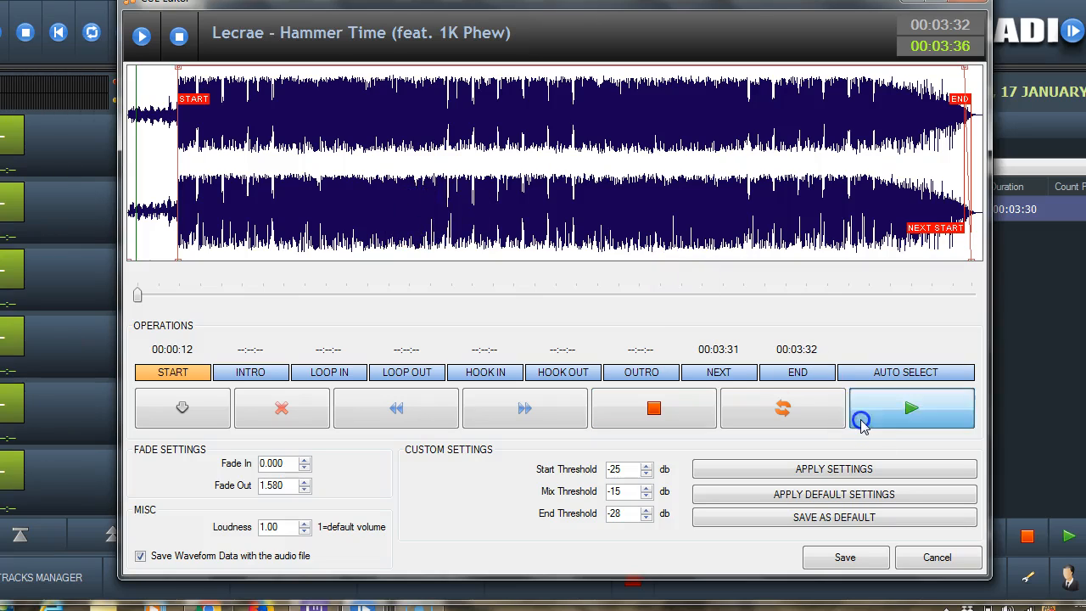
pyautogui.click(678, 415)
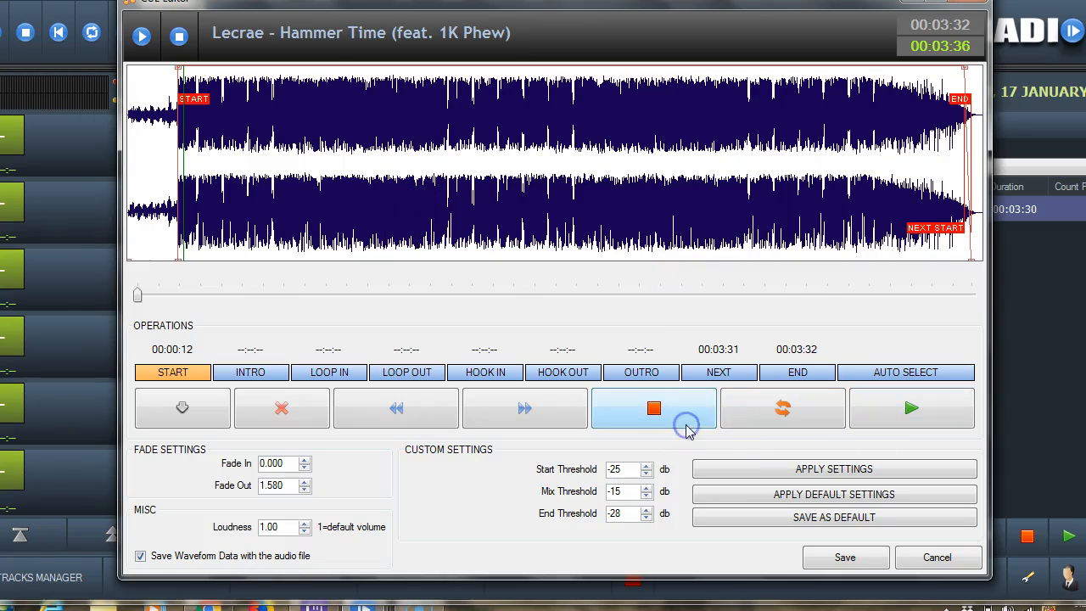
pyautogui.click(902, 414)
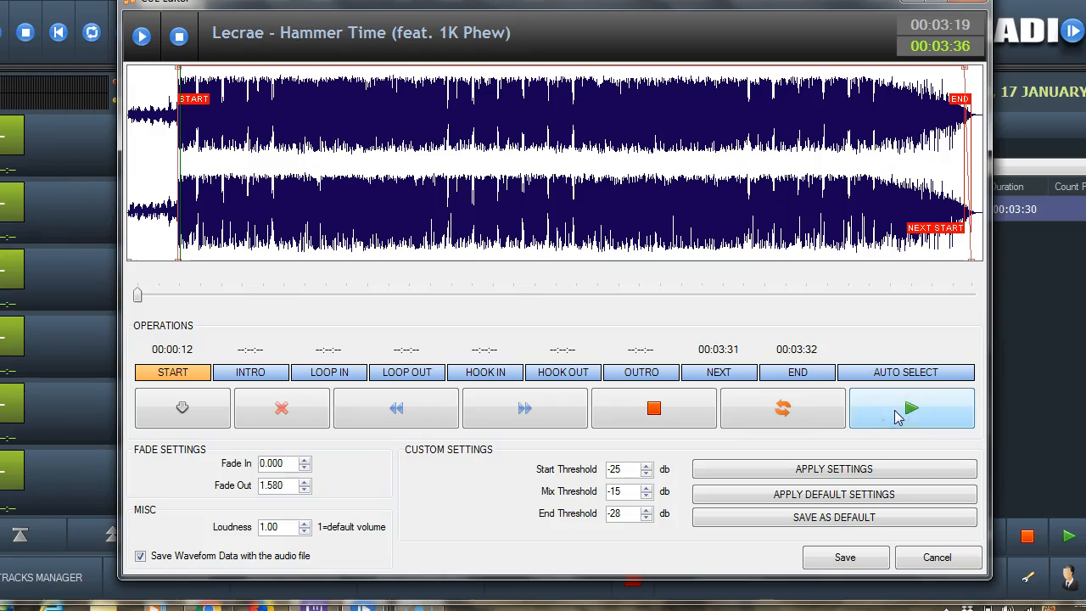
pyautogui.click(669, 431)
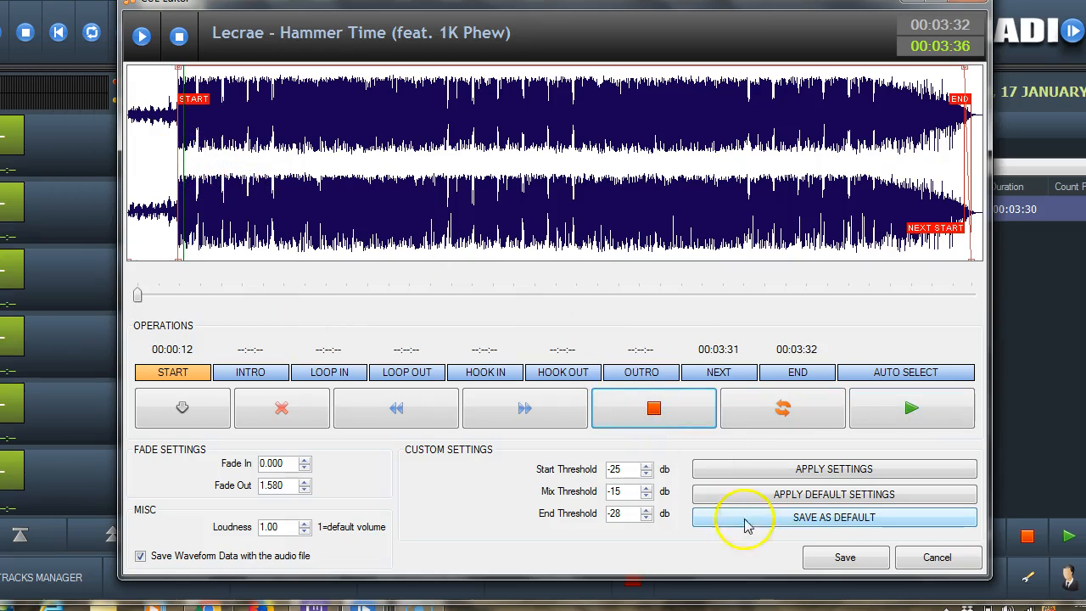
pyautogui.click(812, 559)
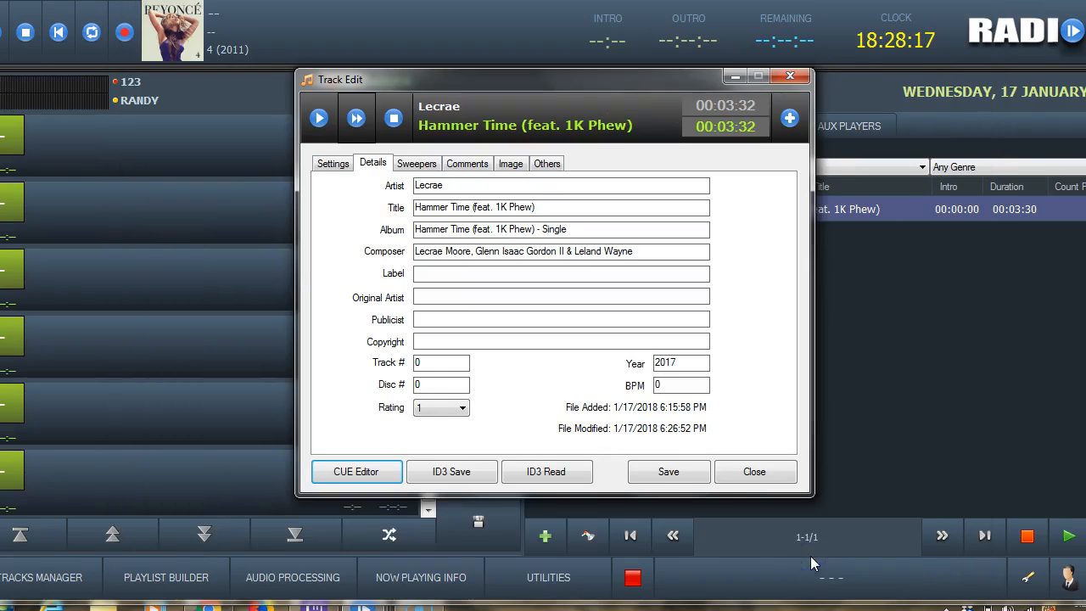
pyautogui.click(659, 473)
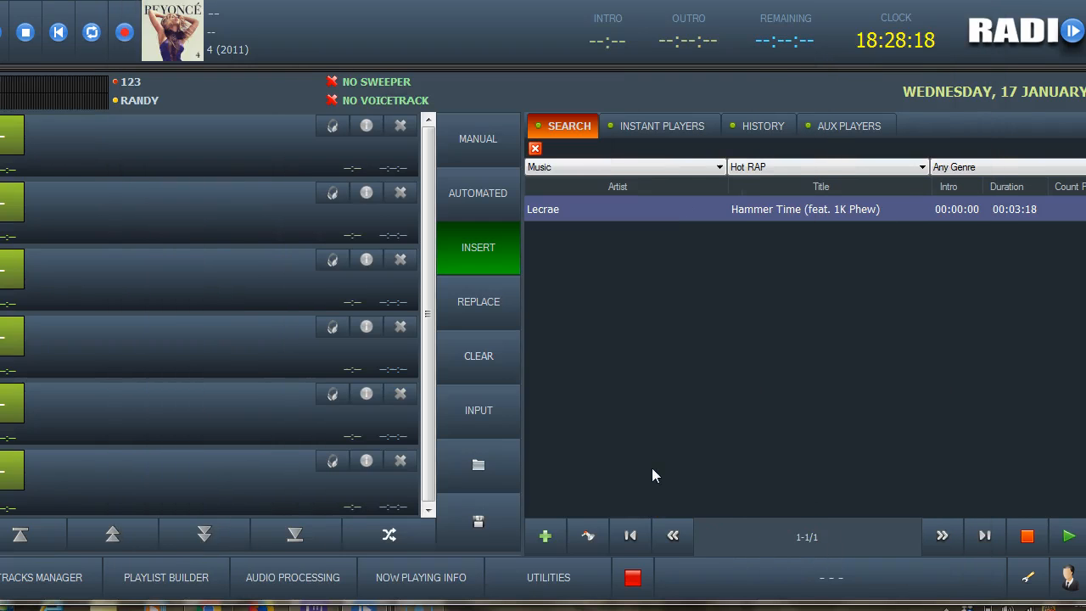
# Add the Hammer Time track to the playlist, play it briefly and stop playback.
pyautogui.doubleClick(565, 210)
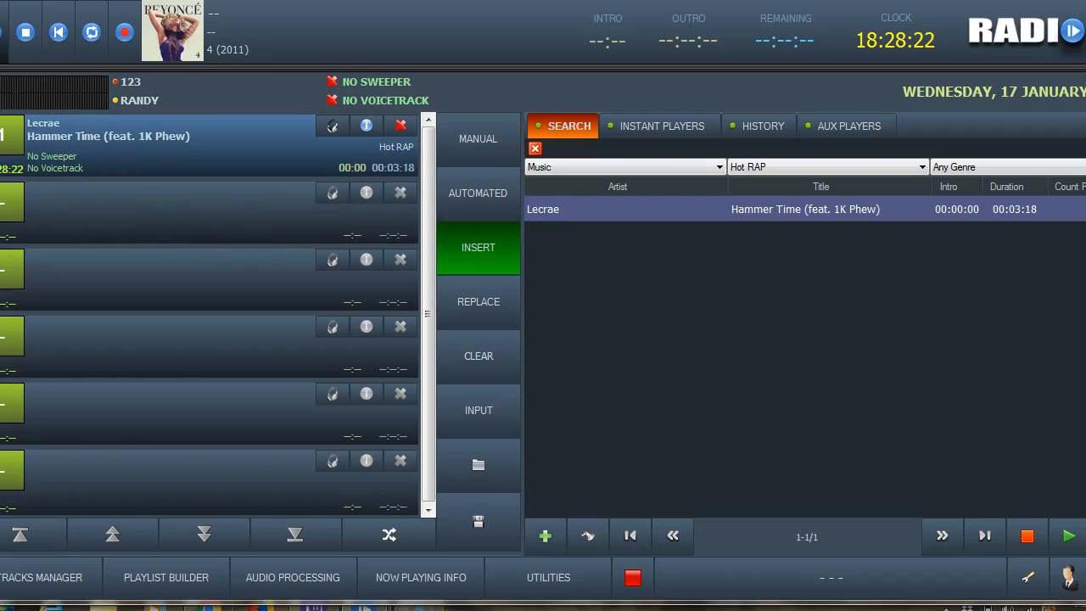
pyautogui.click(2, 33)
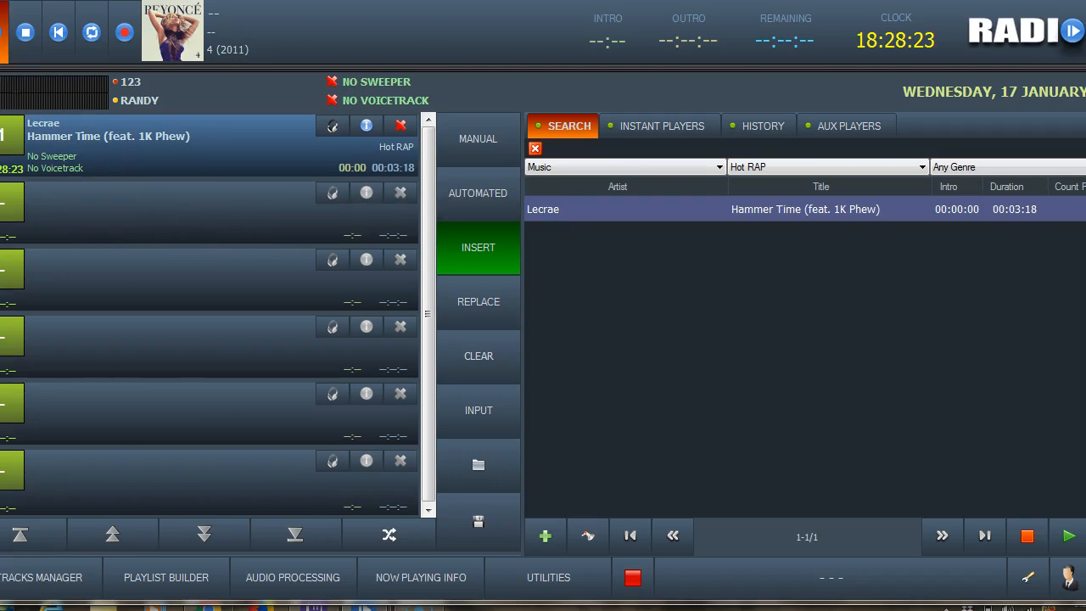
pyautogui.click(26, 34)
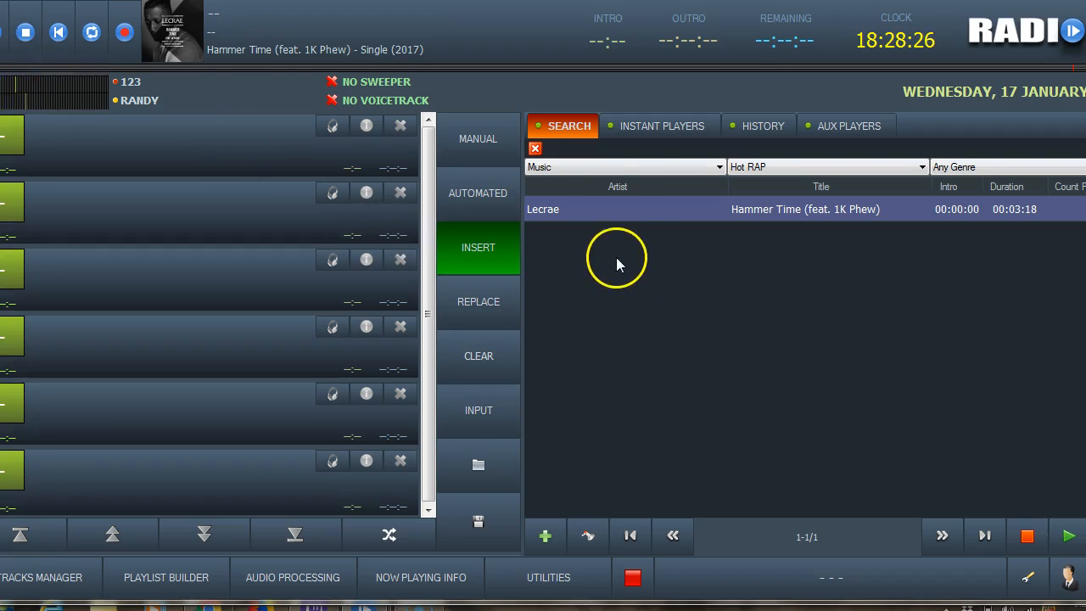
# Reopen the Hammer Time track in the CUE Editor and move its Start cue point back to 00:00:00.
pyautogui.rightClick(611, 202)
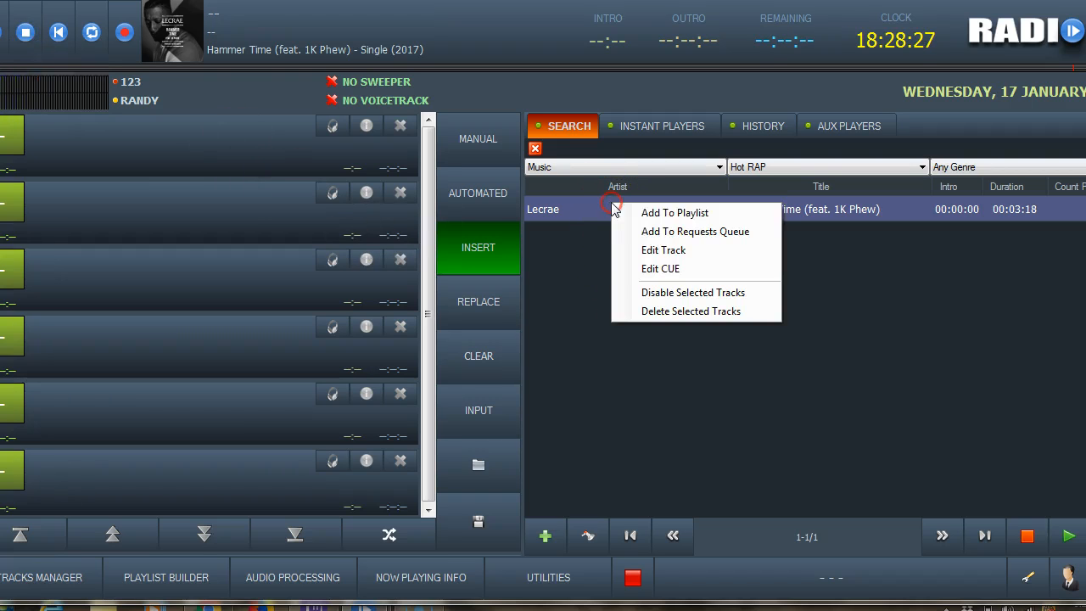
pyautogui.click(691, 252)
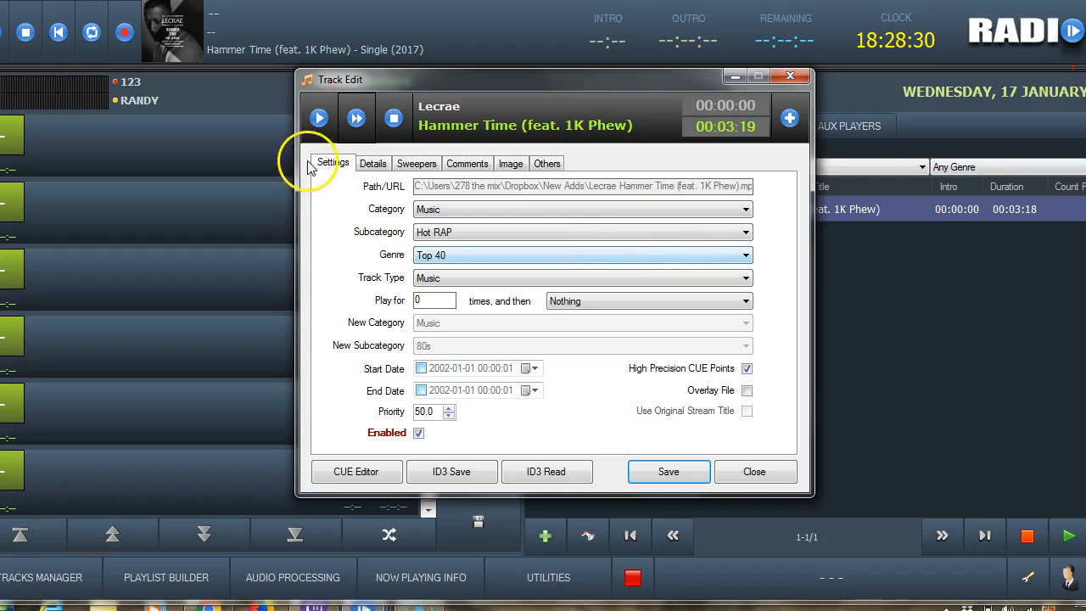
pyautogui.click(361, 472)
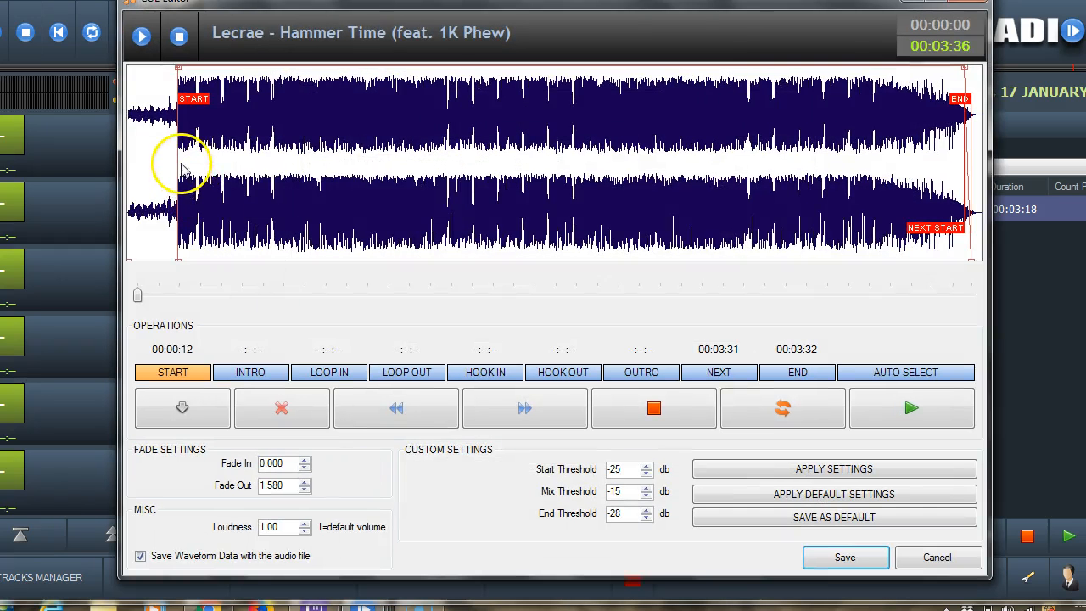
pyautogui.click(179, 161)
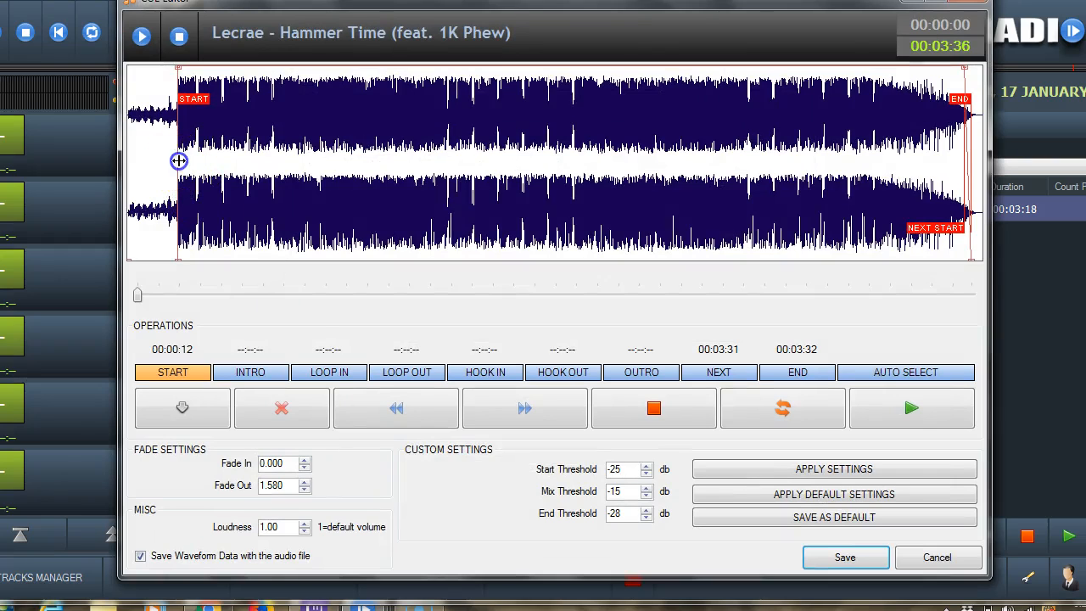
pyautogui.moveTo(138, 158); pyautogui.dragTo(127, 159)
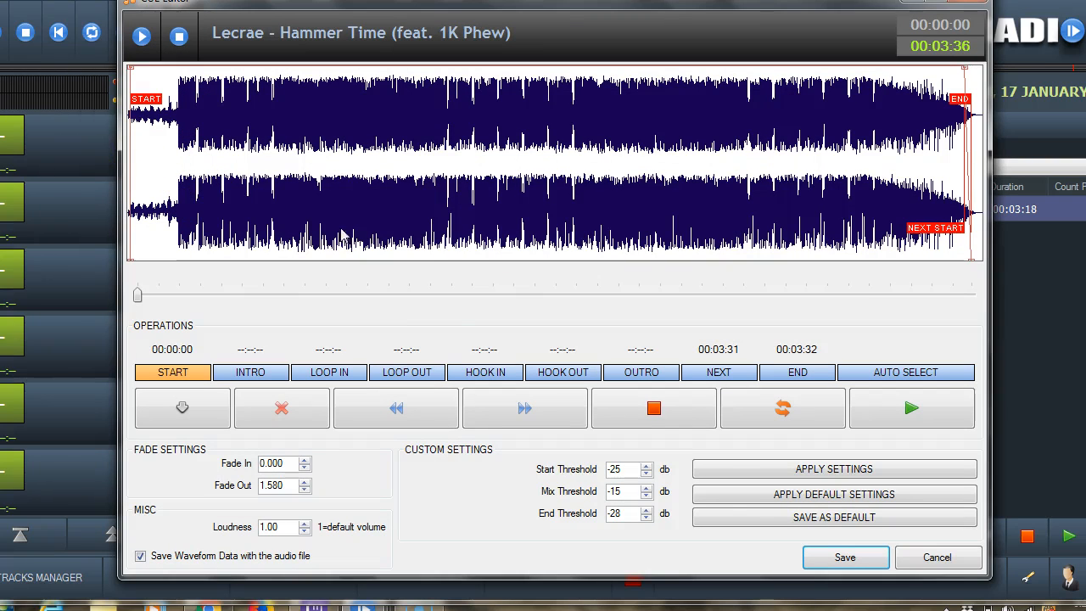
# Play the track's opening, set its Intro cue point at about 00:00:12 where the beat starts, and save the cue points.
pyautogui.click(916, 421)
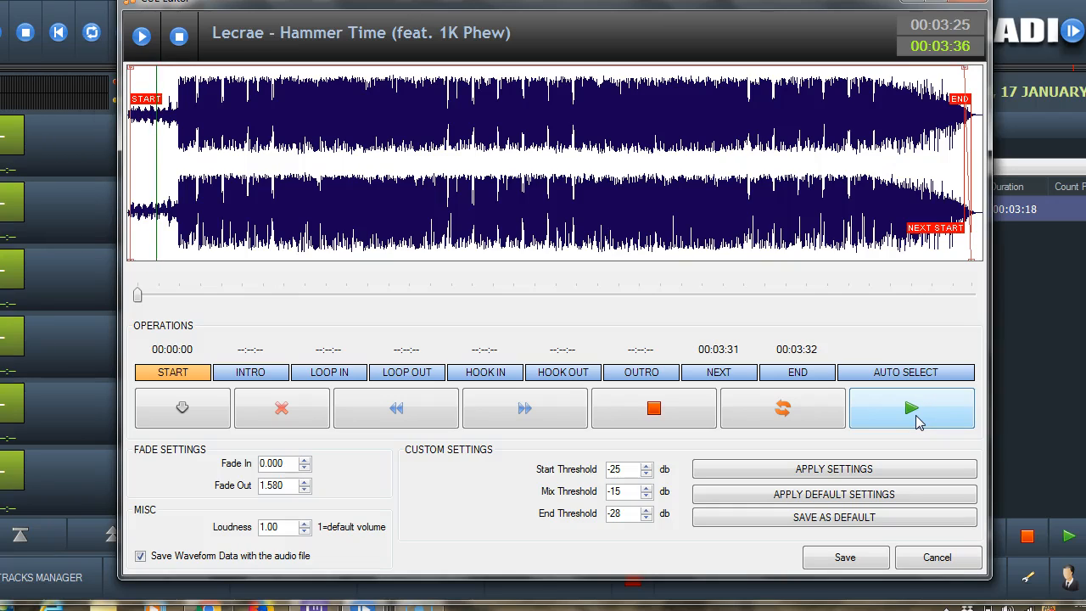
pyautogui.click(653, 414)
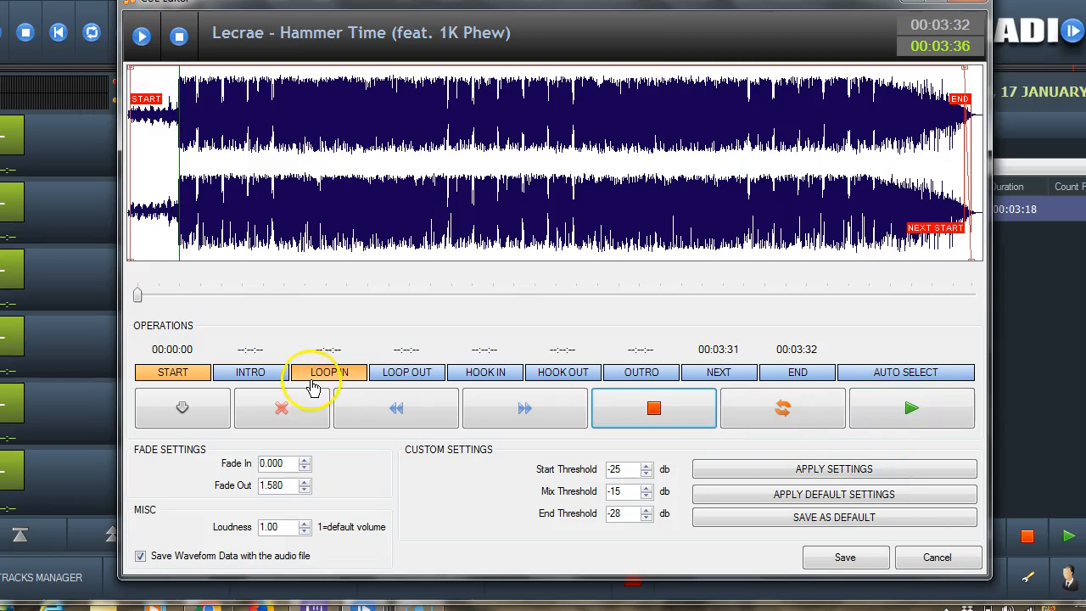
pyautogui.click(245, 375)
pyautogui.click(173, 379)
pyautogui.click(254, 376)
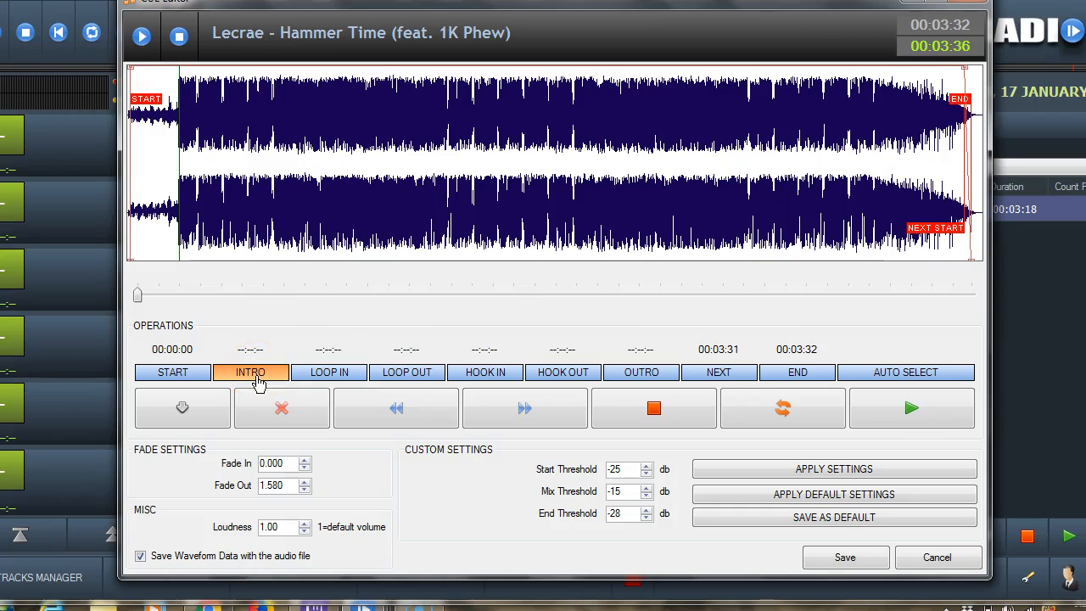
pyautogui.click(901, 418)
pyautogui.click(904, 413)
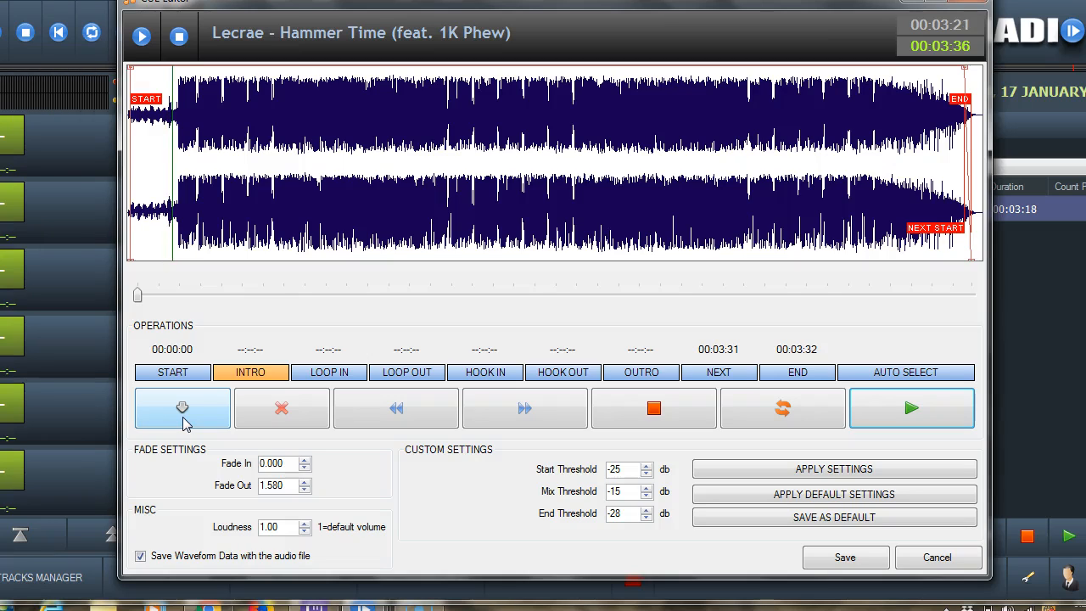
pyautogui.click(185, 422)
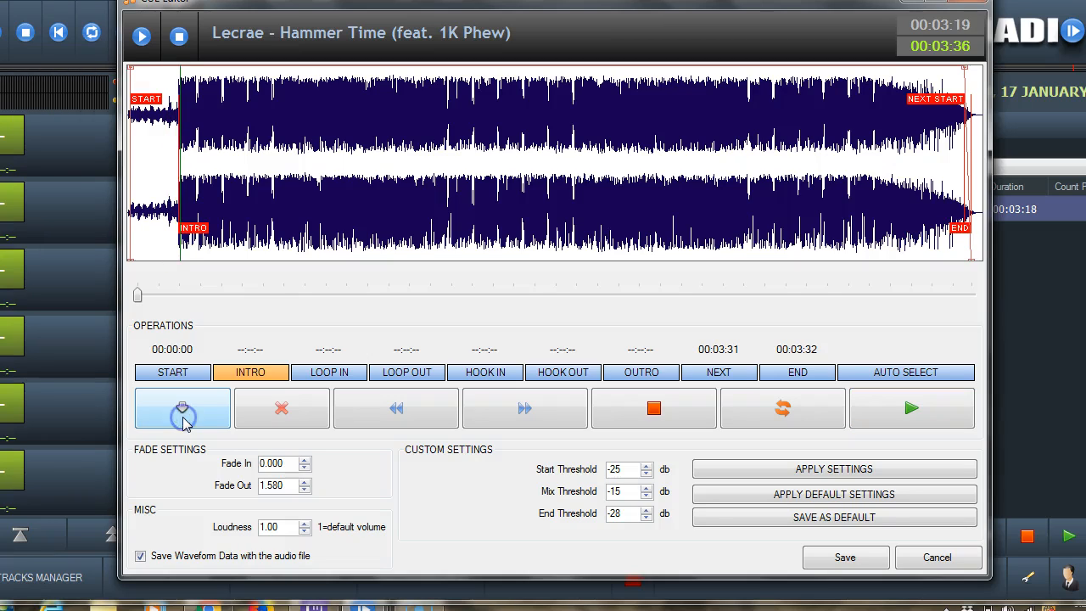
pyautogui.click(840, 558)
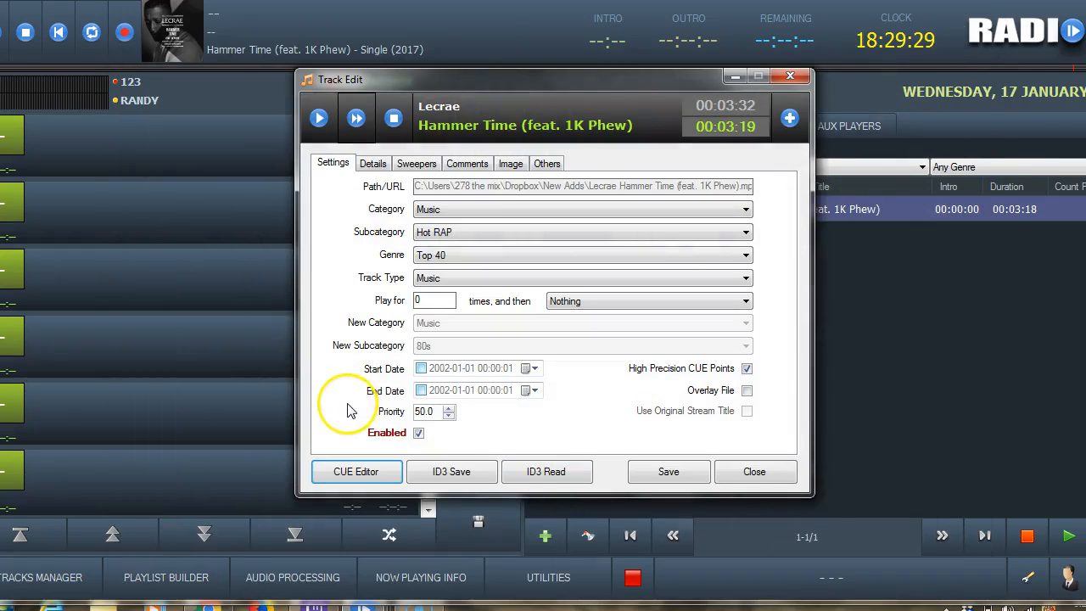
# Reopen the Hammer Time track in the CUE Editor and move its Next Start cue point to about 00:03:16.
pyautogui.click(353, 475)
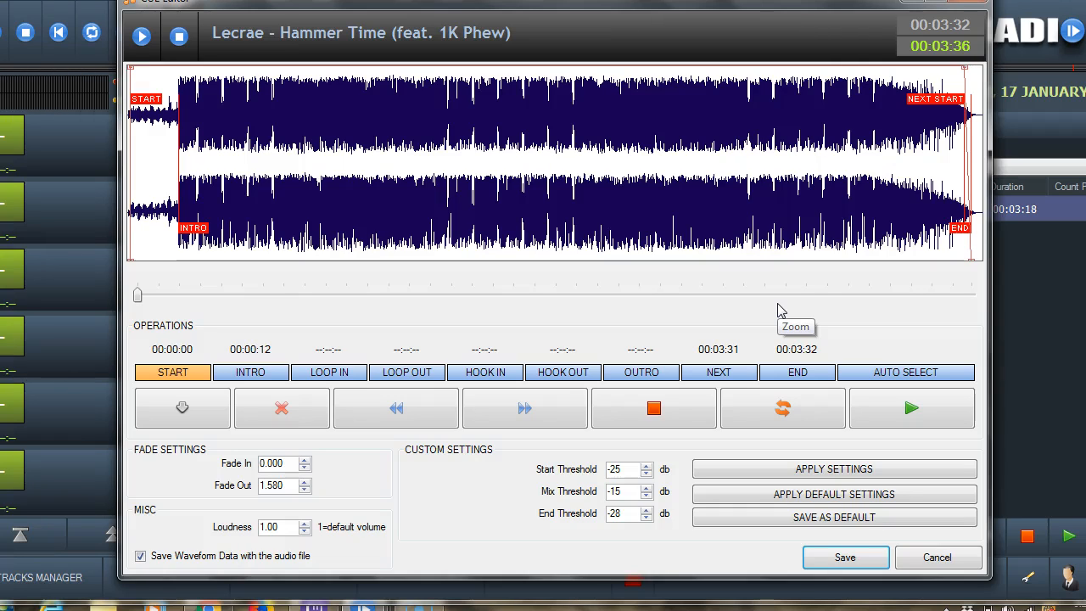
pyautogui.click(728, 381)
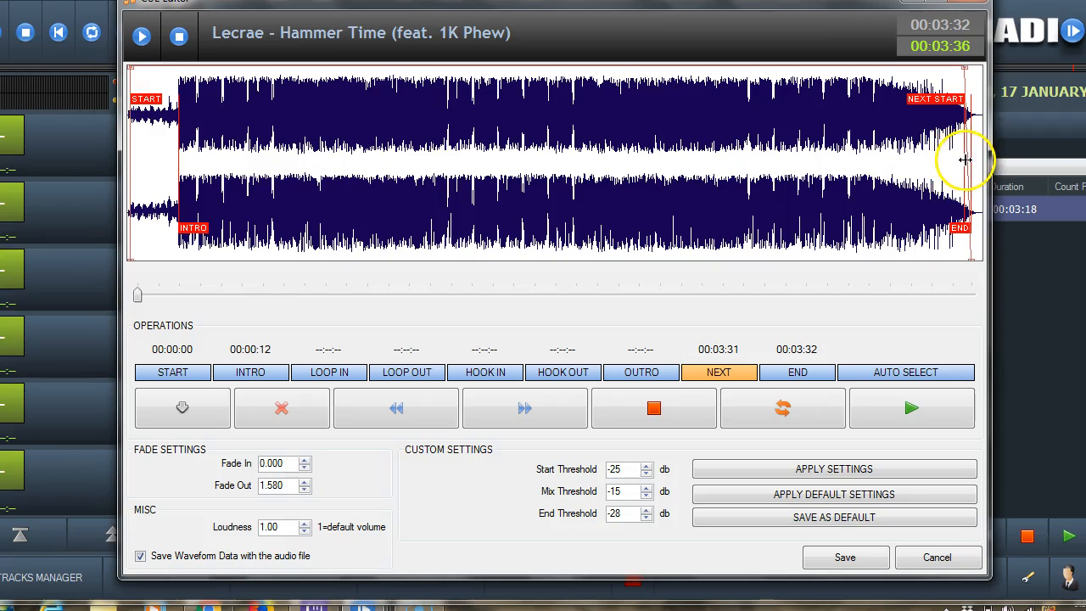
pyautogui.moveTo(964, 159); pyautogui.dragTo(906, 157)
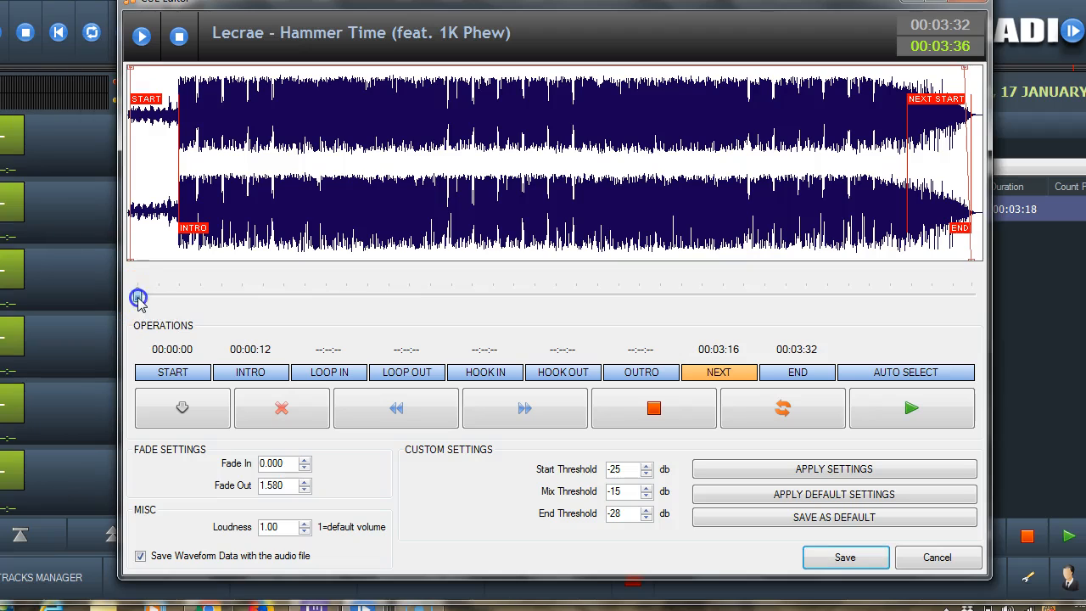
# Move the End cue point to about 00:03:29 within the track's fade-out and save the cue and track changes.
pyautogui.moveTo(137, 294); pyautogui.dragTo(305, 294)
pyautogui.moveTo(437, 247); pyautogui.dragTo(444, 242)
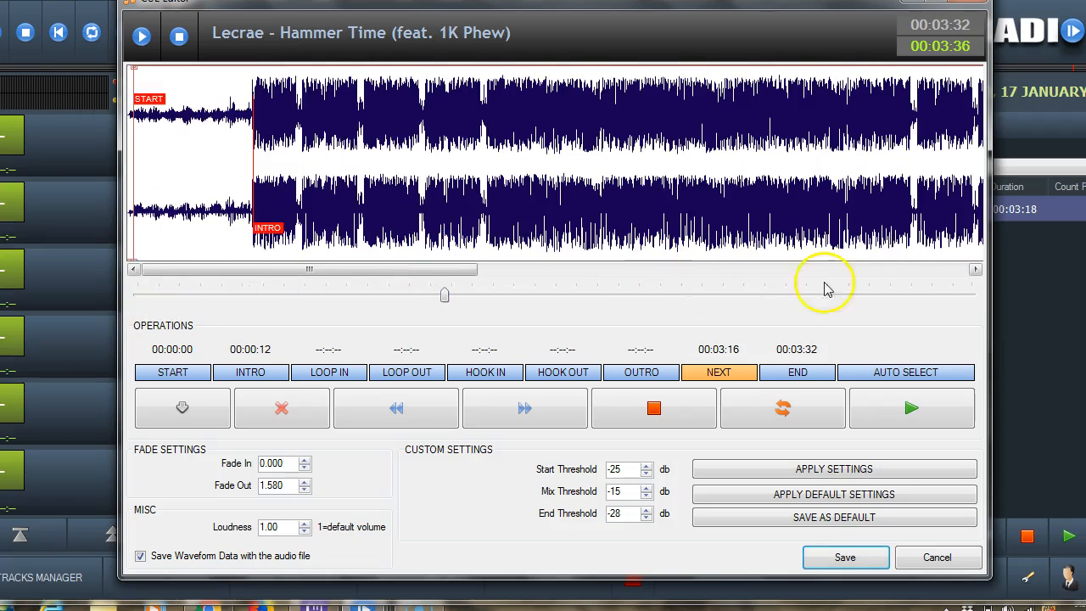
pyautogui.click(958, 268)
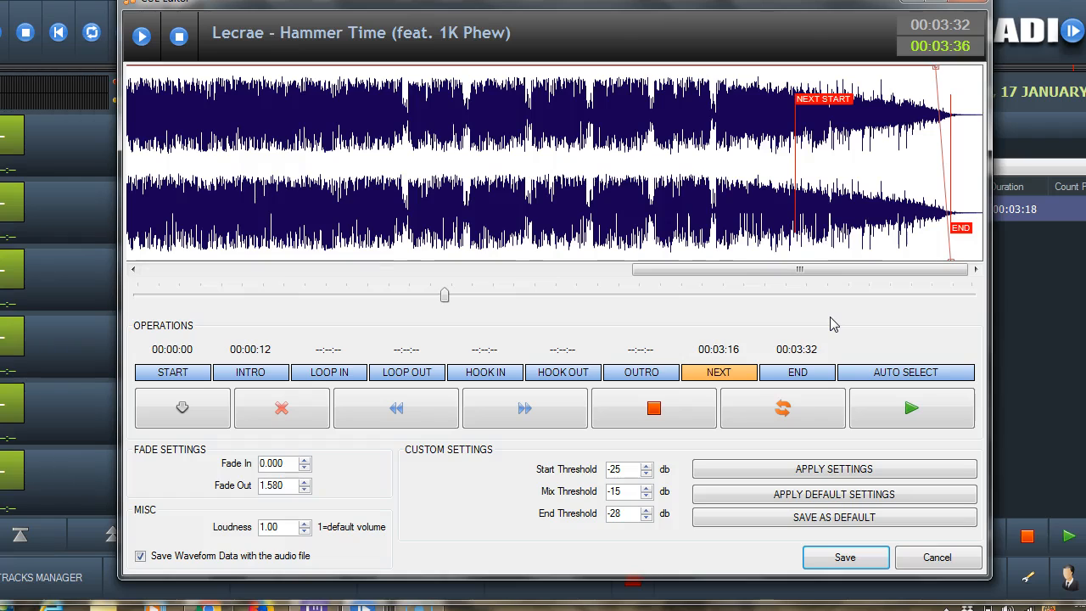
pyautogui.click(806, 374)
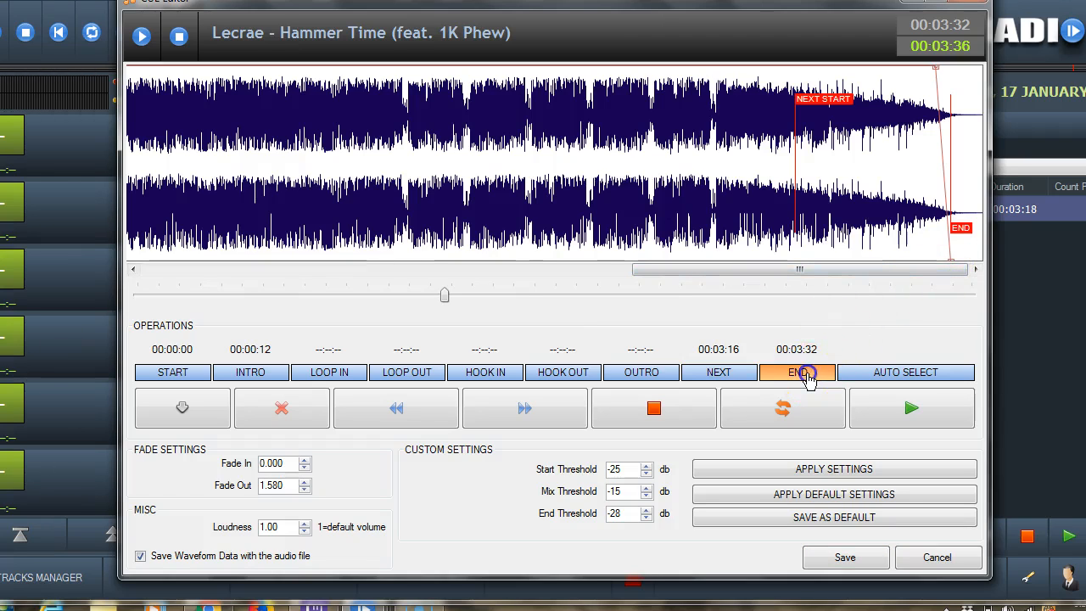
pyautogui.click(958, 229)
pyautogui.moveTo(959, 229); pyautogui.dragTo(1015, 235)
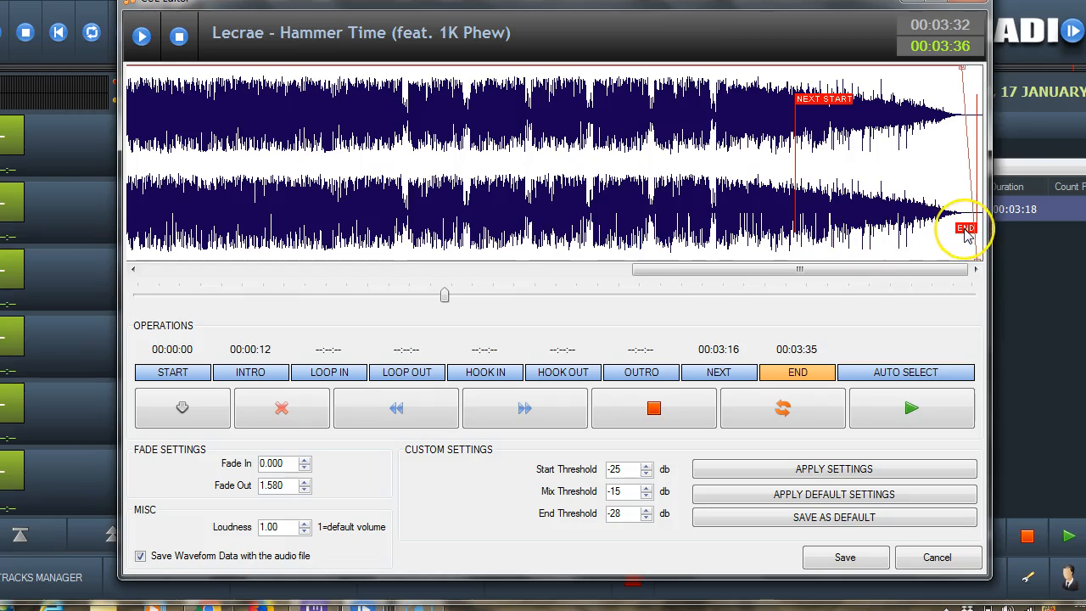
pyautogui.moveTo(967, 234); pyautogui.dragTo(916, 231)
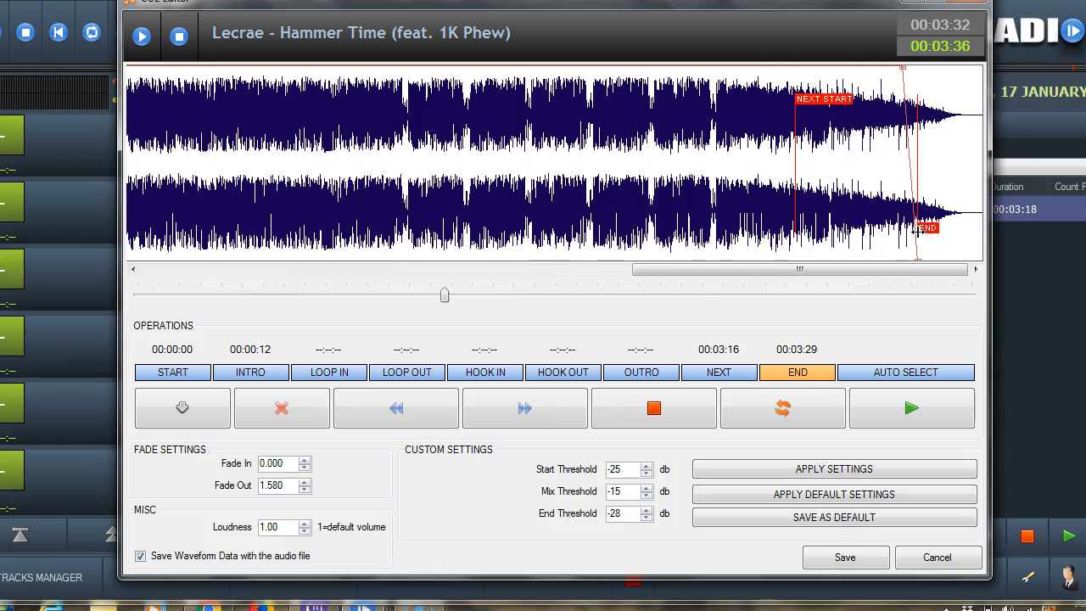
pyautogui.click(842, 566)
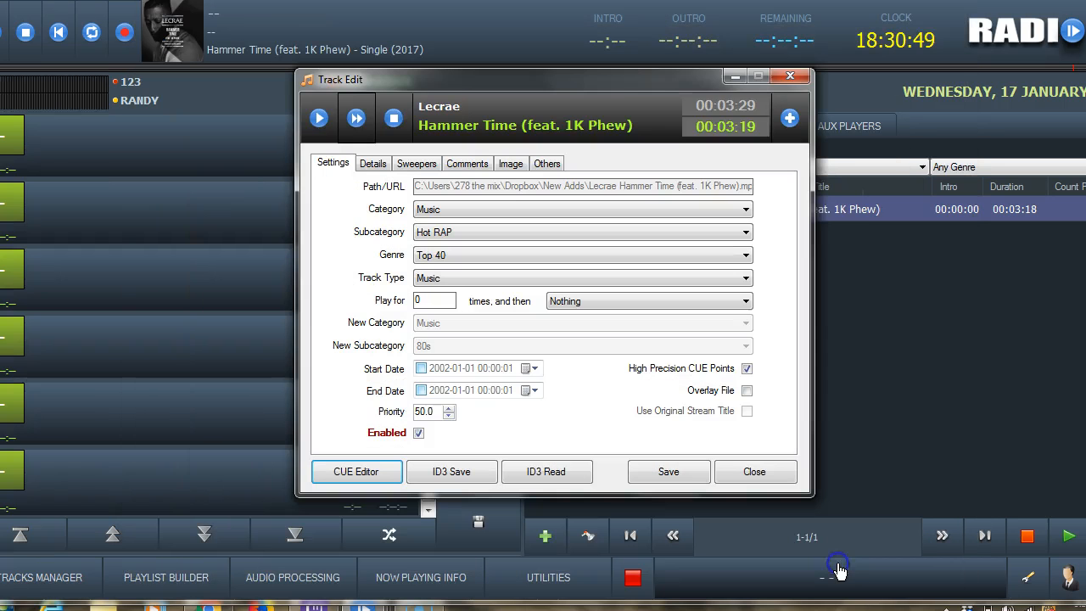
pyautogui.click(685, 474)
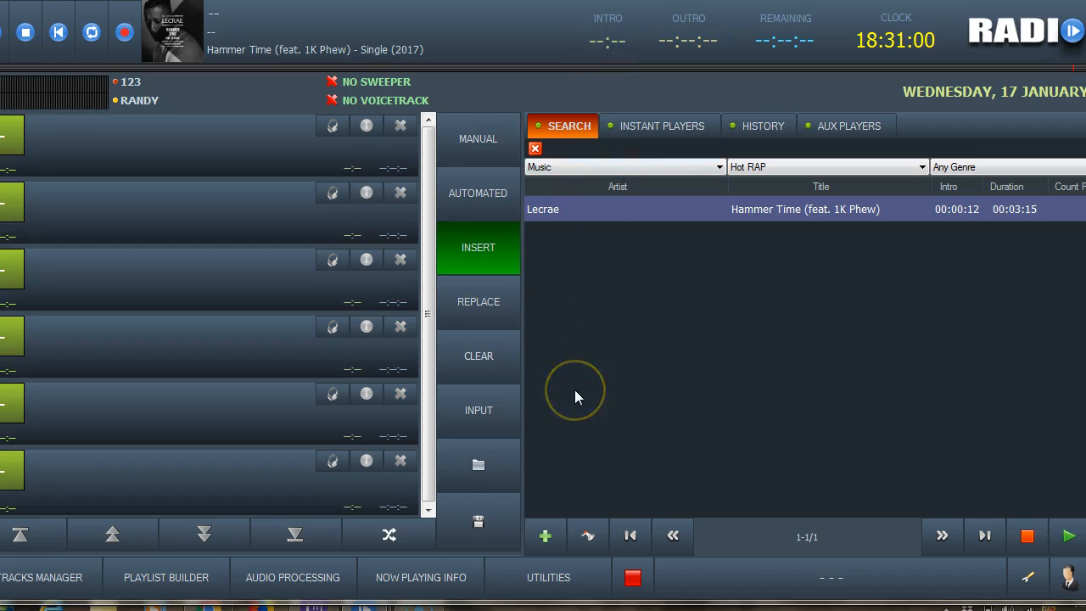
# Add the re-cued Hammer Time track to the playlist, play it through its 12-second intro and stop playback.
pyautogui.doubleClick(577, 208)
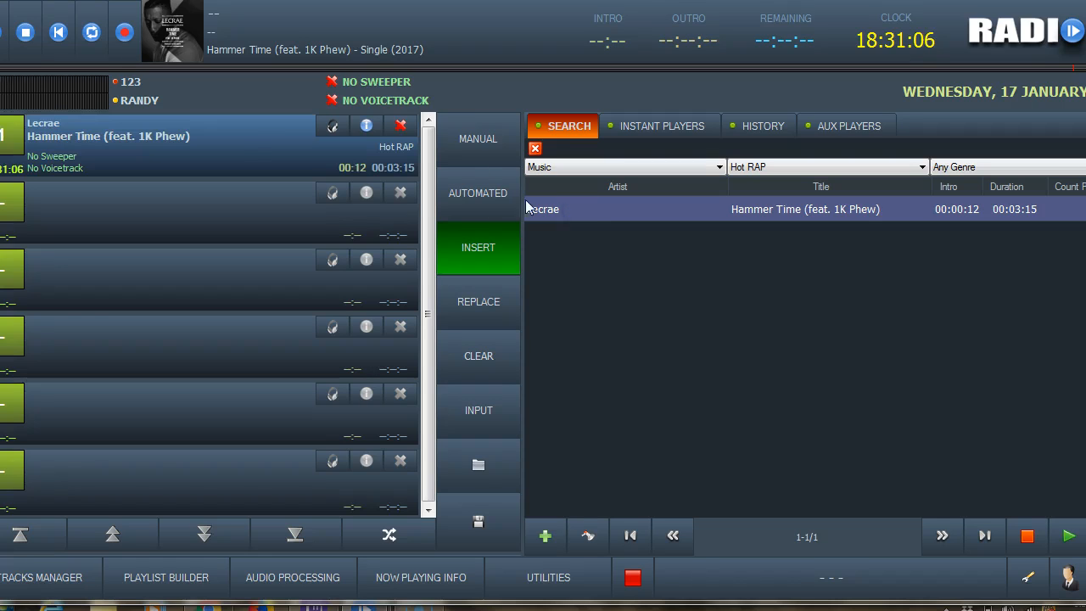
pyautogui.click(5, 143)
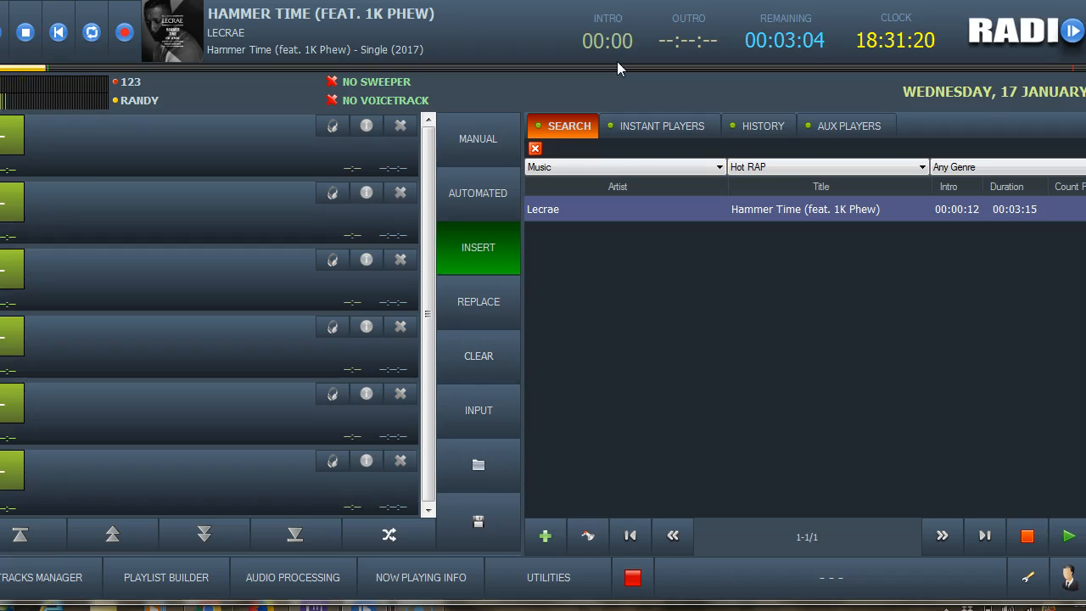
pyautogui.click(25, 41)
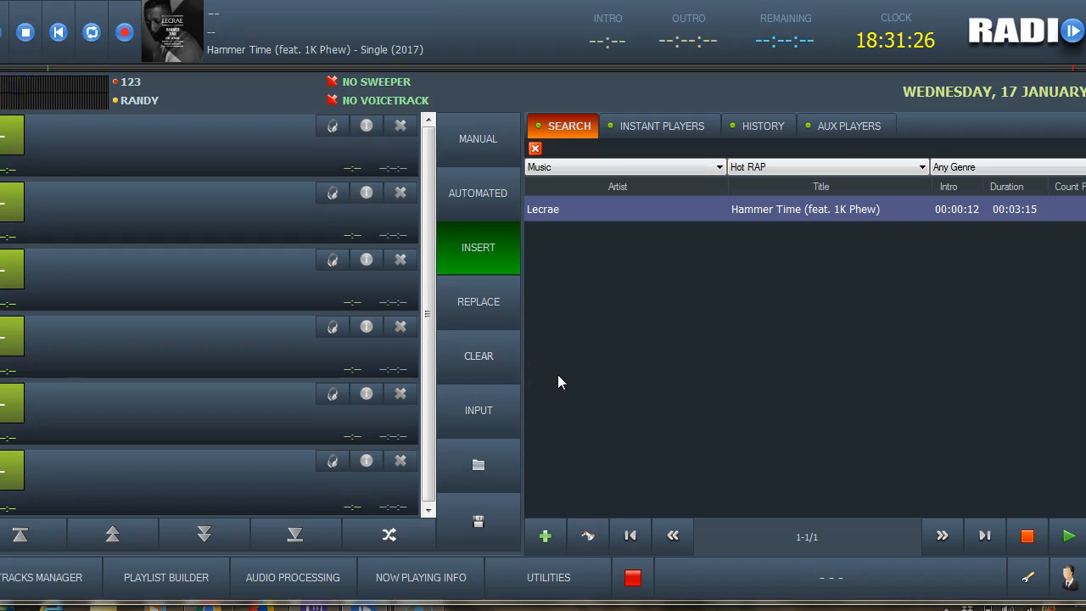
pyautogui.click(765, 344)
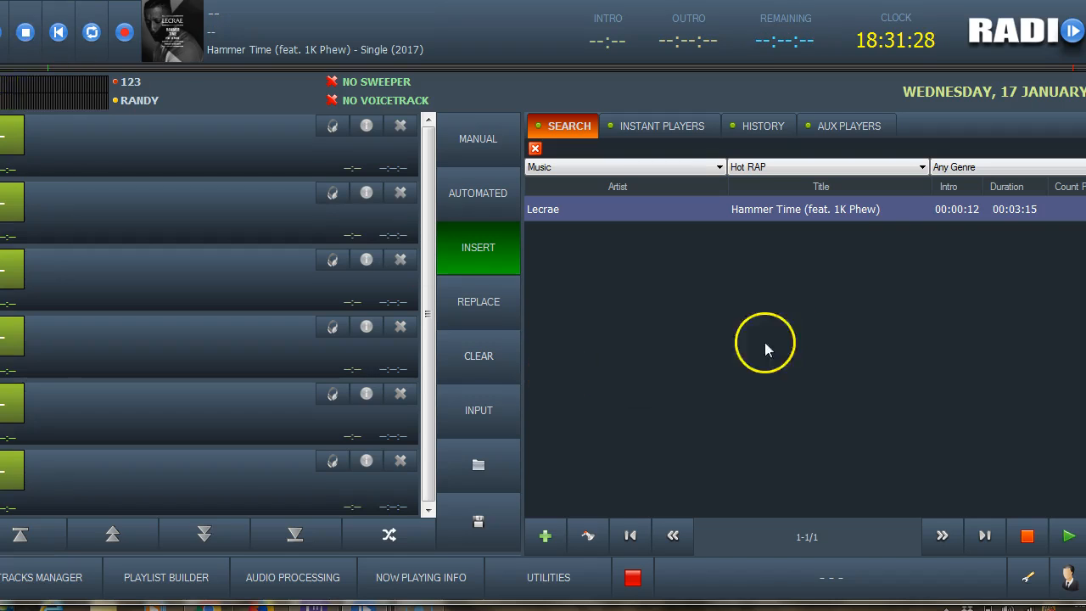